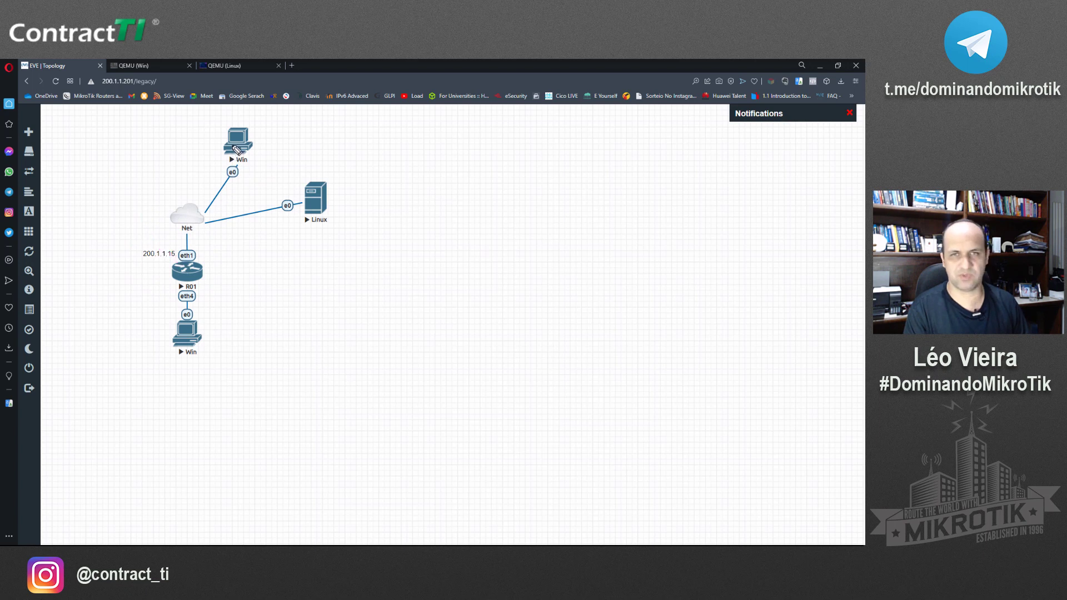
{"action": "left_click_drag", "start_coordinate": [239, 142], "coordinate": [183, 211]}
{"action": "left_click_drag", "start_coordinate": [321, 209], "coordinate": [184, 211]}
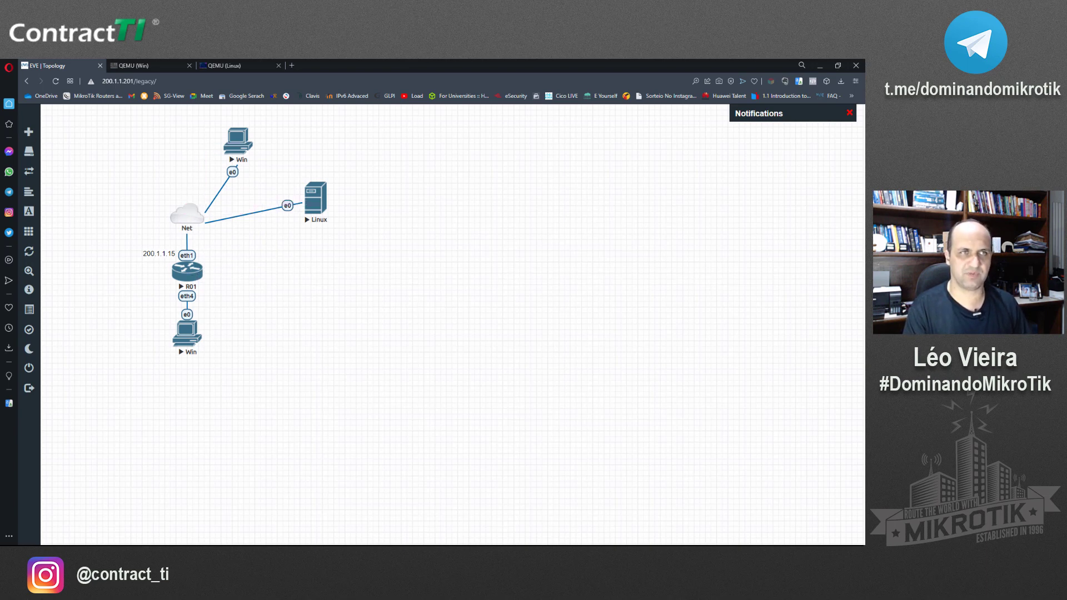
Switch to WinBox and examine the router's input filter rules, including the source address list of the port 8291 rule.
{"action": "key", "text": "alt+Tab"}
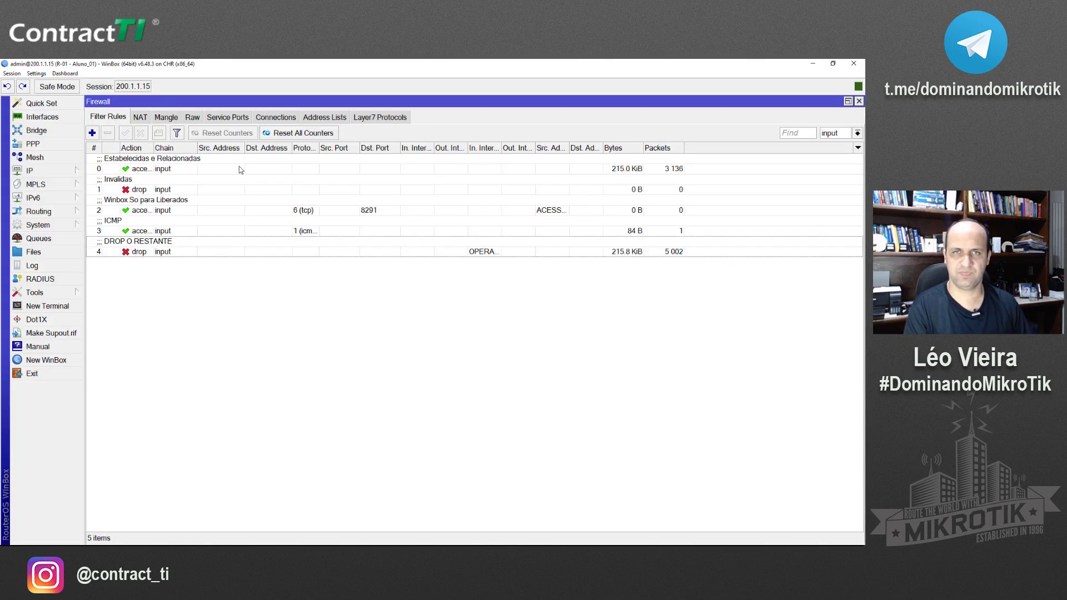
{"action": "left_click", "coordinate": [149, 169]}
{"action": "left_click", "coordinate": [139, 253], "text": "shift"}
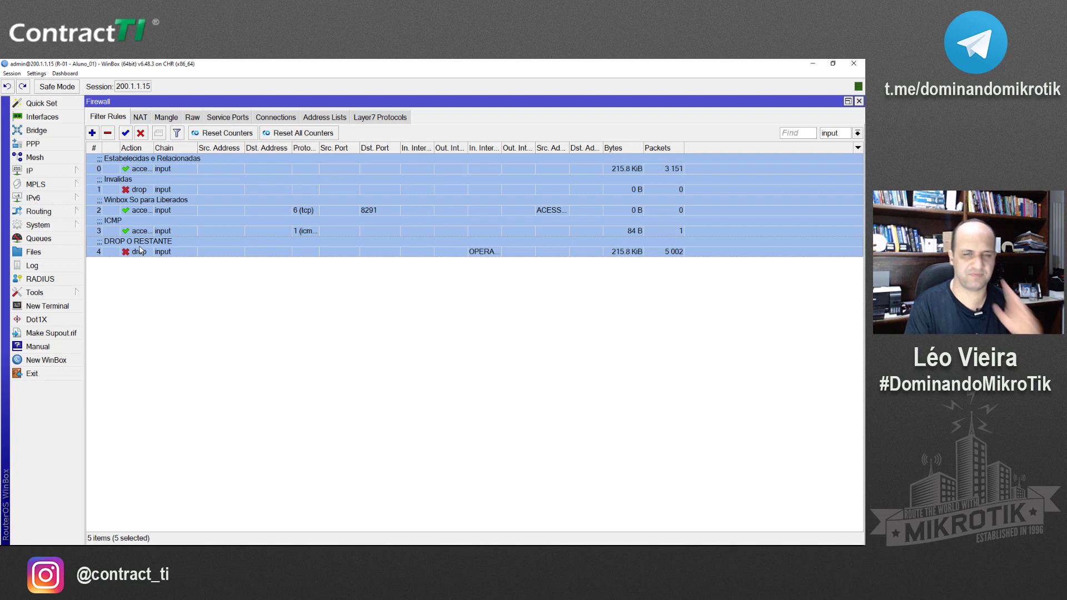
{"action": "left_click", "coordinate": [140, 251]}
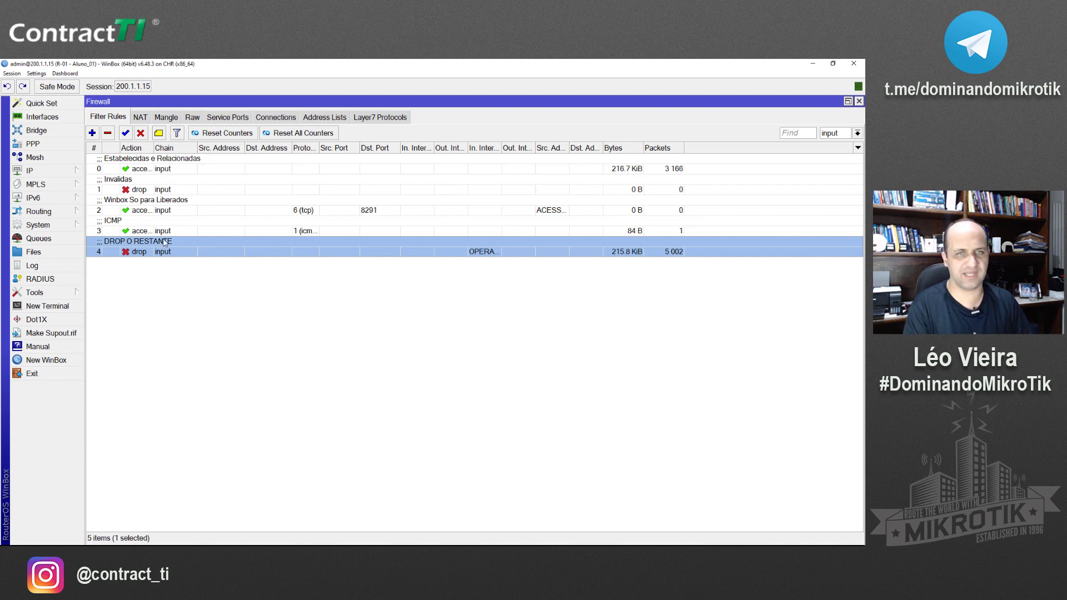
{"action": "left_click", "coordinate": [206, 213]}
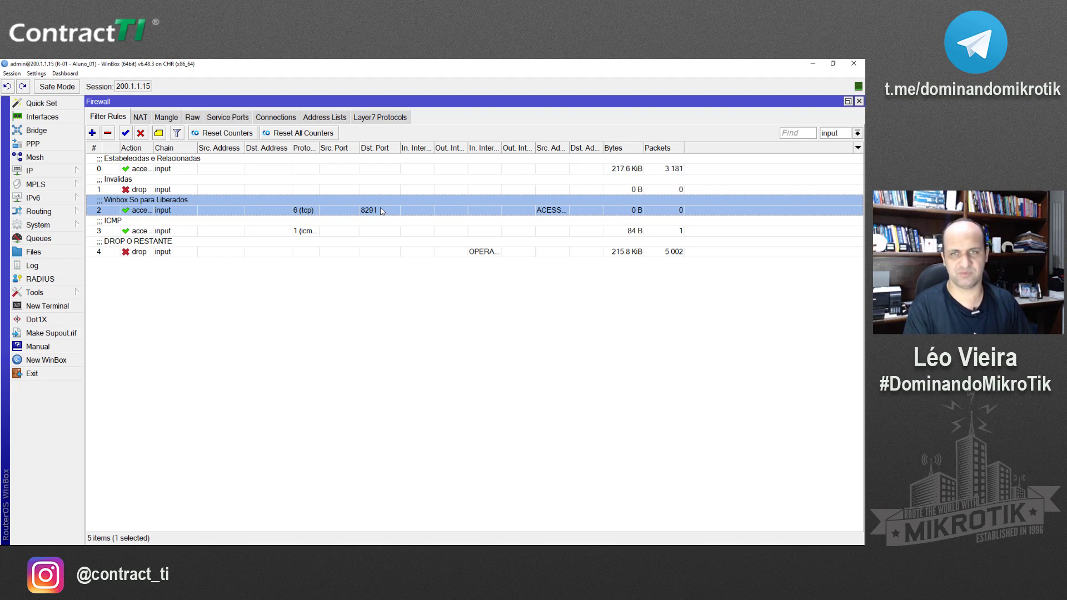
{"action": "double_click", "coordinate": [382, 211]}
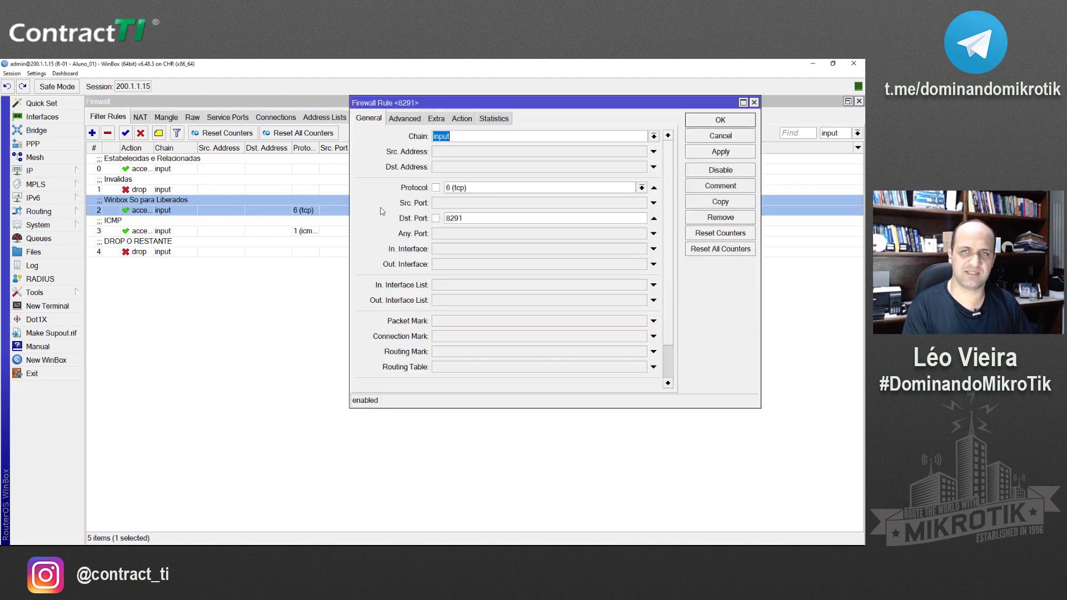
{"action": "left_click", "coordinate": [406, 122]}
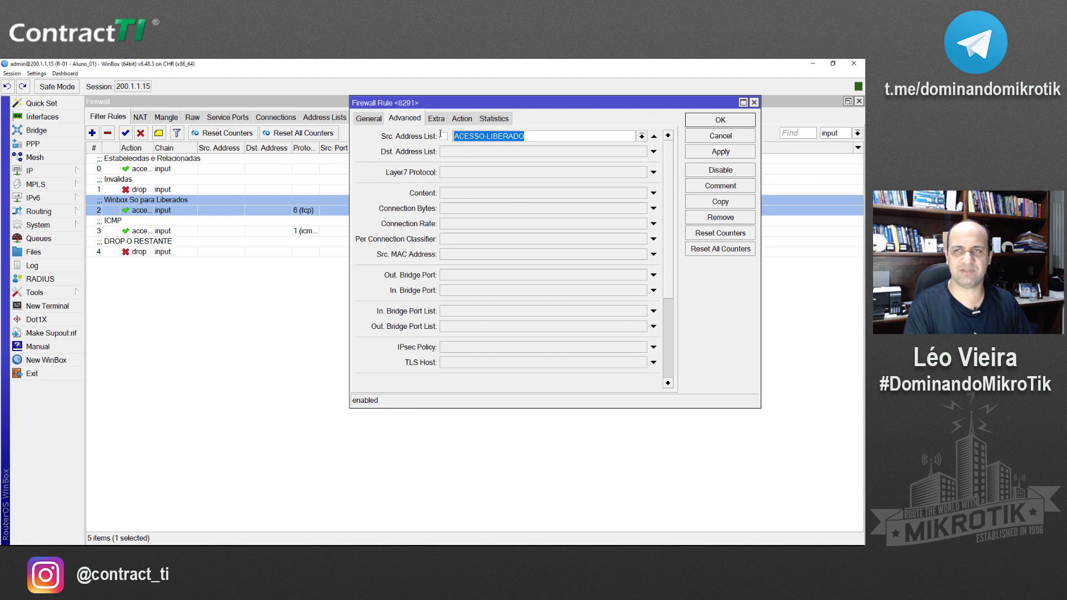
{"action": "key", "text": "Return"}
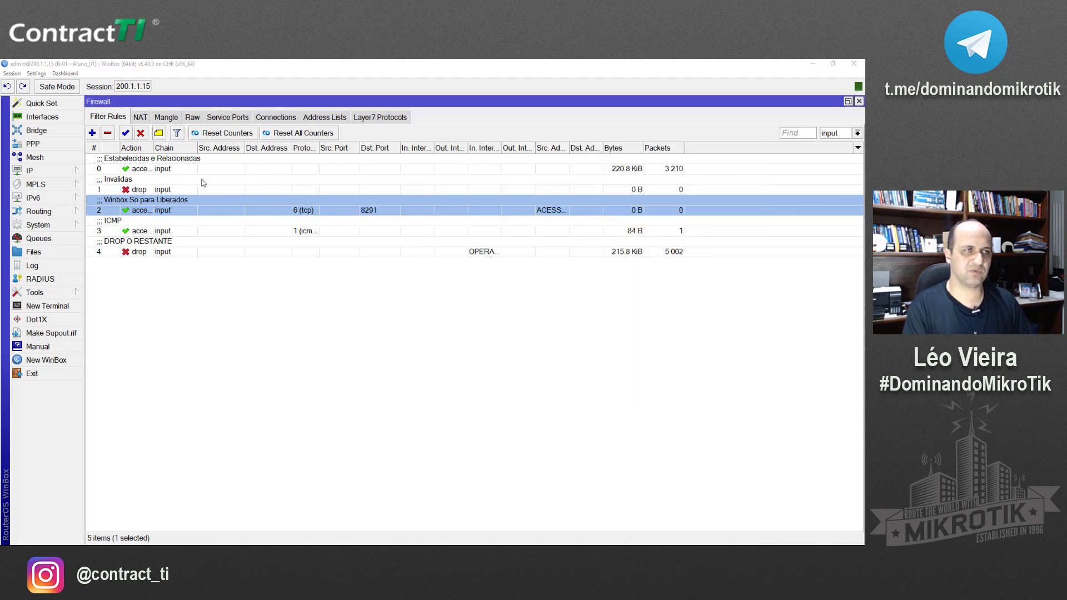
Switch to the EVE topology in the browser, open the Linux node's console and launch LXTerminal.
{"action": "key", "text": "alt+Tab"}
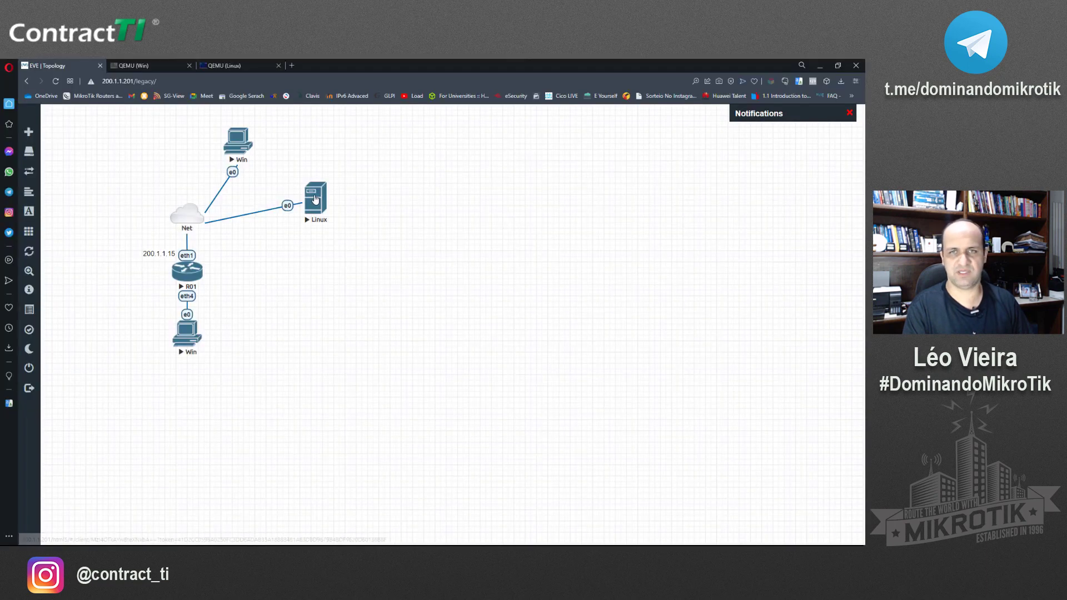
{"action": "left_click", "coordinate": [312, 200]}
{"action": "double_click", "coordinate": [199, 268]}
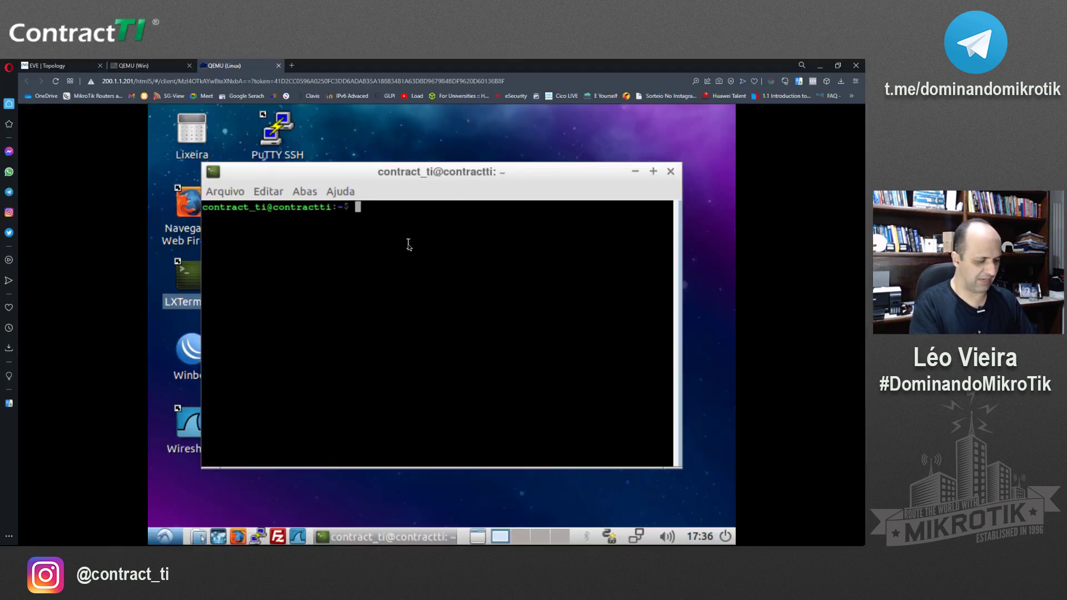
Obtain a root shell with sudo su, entering the account password.
{"action": "type", "text": "su"}
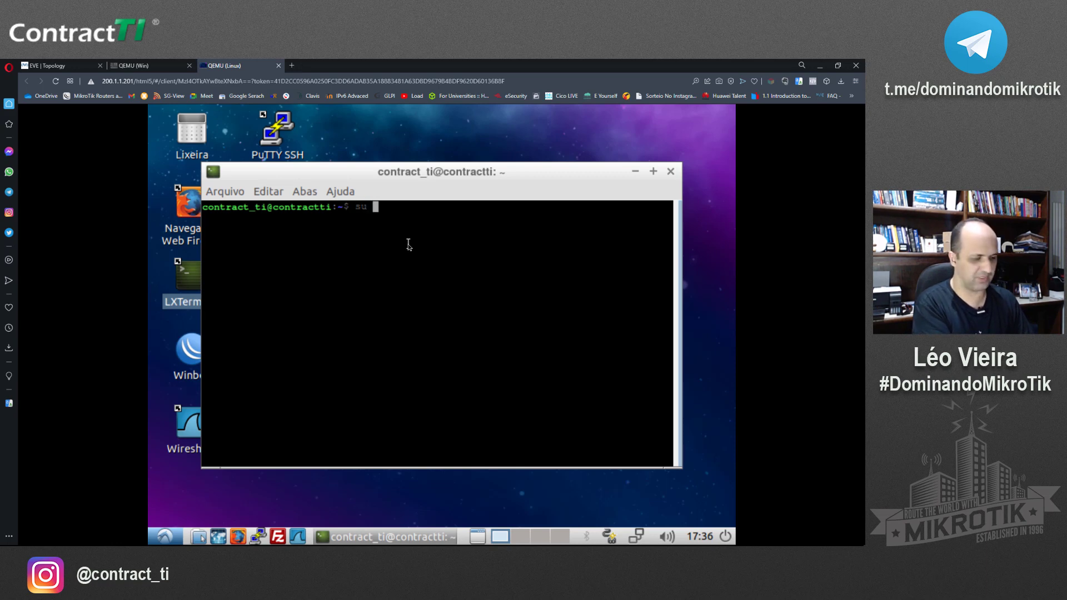
{"action": "key", "text": "BackSpace"}
{"action": "type", "text": "do su"}
{"action": "key", "text": "Return"}
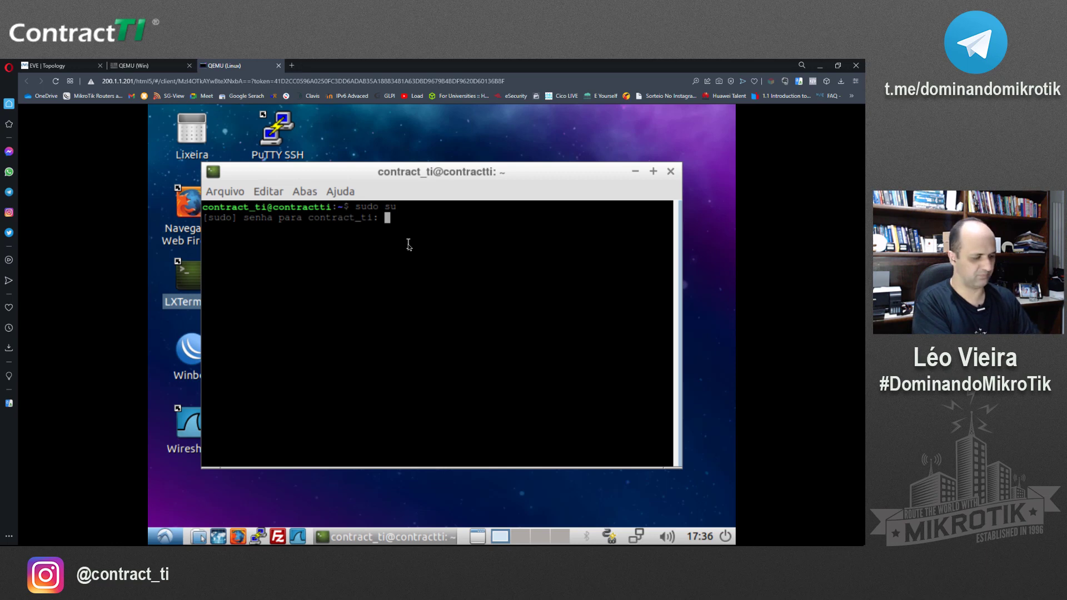
{"action": "key", "text": "Return"}
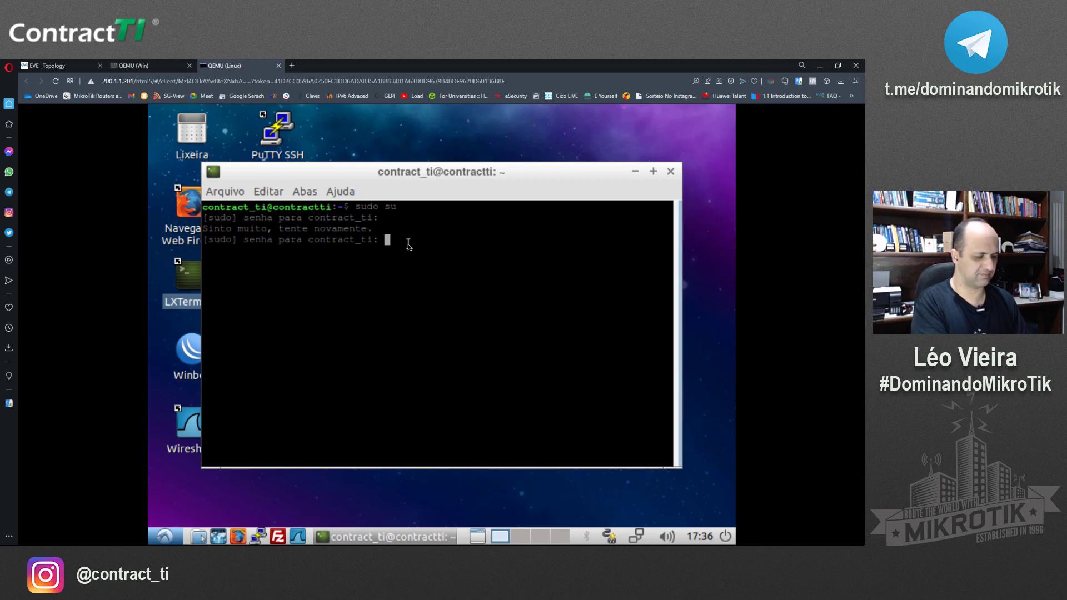
{"action": "key", "text": "Return"}
{"action": "key", "text": "Return"}
{"action": "key", "text": "Return"}
Clear the root terminal with the clear command.
{"action": "type", "text": "cle"}
{"action": "key", "text": "BackSpace"}
{"action": "key", "text": "BackSpace"}
{"action": "key", "text": "BackSpace"}
{"action": "key", "text": "ctrl+l"}
{"action": "key", "text": "Return"}
{"action": "key", "text": "Return"}
{"action": "key", "text": "Return"}
{"action": "type", "text": "clear"}
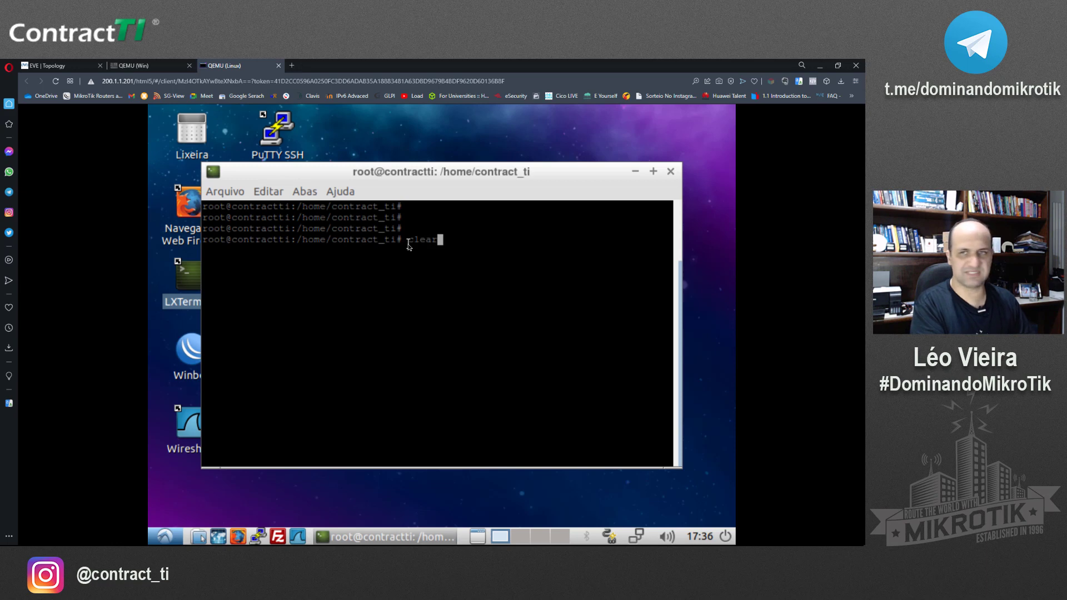
{"action": "key", "text": "Return"}
Run a SYN scan of the router with nmap -sS 200.1.1.15.
{"action": "type", "text": "nma"}
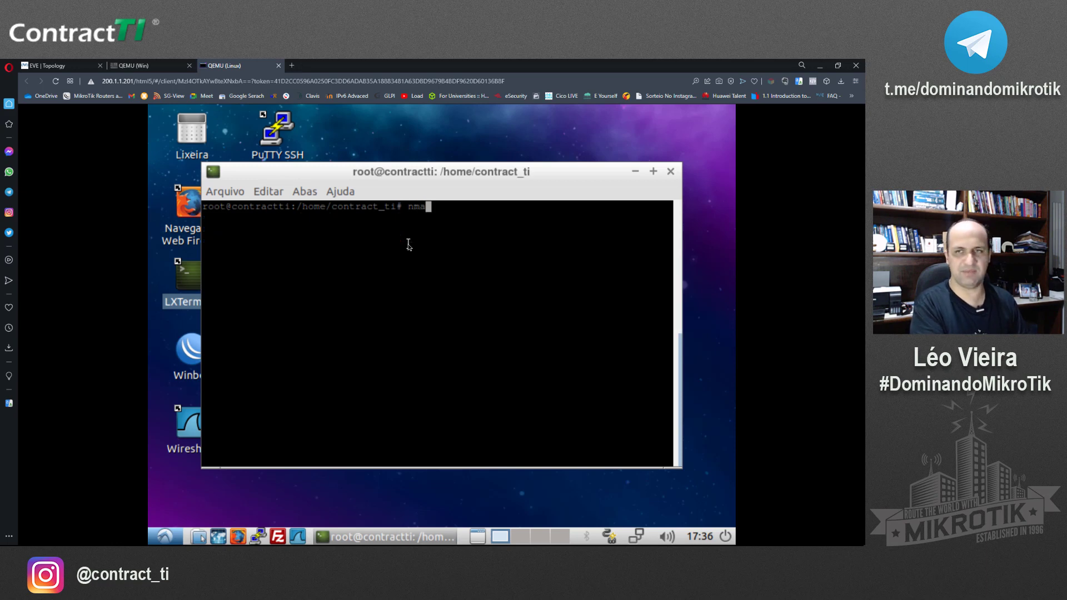
{"action": "type", "text": "p -Ss"}
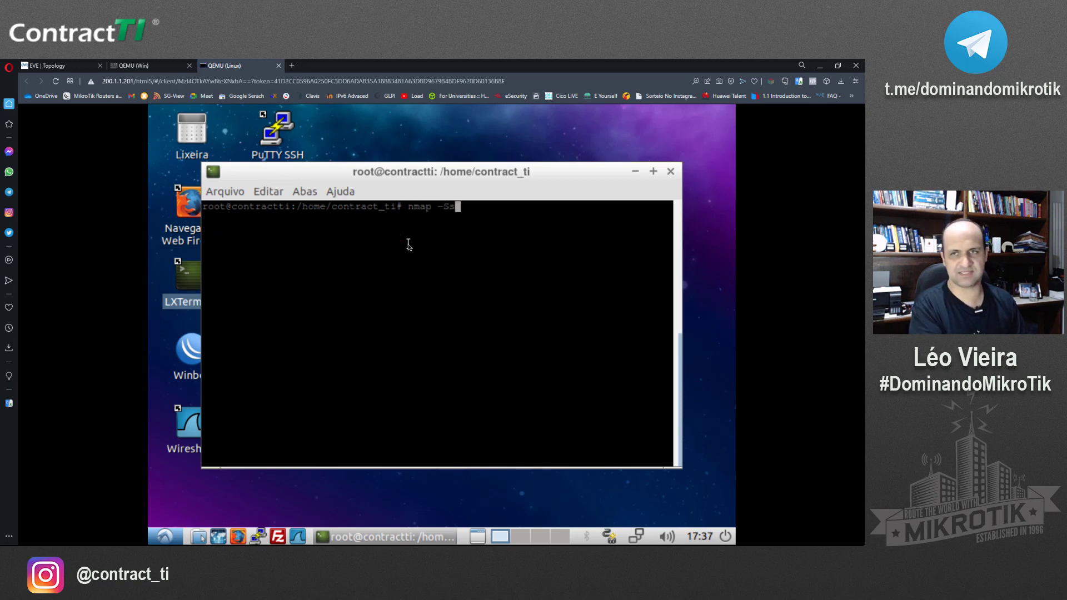
{"action": "type", "text": "SS "}
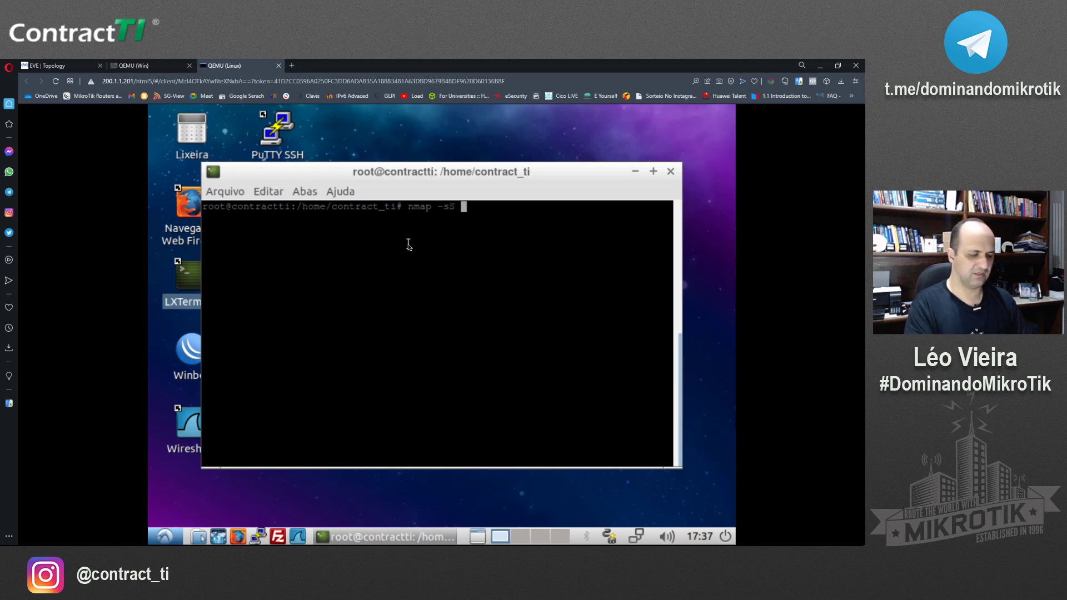
{"action": "type", "text": "200.1.1"}
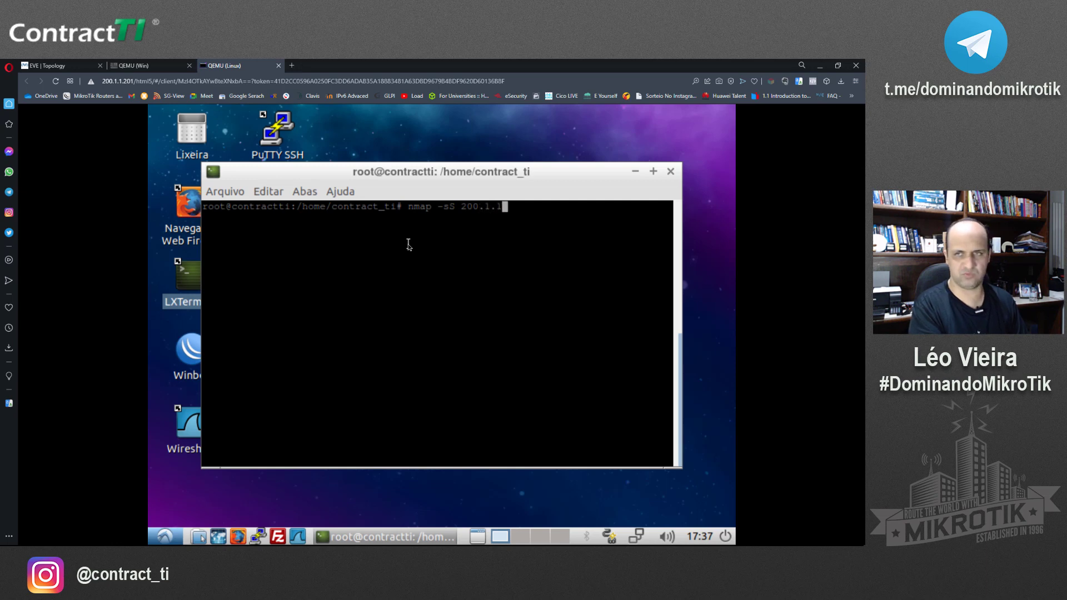
{"action": "type", "text": ".15"}
{"action": "key", "text": "Return"}
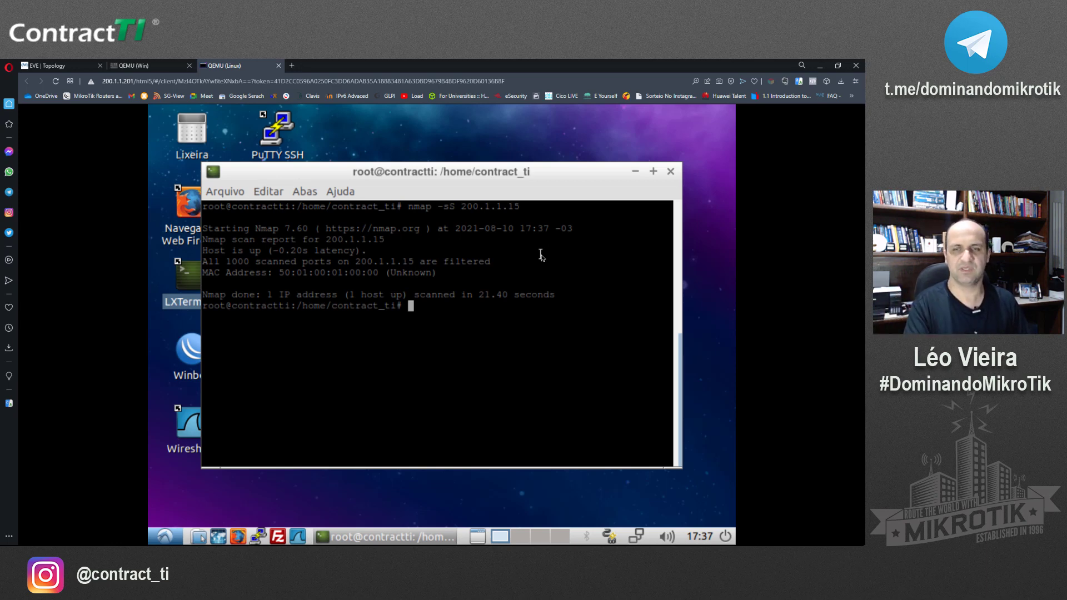
Clear the nmap scan output from the terminal.
{"action": "type", "text": "celar"}
{"action": "key", "text": "Return"}
{"action": "type", "text": "clear"}
{"action": "key", "text": "Return"}
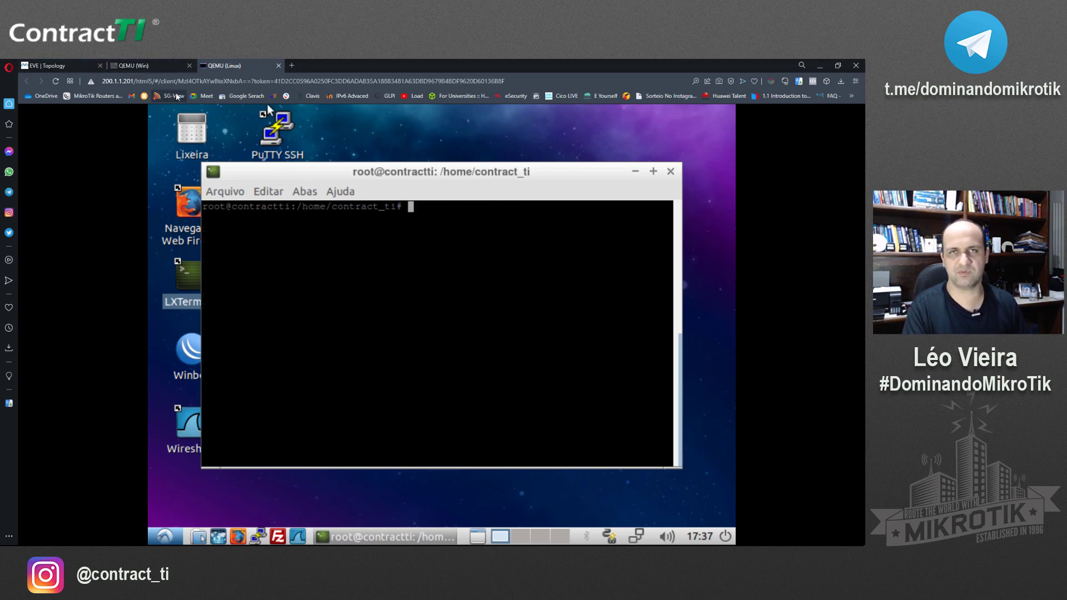
Switch to WinBox and start a dstnat NAT rule for protocol 6 (tcp), destination port 2021 and in-interface list OPERADORAS.
{"action": "key", "text": "alt+Tab"}
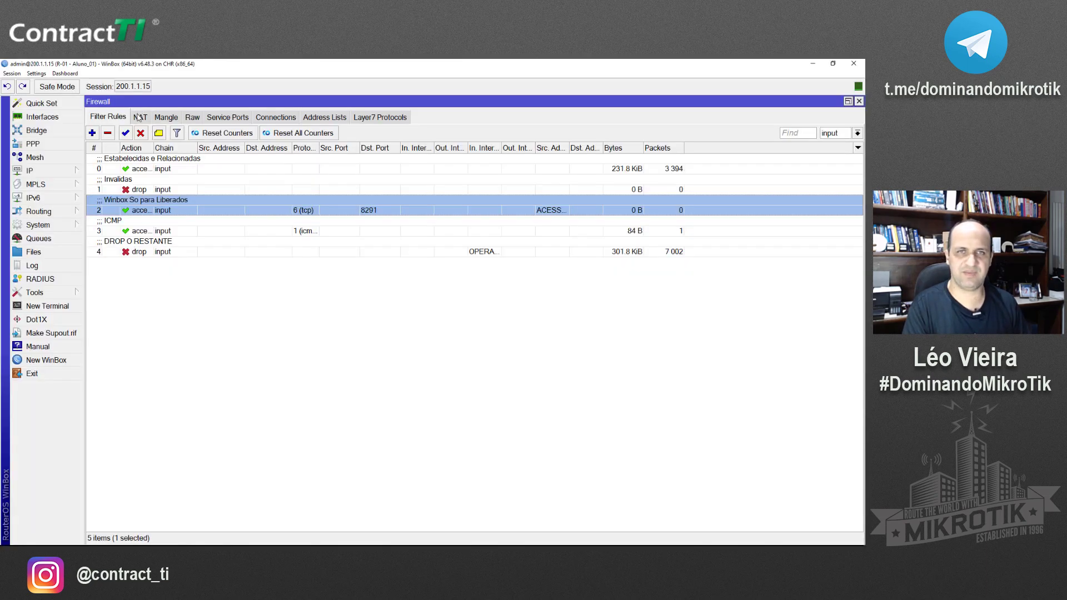
{"action": "left_click", "coordinate": [139, 118]}
{"action": "left_click", "coordinate": [92, 133]}
{"action": "left_click", "coordinate": [280, 136]}
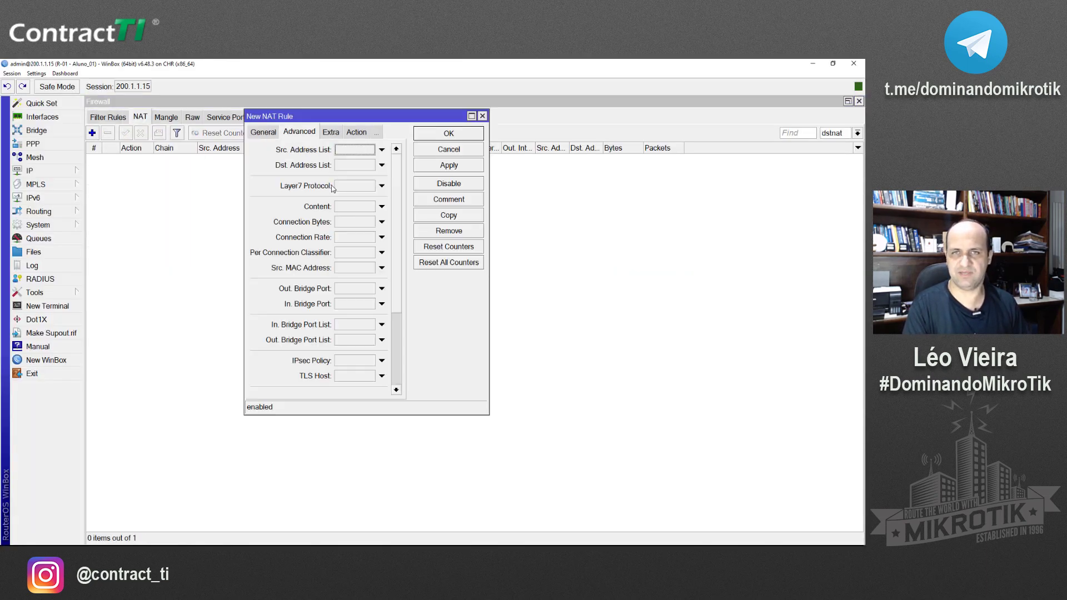
{"action": "left_click", "coordinate": [265, 132]}
{"action": "left_click", "coordinate": [346, 199]}
{"action": "type", "text": "6 (tcp"}
{"action": "left_click", "coordinate": [344, 235]}
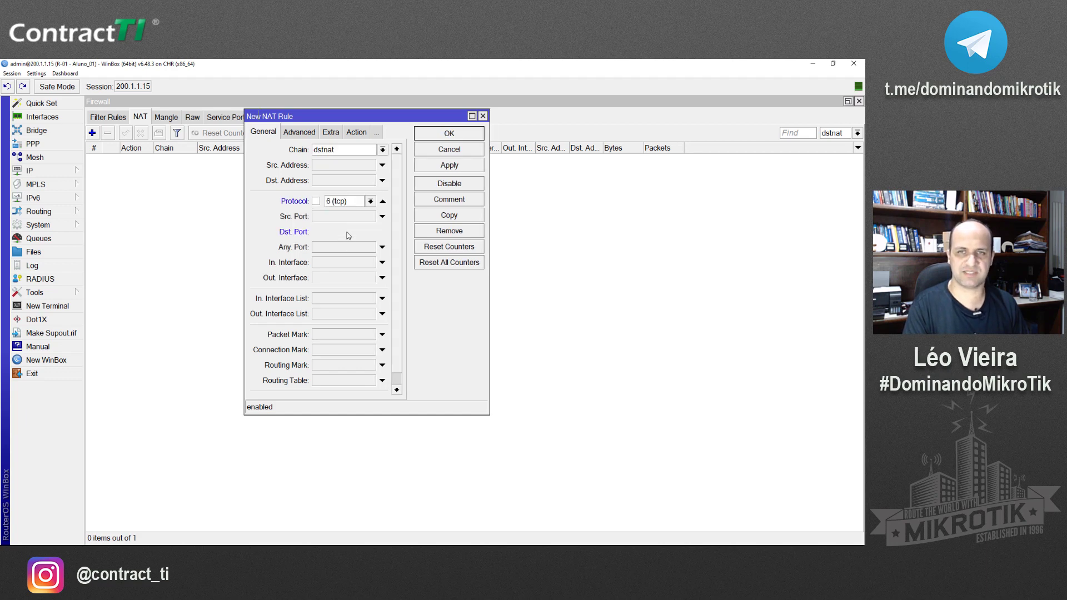
{"action": "type", "text": "2021"}
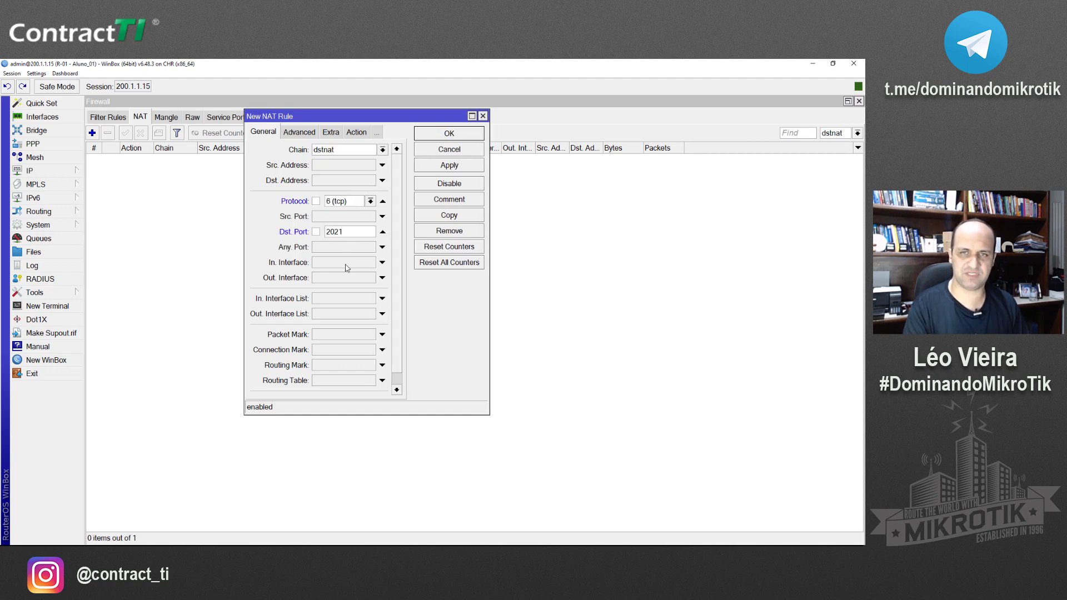
{"action": "left_click", "coordinate": [340, 302]}
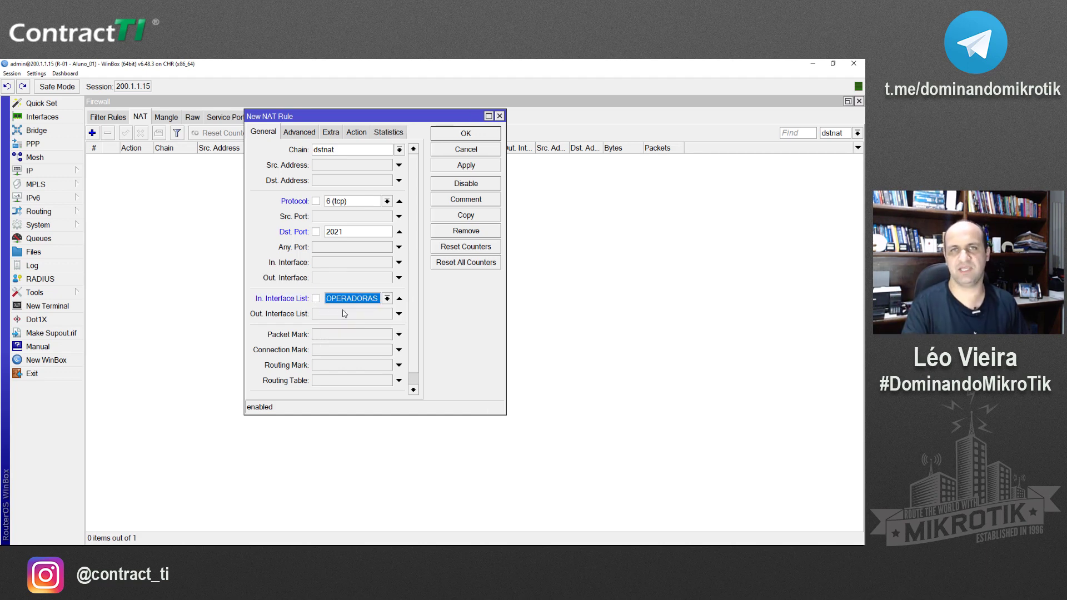
Set the new NAT rule's action to dst-nat and enable its target address field.
{"action": "left_click", "coordinate": [353, 133]}
{"action": "left_click", "coordinate": [342, 151]}
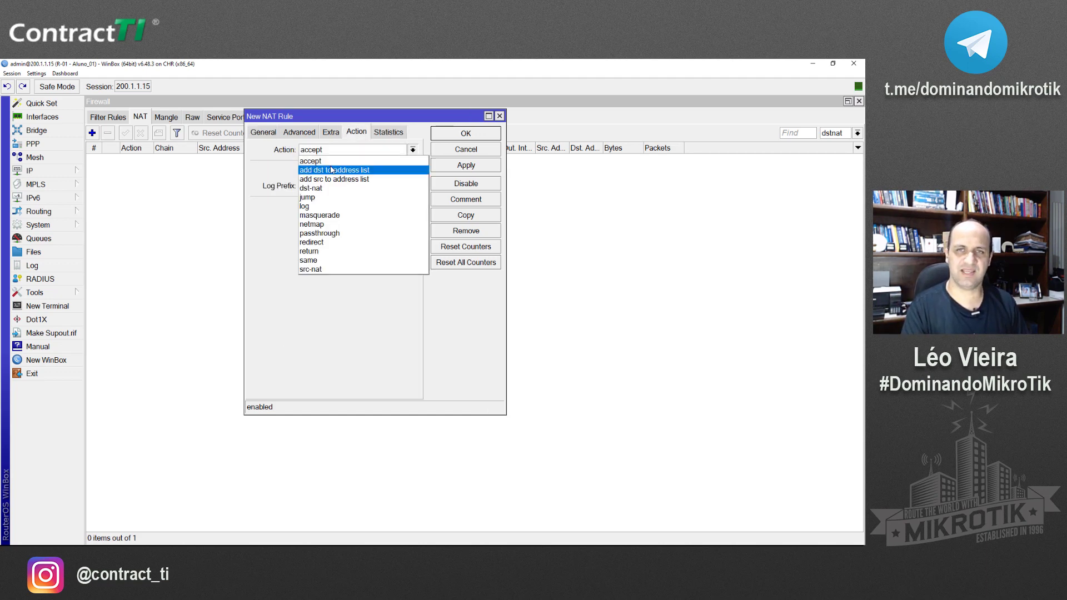
{"action": "left_click", "coordinate": [328, 189]}
{"action": "left_click", "coordinate": [326, 207]}
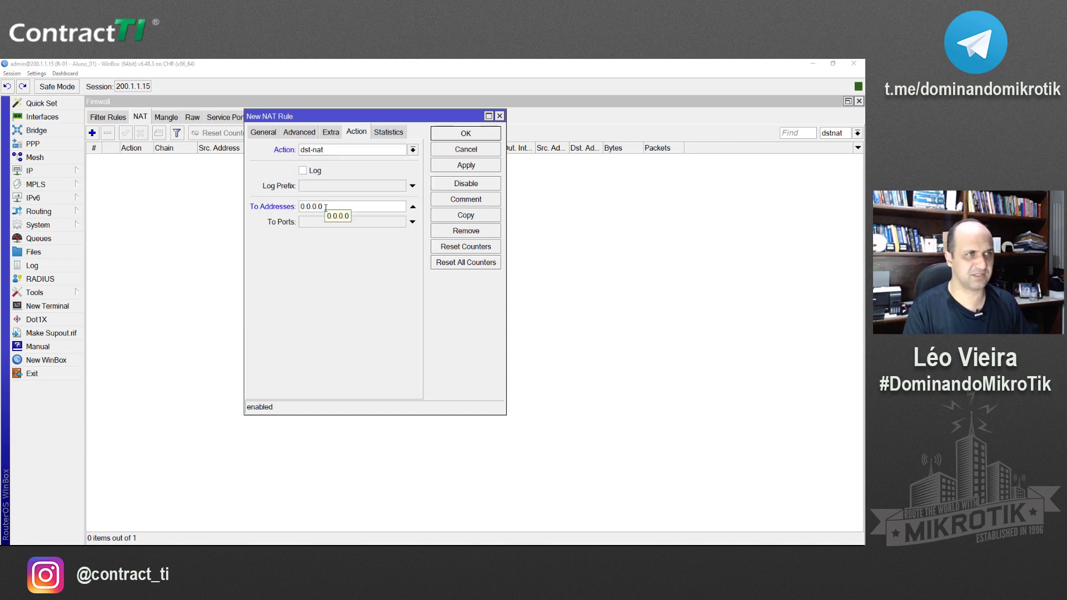
Look up the IP address of the Windows machine behind R01 and set the rule's target to 192.168.10.254, port 3389.
{"action": "key", "text": "alt+Tab"}
{"action": "left_click", "coordinate": [55, 66]}
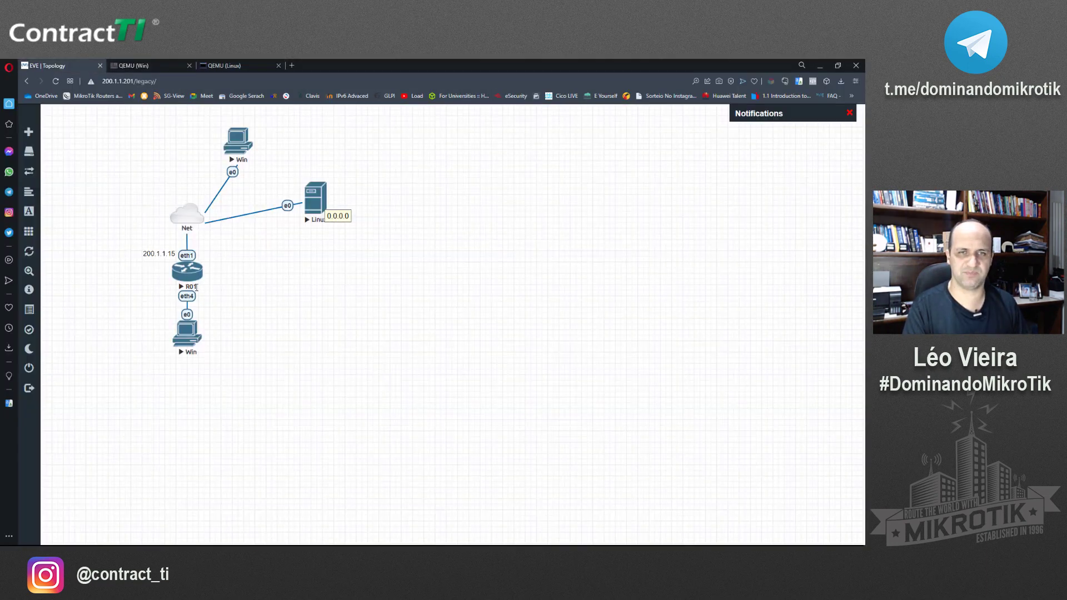
{"action": "left_click", "coordinate": [186, 340]}
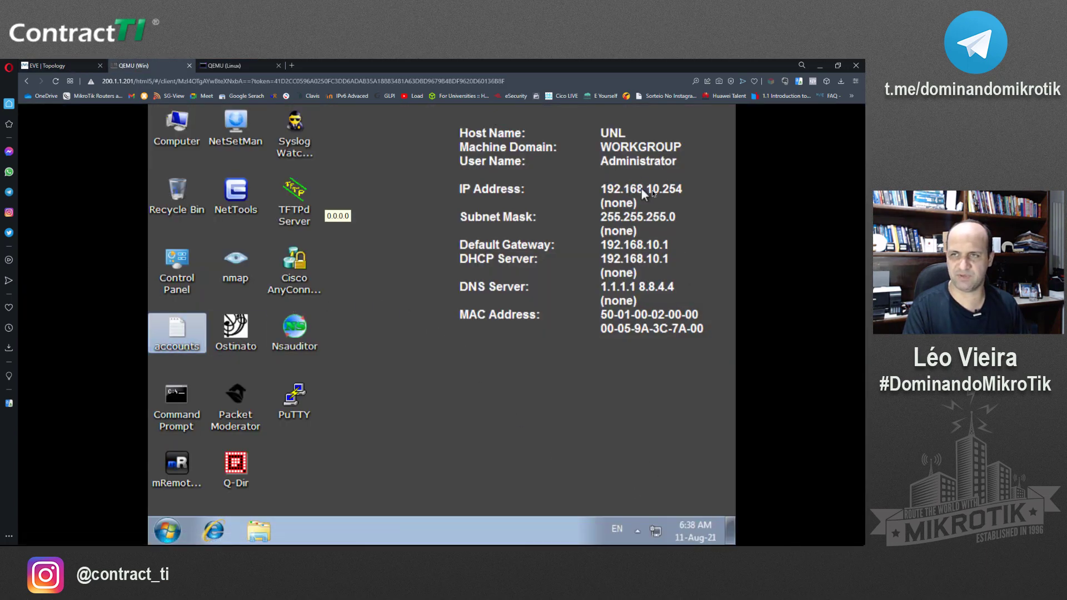
{"action": "key", "text": "alt+Tab"}
{"action": "left_click", "coordinate": [329, 205]}
{"action": "type", "text": "192.168.10.254"}
{"action": "key", "text": "Tab"}
{"action": "type", "text": "2021"}
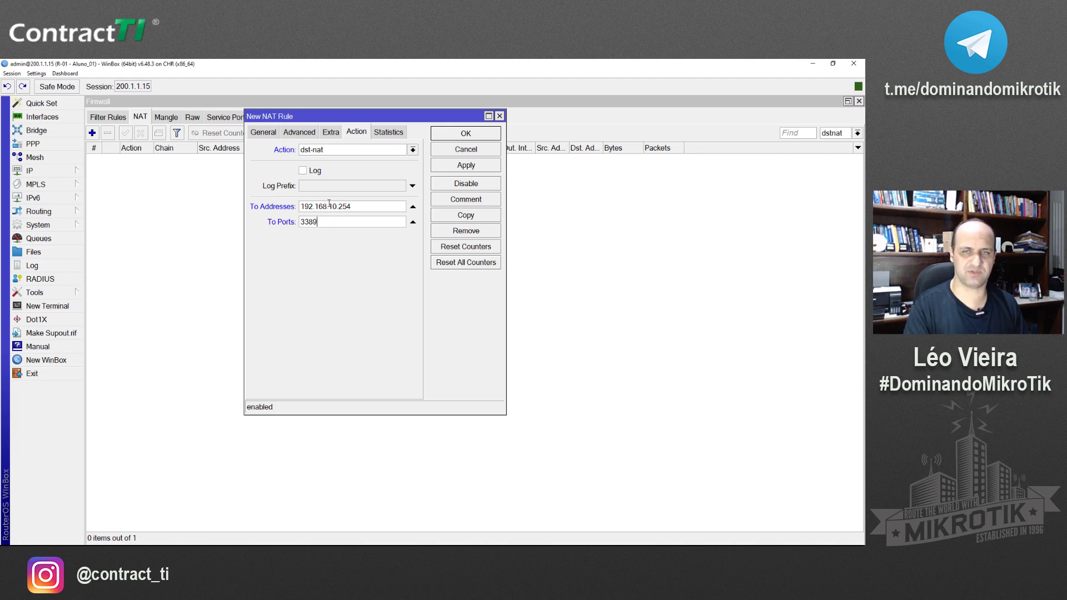
Review the NAT rule's destination port, target address and target port, and save the rule.
{"action": "left_click", "coordinate": [264, 132]}
{"action": "double_click", "coordinate": [334, 232]}
{"action": "left_click", "coordinate": [356, 132]}
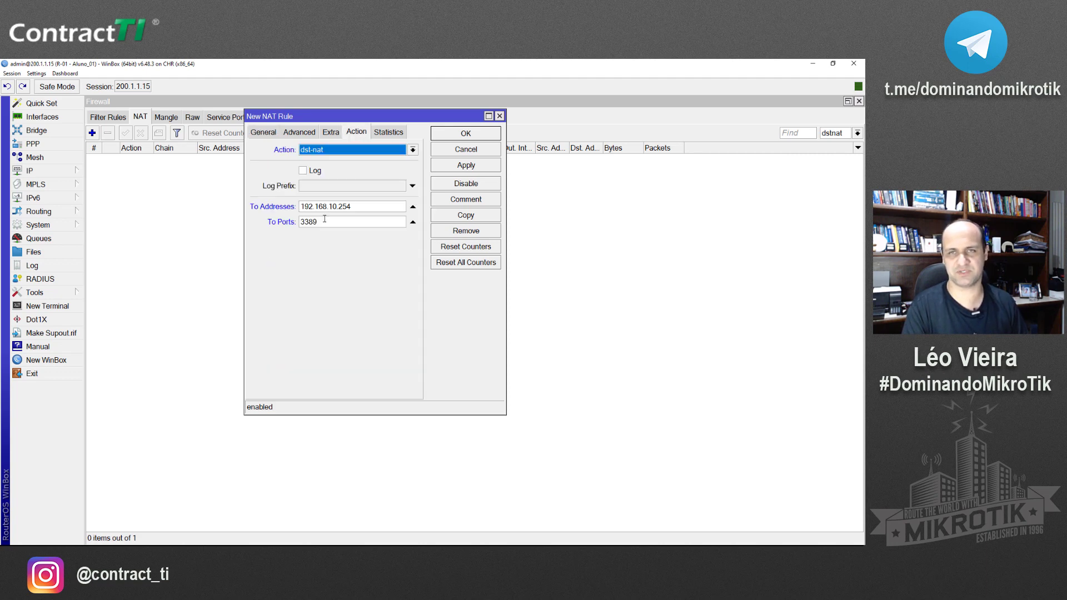
{"action": "double_click", "coordinate": [315, 222]}
{"action": "left_click_drag", "start_coordinate": [368, 206], "coordinate": [301, 207]}
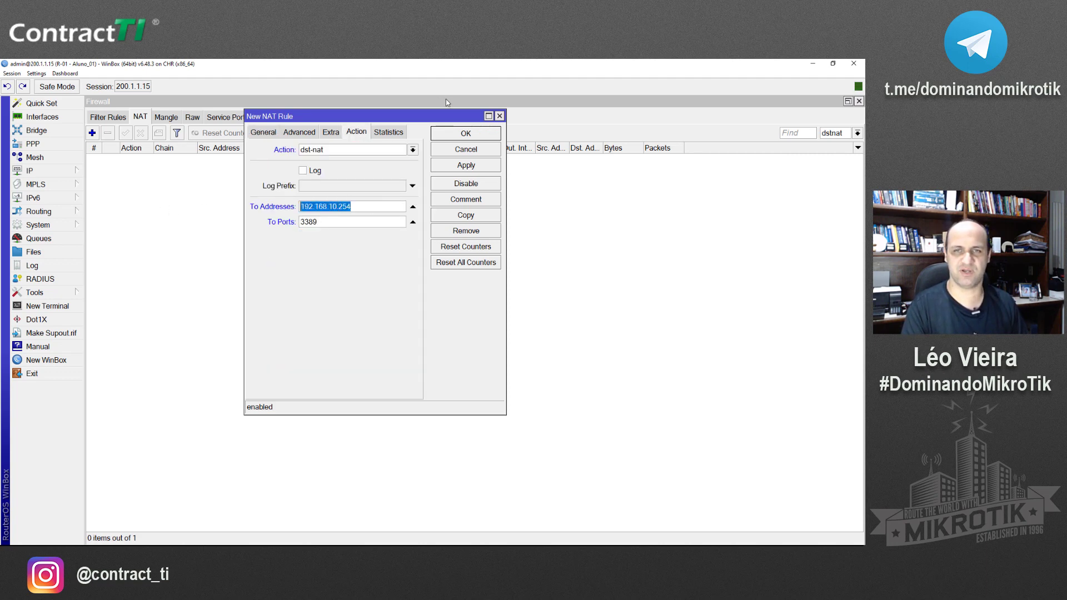
{"action": "left_click", "coordinate": [451, 134]}
{"action": "left_click", "coordinate": [195, 161]}
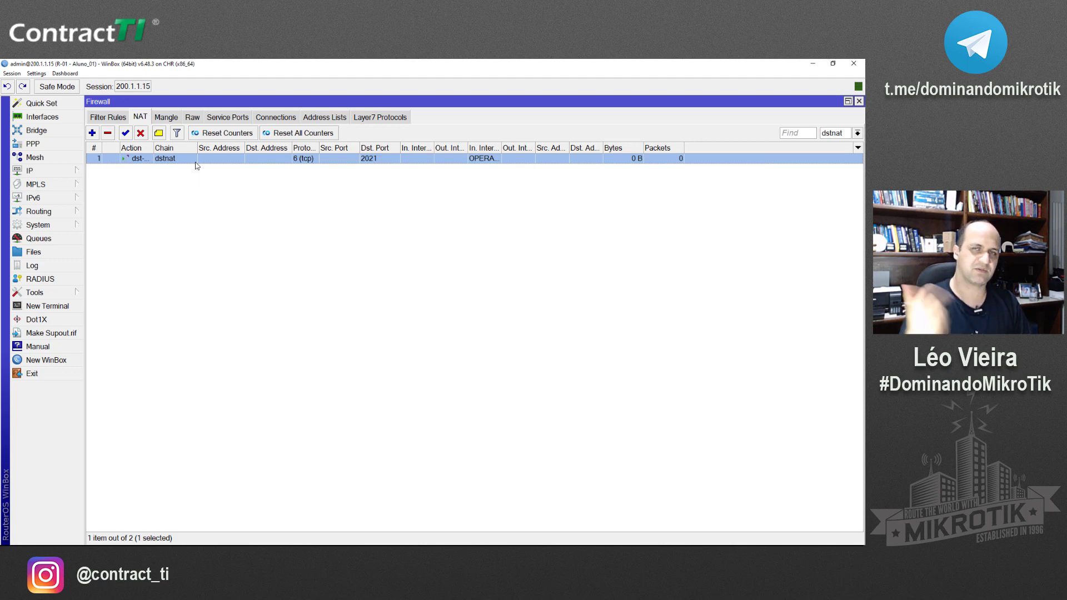
Switch to the Linux machine's terminal and run a SYN scan of the router with nmap -sS 200.1.1.15.
{"action": "key", "text": "alt+Tab"}
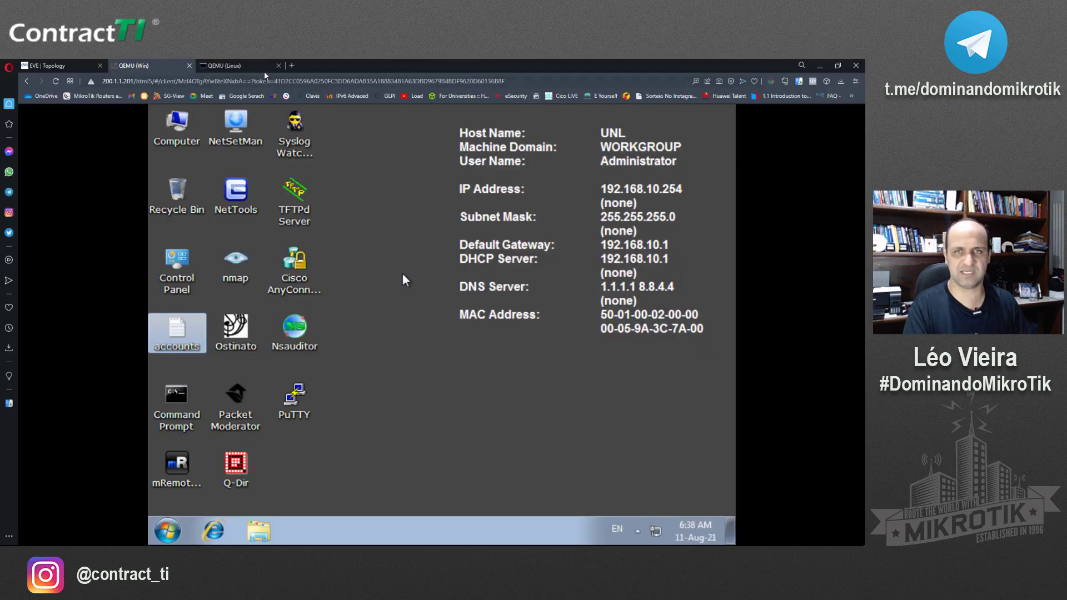
{"action": "left_click", "coordinate": [261, 63]}
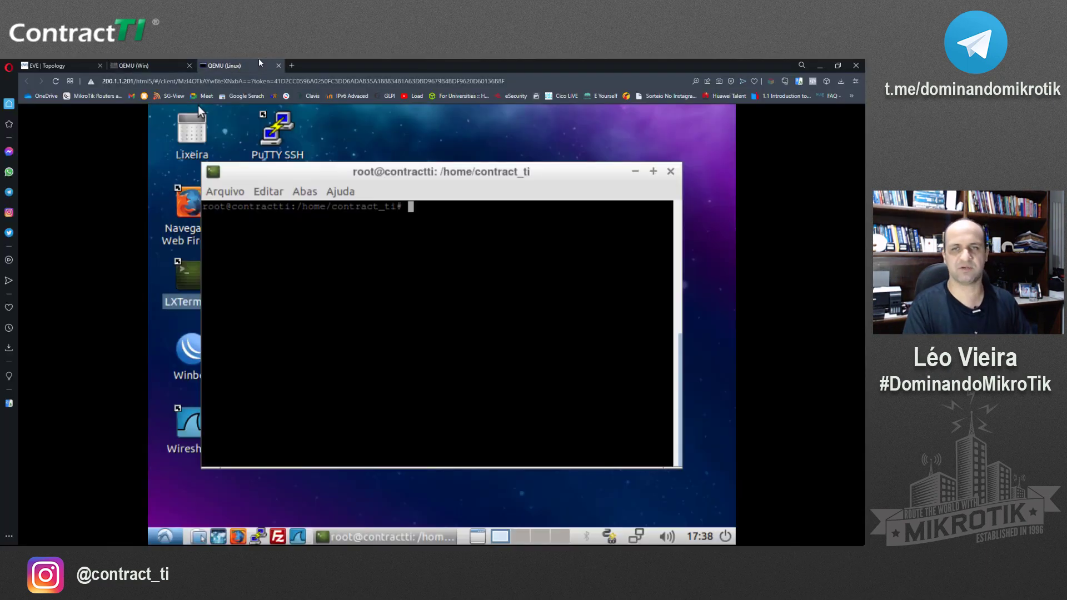
{"action": "type", "text": "nmap -sS 200.1.1.15"}
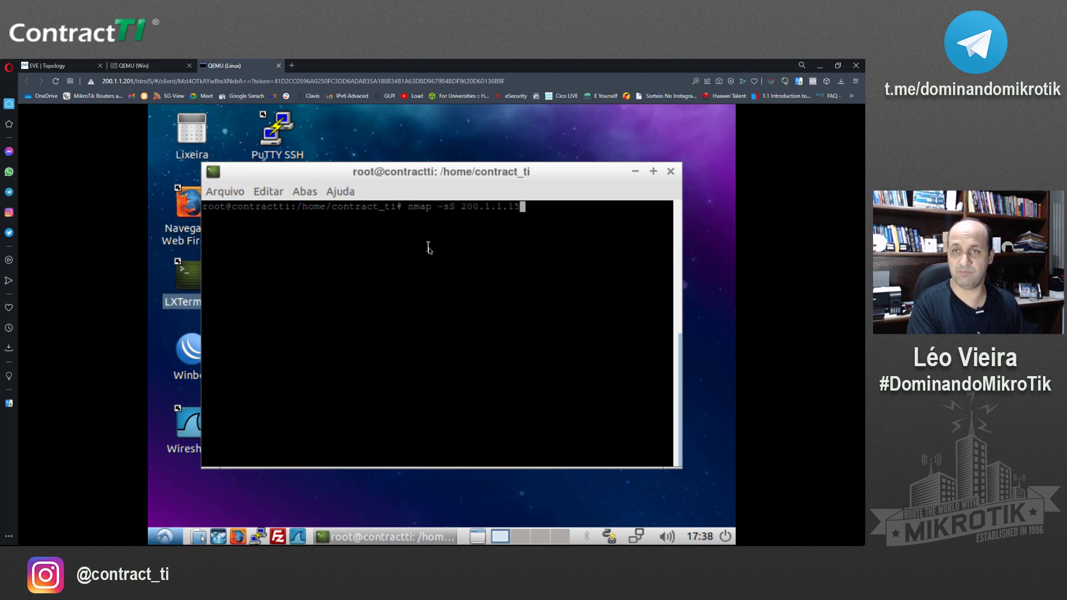
{"action": "key", "text": "Return"}
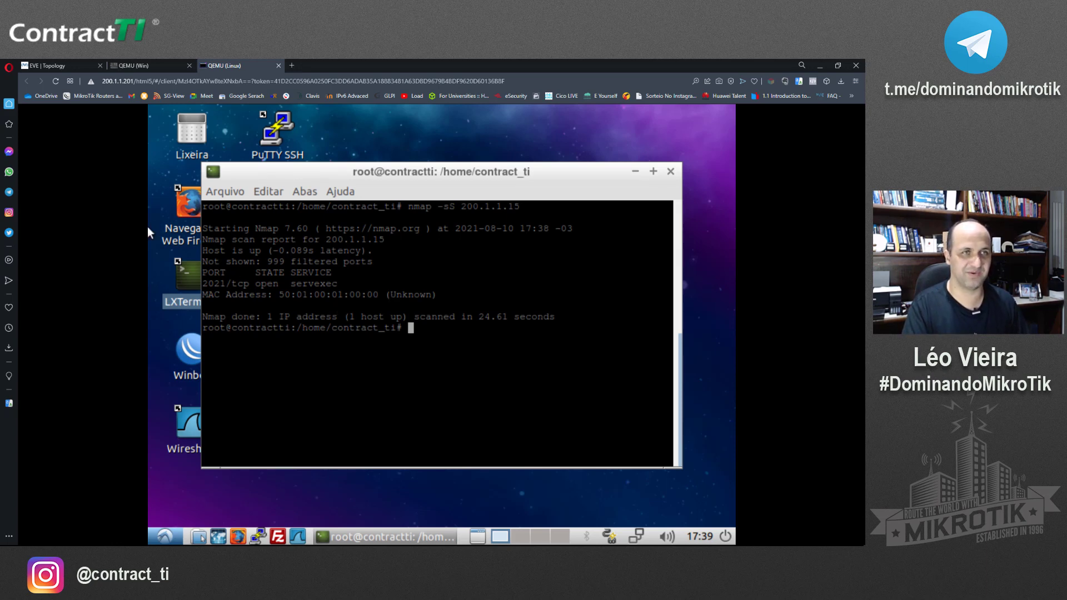
{"action": "left_click_drag", "start_coordinate": [203, 288], "coordinate": [360, 291]}
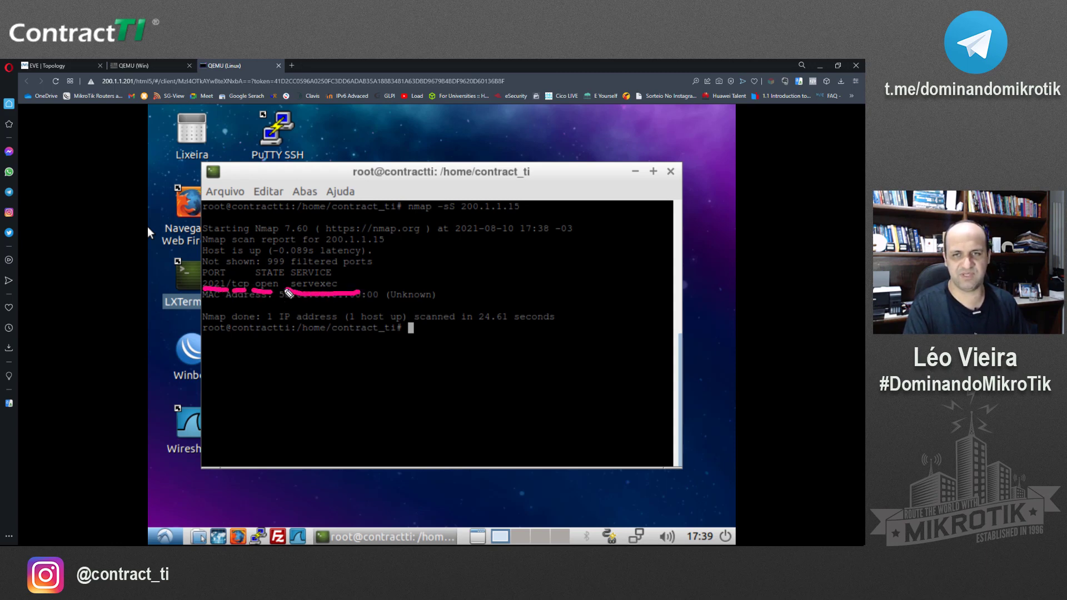
{"action": "key", "text": "Escape"}
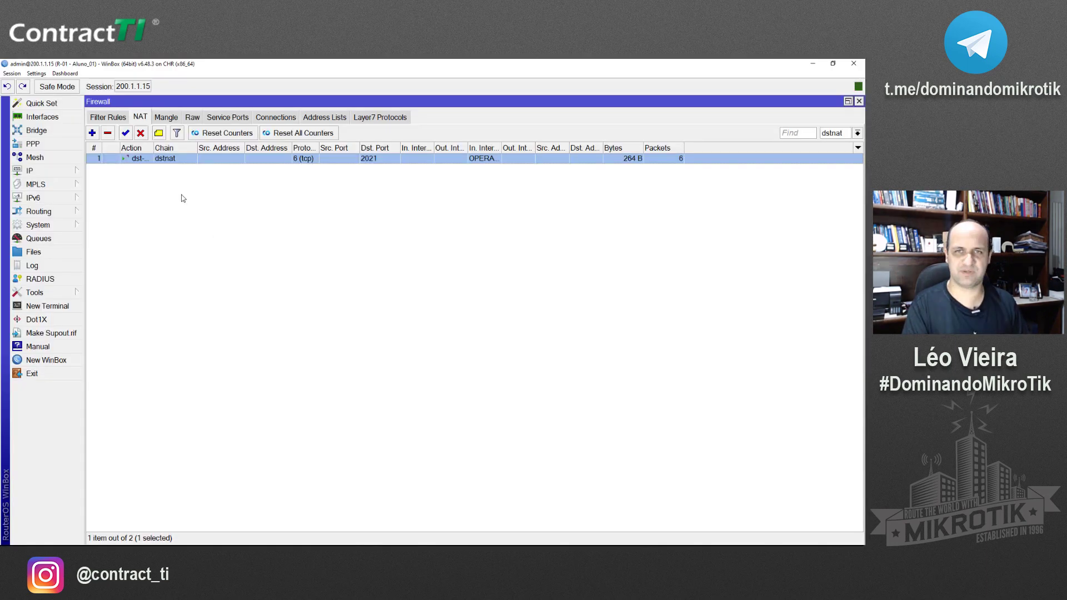
Switch to WinBox and start an input-chain filter rule for protocol 6 (tcp) with in-interface list OPERADORAS.
{"action": "left_click", "coordinate": [109, 117]}
{"action": "left_click", "coordinate": [92, 133]}
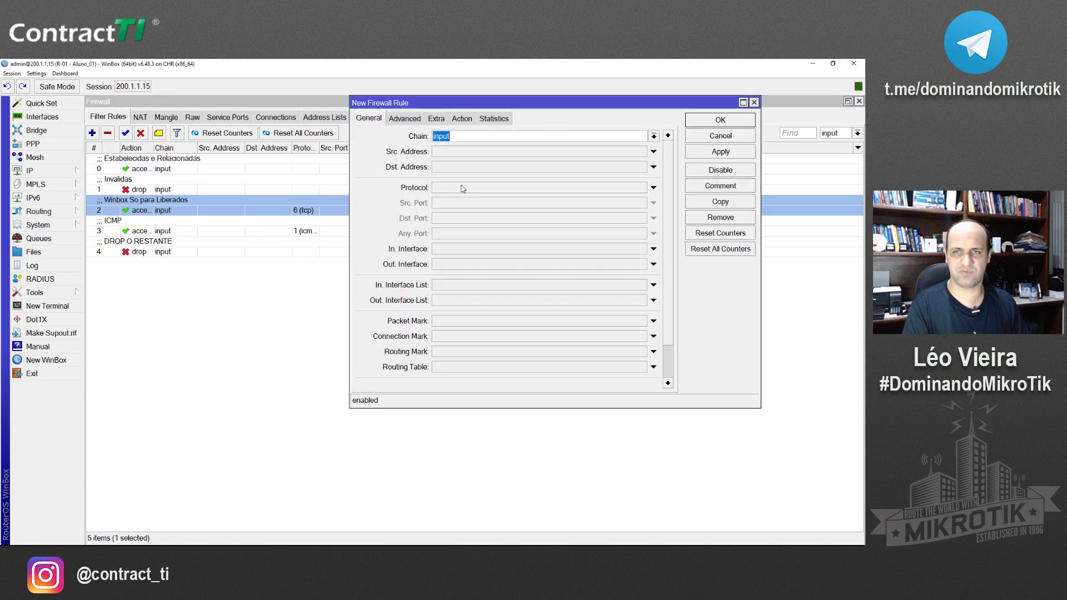
{"action": "left_click", "coordinate": [460, 189]}
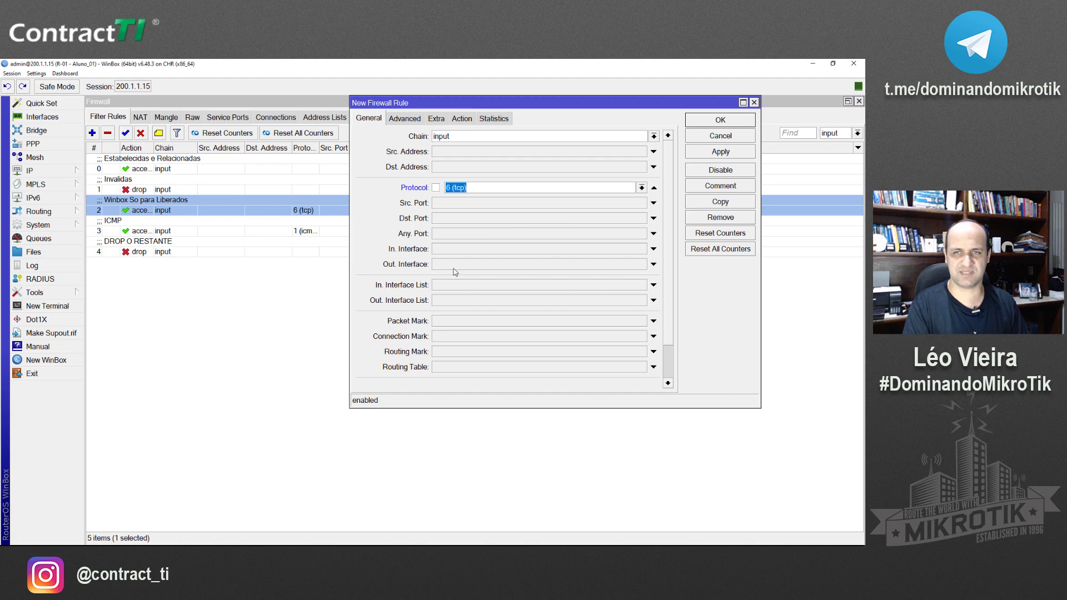
{"action": "left_click", "coordinate": [461, 285]}
{"action": "left_click", "coordinate": [463, 286]}
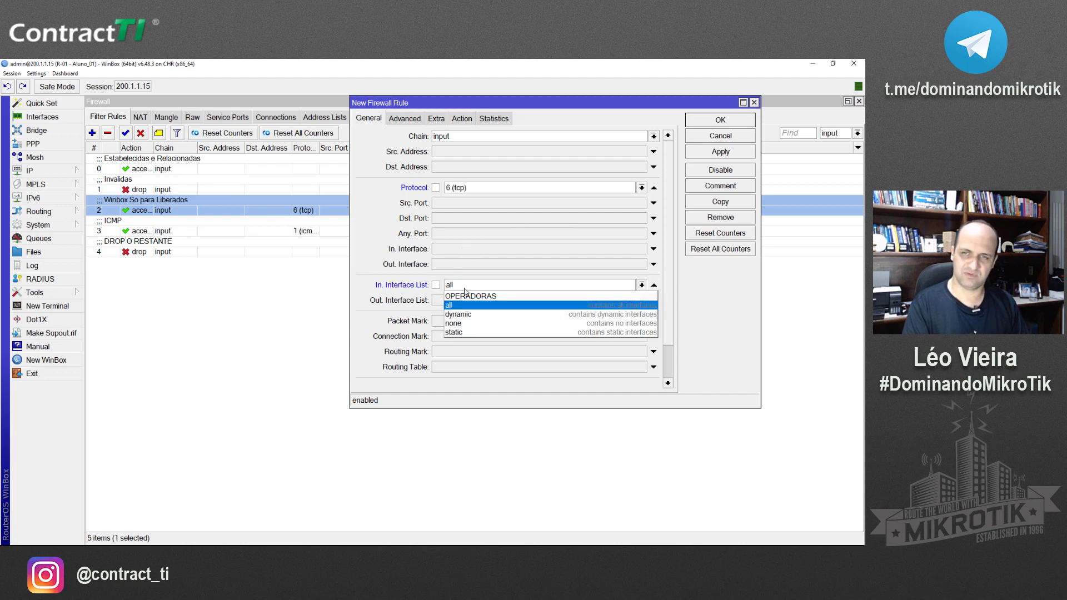
{"action": "left_click", "coordinate": [465, 296]}
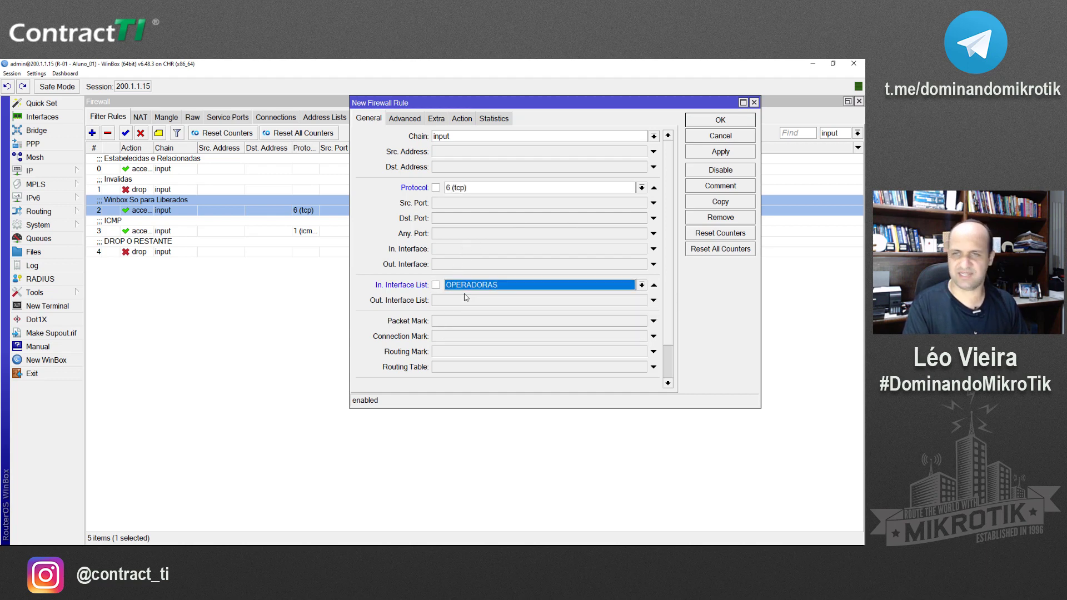
Enable port scan detection (PSD) on the new filter rule with its default values and review its thresholds and port weights.
{"action": "left_click", "coordinate": [437, 118]}
{"action": "left_click", "coordinate": [380, 223]}
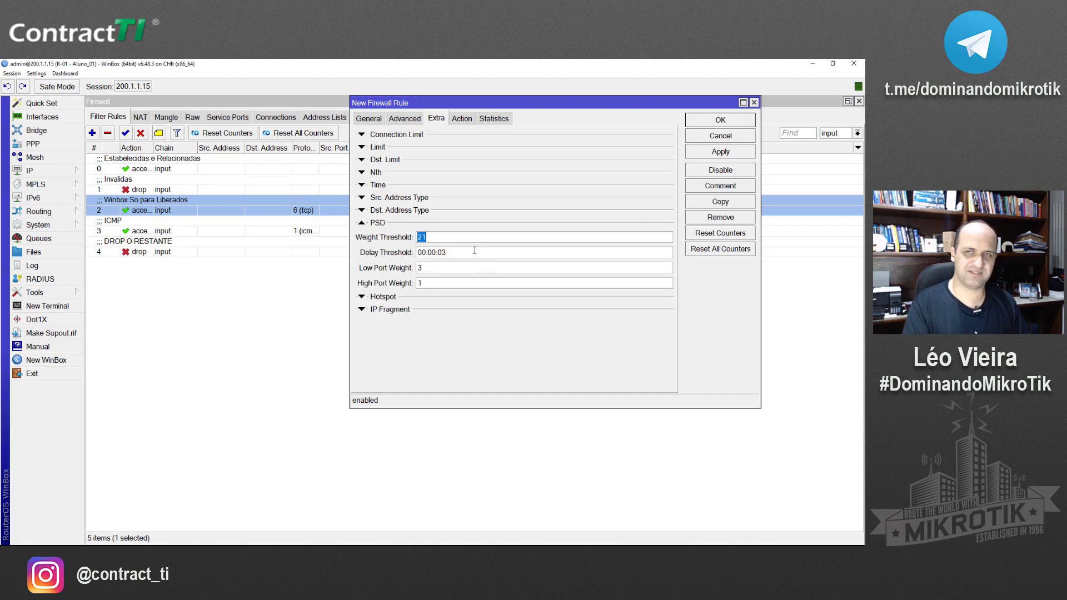
{"action": "double_click", "coordinate": [438, 268]}
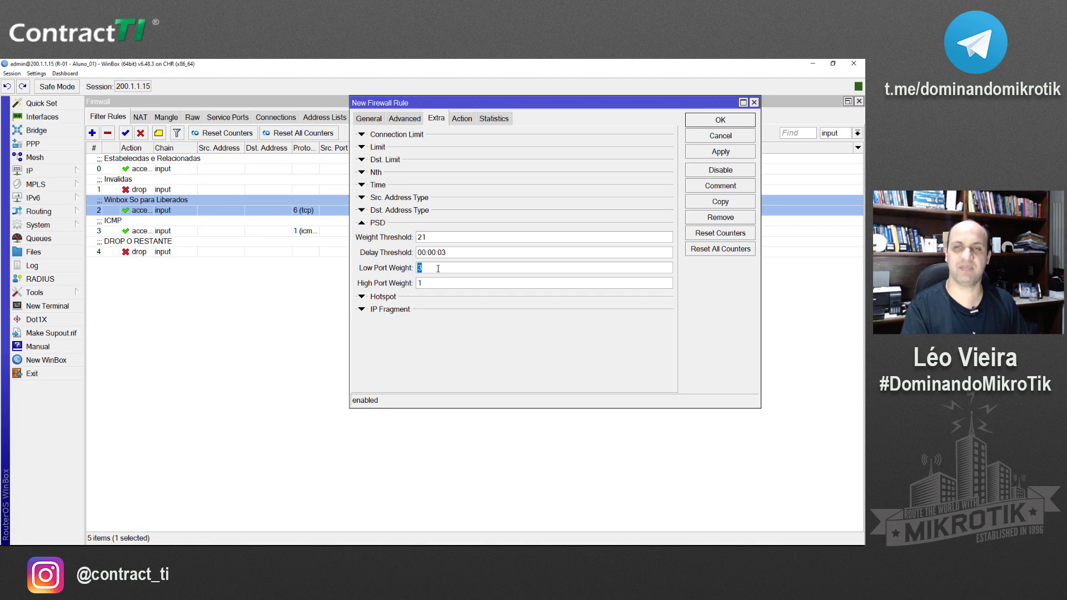
{"action": "double_click", "coordinate": [434, 281]}
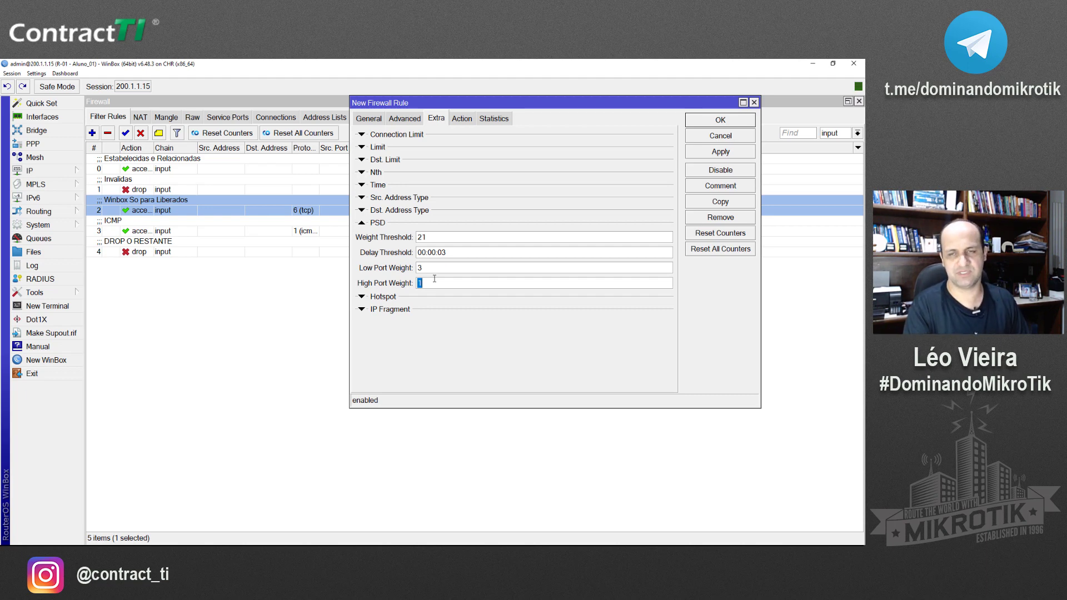
{"action": "left_click", "coordinate": [435, 281]}
{"action": "double_click", "coordinate": [434, 269]}
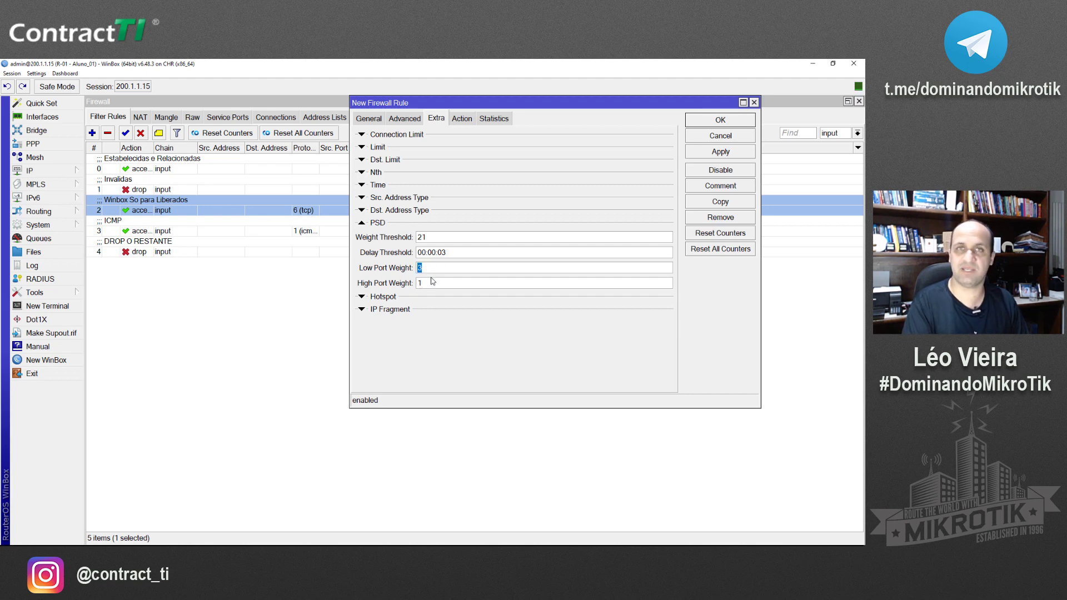
{"action": "left_click_drag", "start_coordinate": [453, 254], "coordinate": [417, 252]}
{"action": "double_click", "coordinate": [446, 238]}
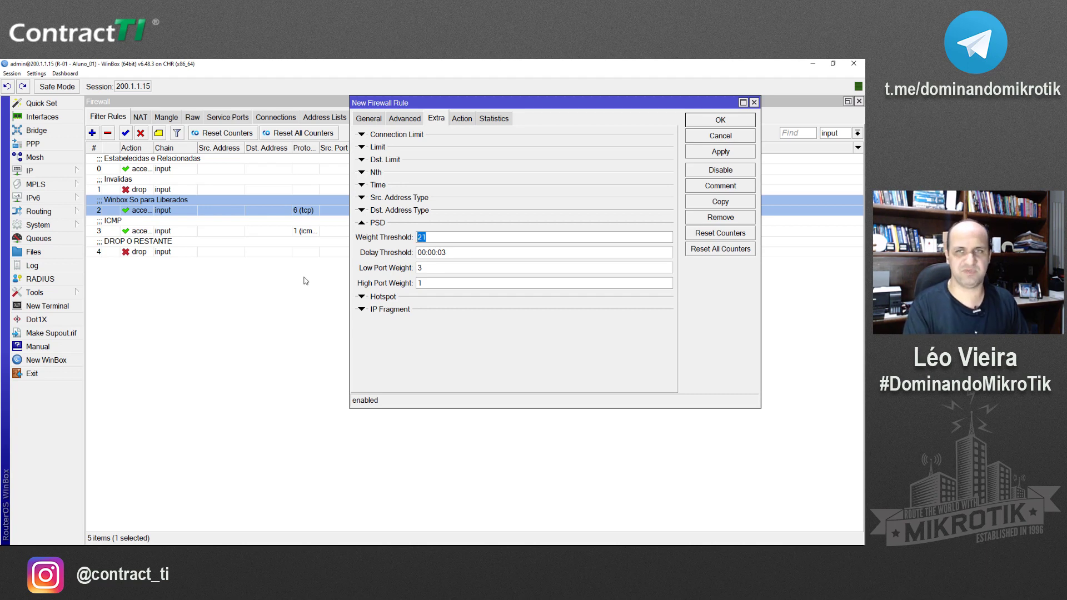
Set the filter rule's action to add src to address list PORTSCAN with timeout 7d 00:00:00, and save the rule.
{"action": "left_click", "coordinate": [468, 120]}
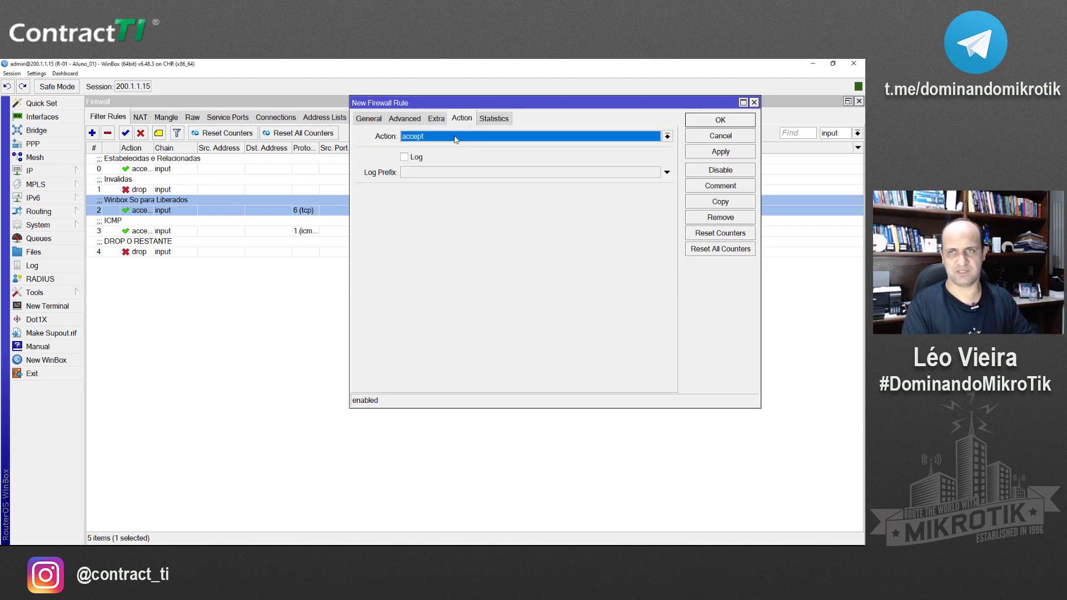
{"action": "left_click", "coordinate": [455, 138]}
{"action": "left_click", "coordinate": [435, 165]}
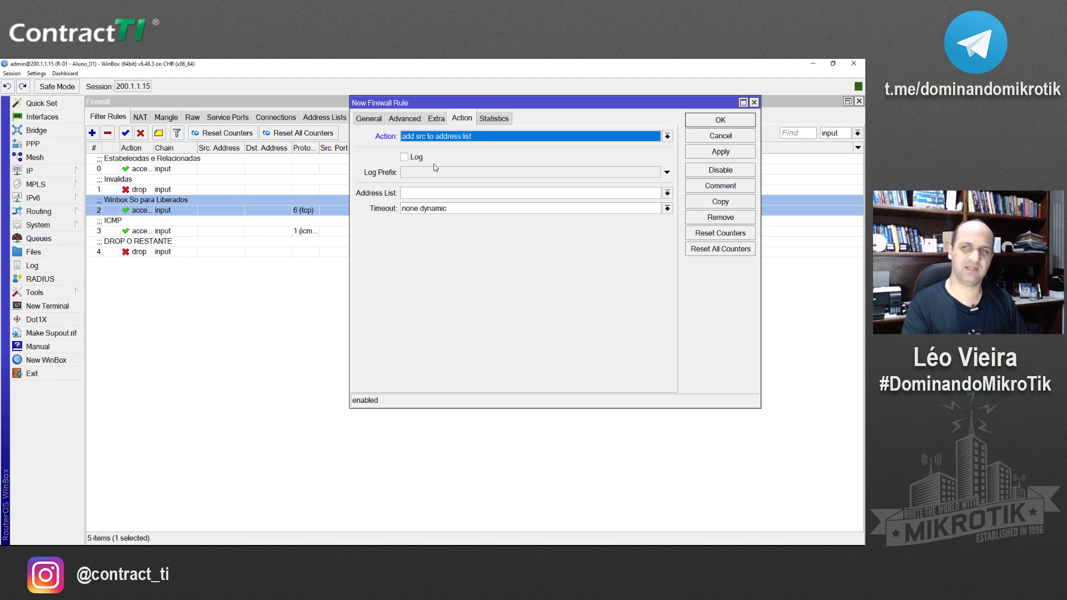
{"action": "left_click", "coordinate": [448, 192]}
{"action": "type", "text": "PORTSCAN"}
{"action": "key", "text": "Tab"}
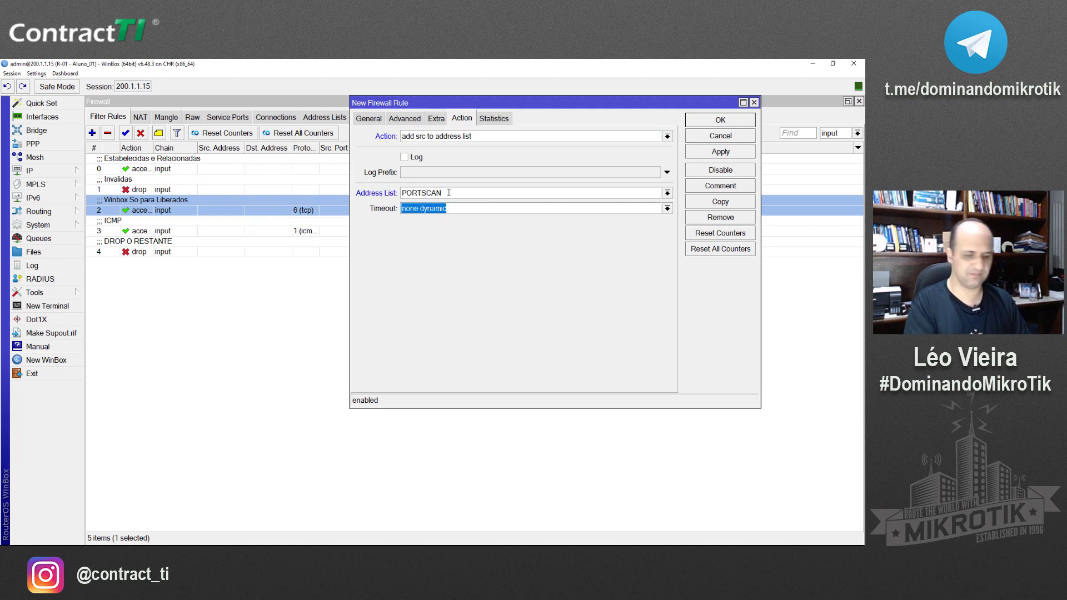
{"action": "type", "text": "7D"}
{"action": "key", "text": "BackSpace"}
{"action": "type", "text": "d 00:00:00"}
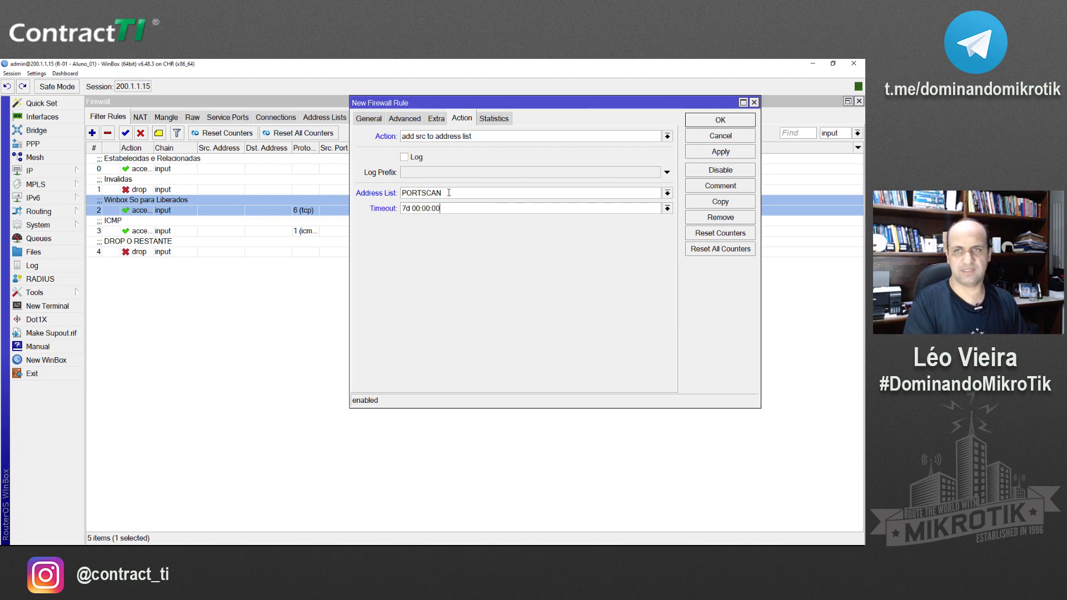
{"action": "double_click", "coordinate": [448, 193]}
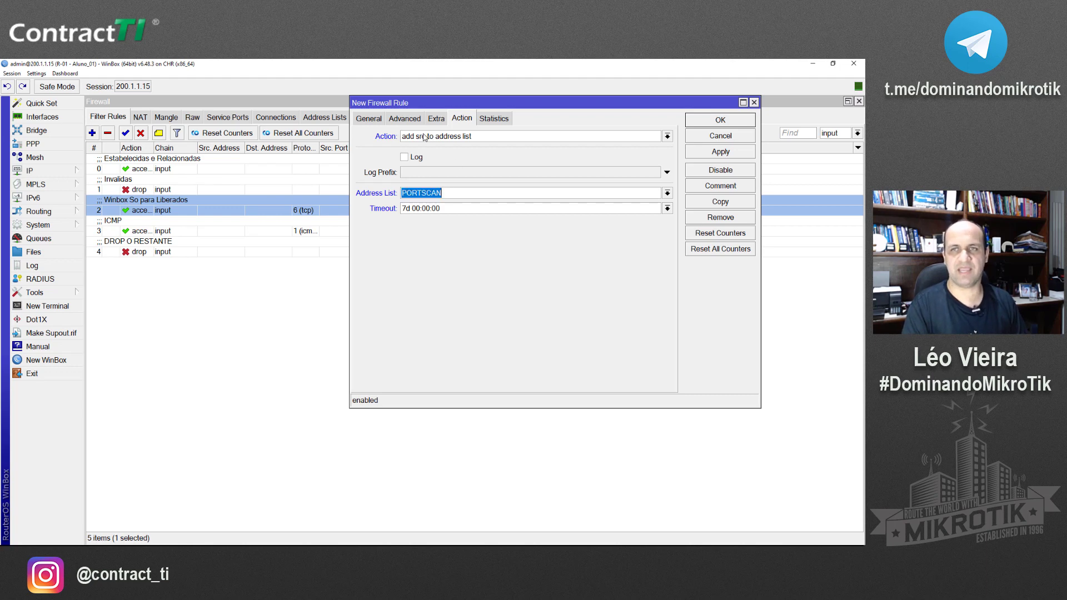
{"action": "left_click", "coordinate": [715, 129]}
Move the new filter rule above the DROP O RESTANTE rule and comment it "Detecta PortScan".
{"action": "left_click_drag", "start_coordinate": [139, 265], "coordinate": [156, 246]}
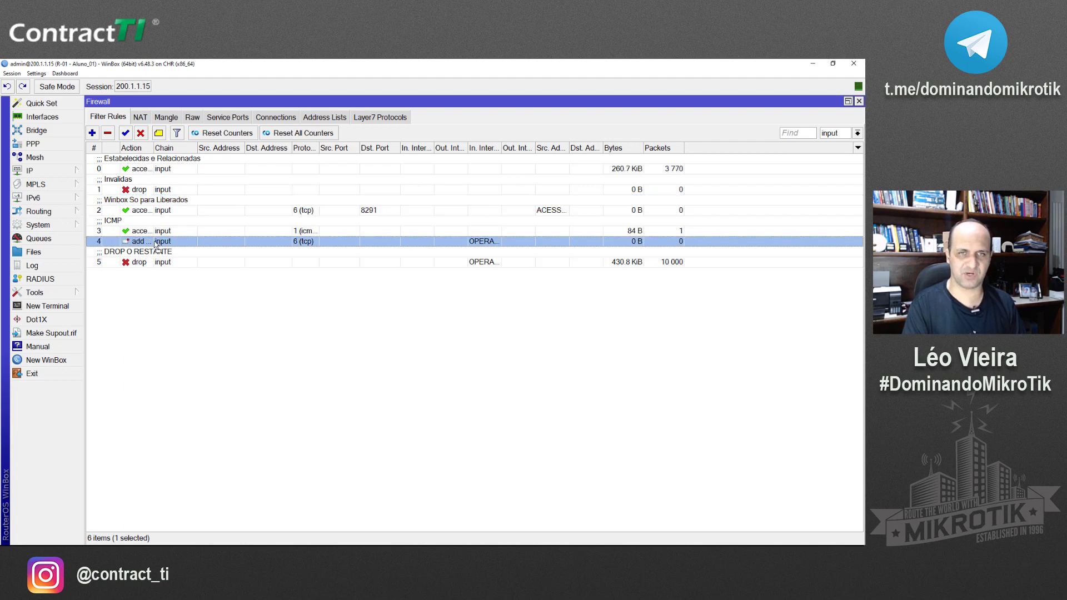
{"action": "left_click", "coordinate": [161, 134]}
{"action": "type", "text": "Detec"}
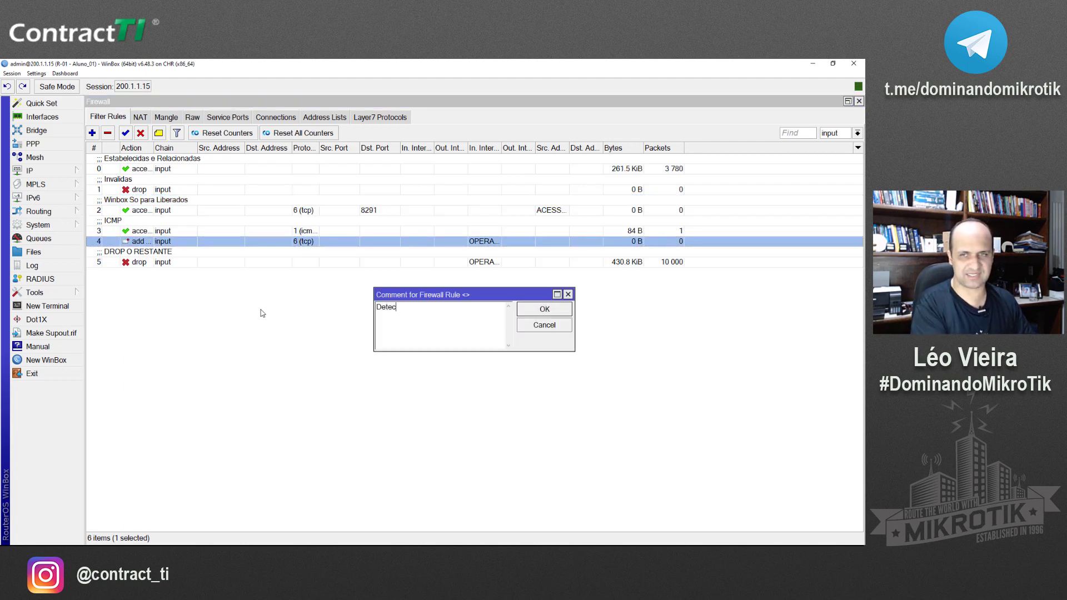
{"action": "type", "text": "ta PortScan"}
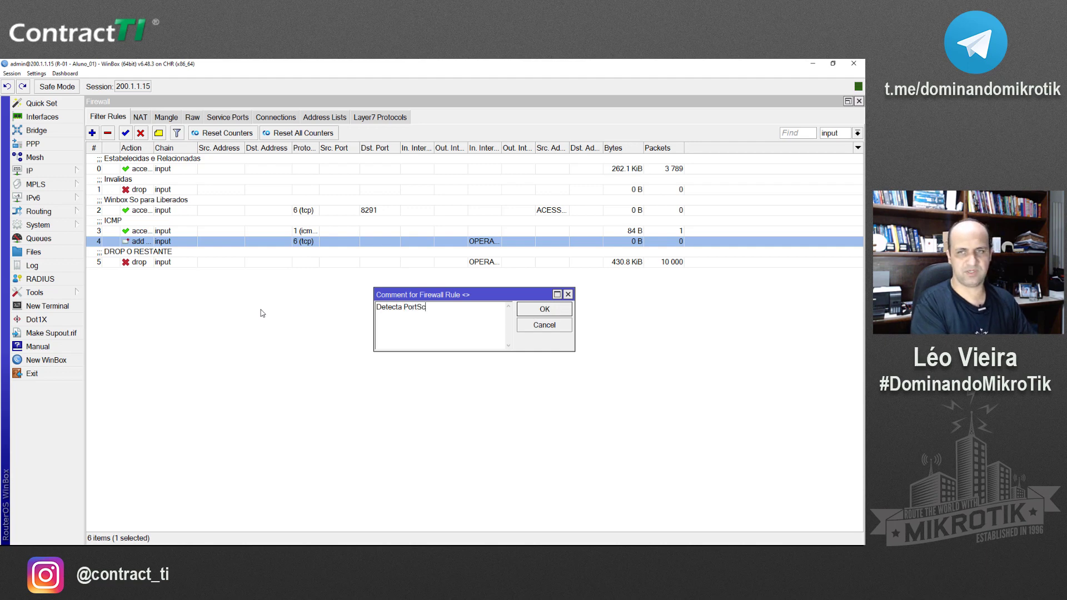
{"action": "key", "text": "Return"}
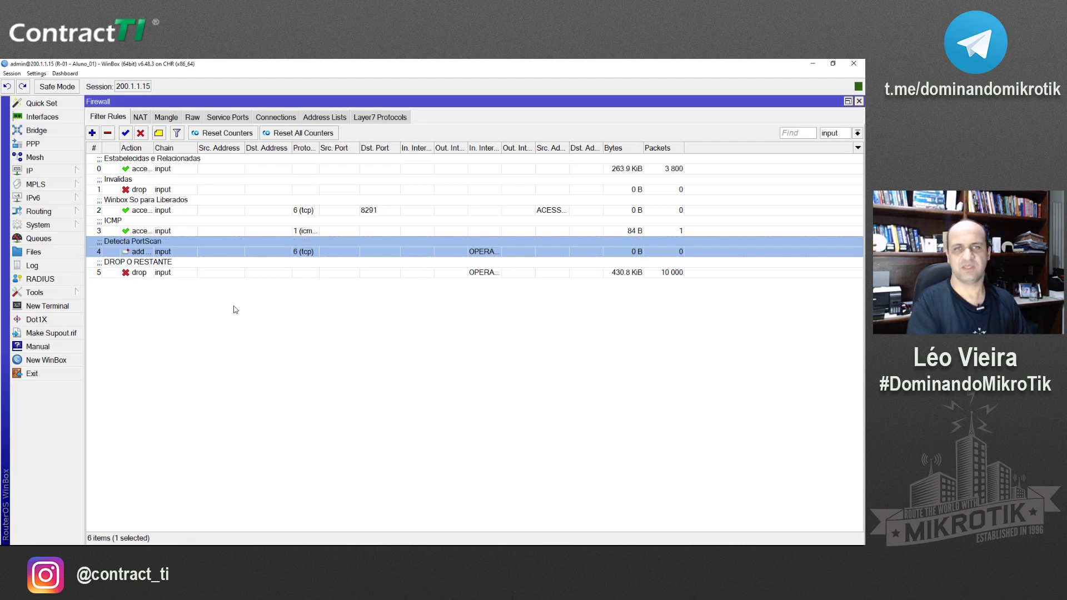
Create a raw prerouting rule that drops traffic whose source address list is PORTSCAN, and save it.
{"action": "left_click", "coordinate": [197, 120]}
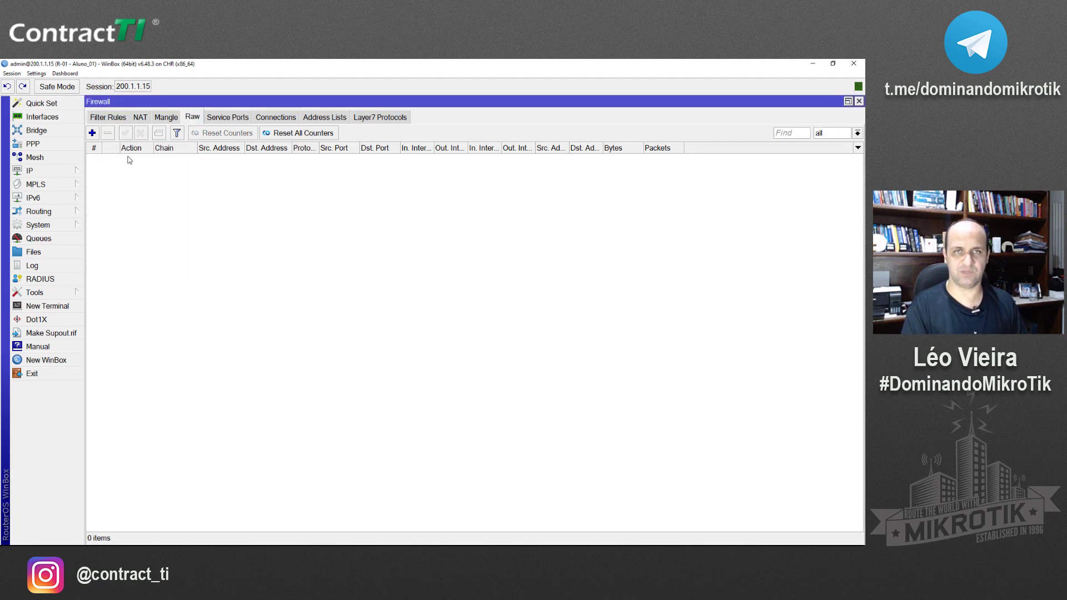
{"action": "left_click", "coordinate": [92, 132]}
{"action": "left_click", "coordinate": [262, 128]}
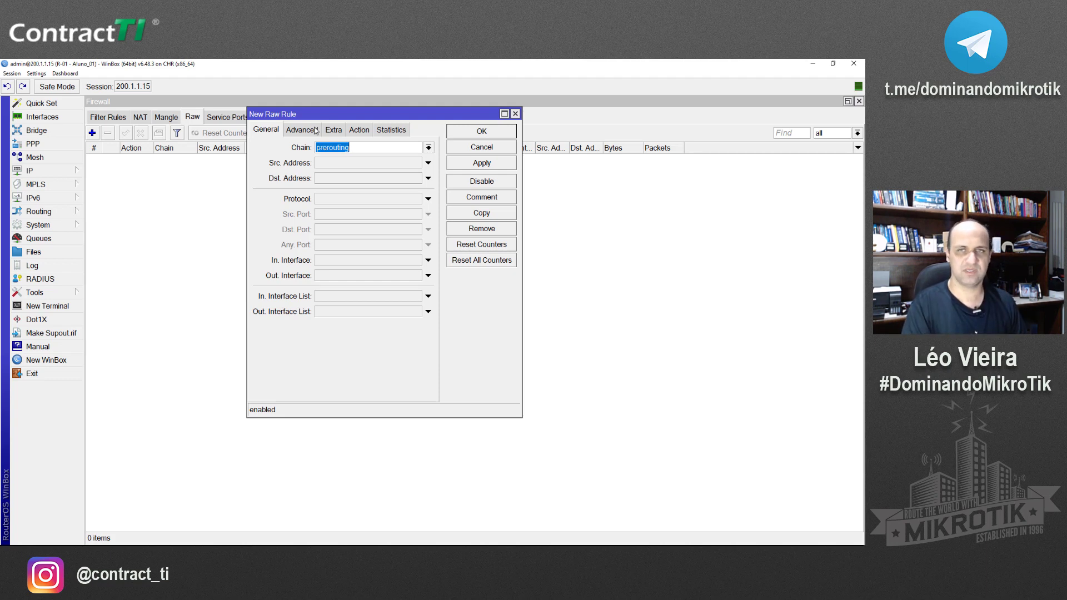
{"action": "left_click", "coordinate": [302, 129]}
{"action": "left_click", "coordinate": [431, 148]}
{"action": "left_click", "coordinate": [376, 165]}
{"action": "left_click", "coordinate": [359, 129]}
{"action": "left_click", "coordinate": [362, 148]}
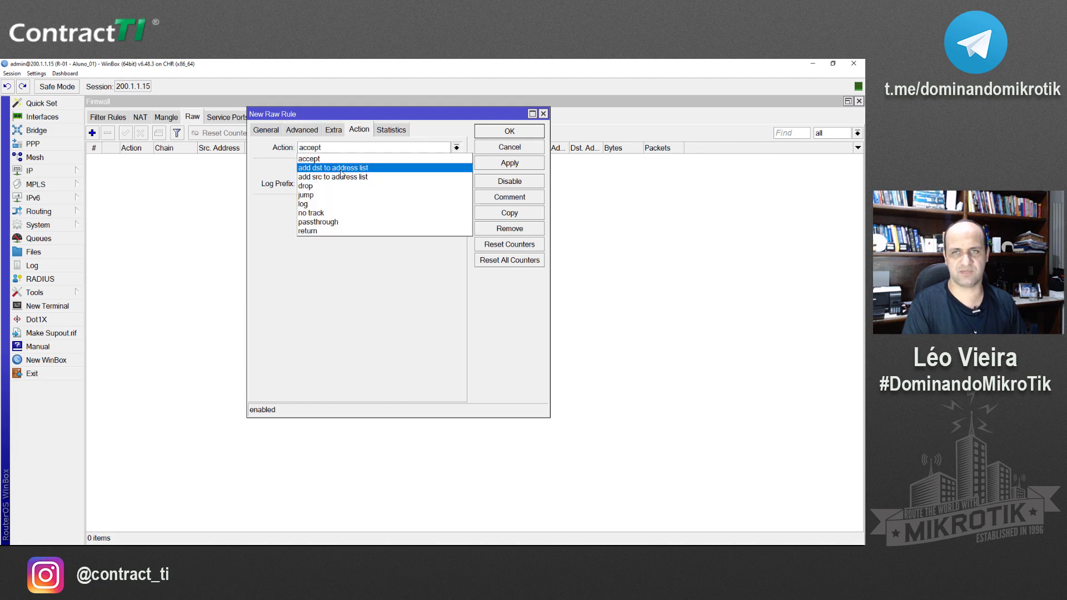
{"action": "left_click", "coordinate": [333, 185]}
{"action": "key", "text": "Return"}
{"action": "left_click", "coordinate": [195, 162]}
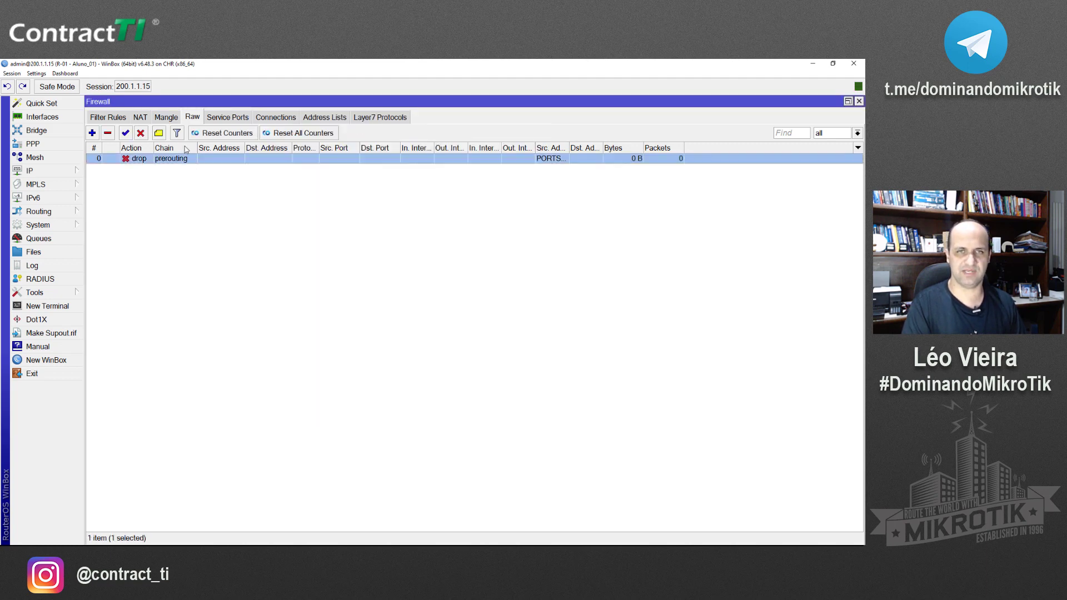
Comment the raw drop rule "Bloqueio PortScan".
{"action": "left_click", "coordinate": [158, 132]}
{"action": "type", "text": "Blo"}
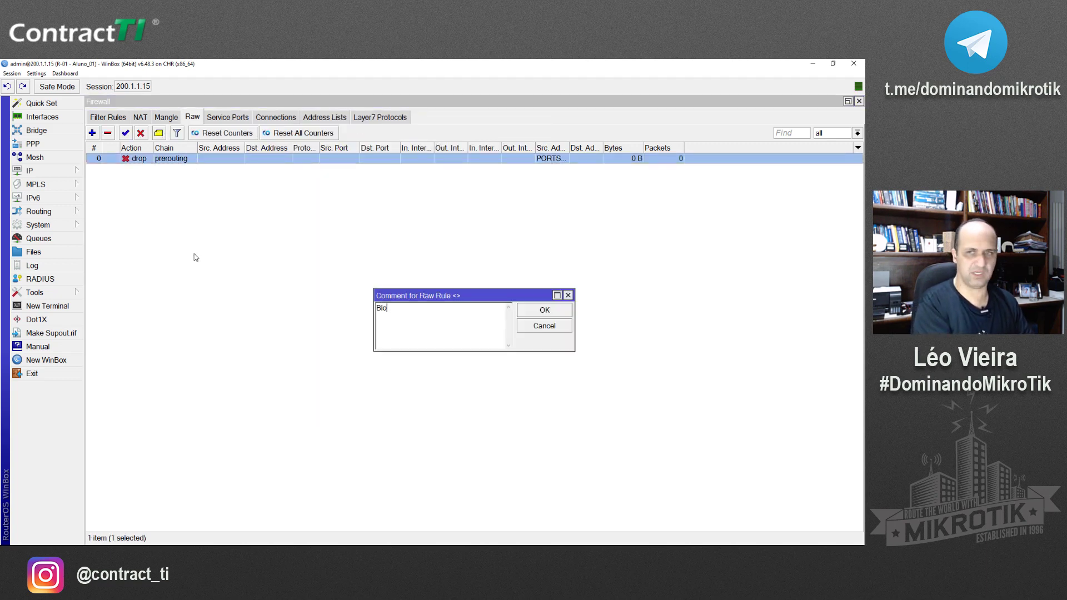
{"action": "type", "text": "queio Po"}
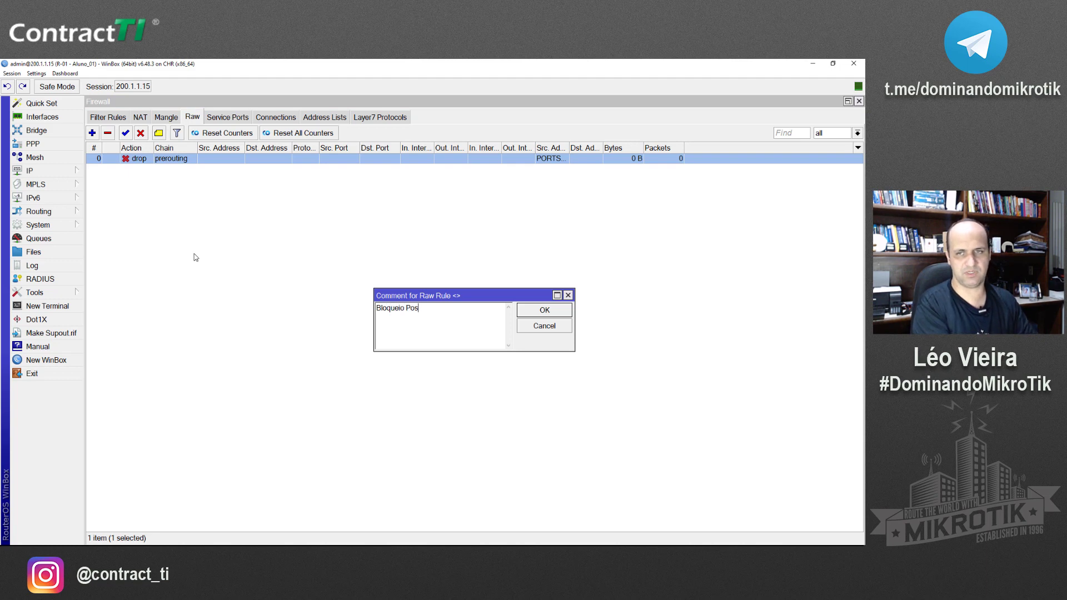
{"action": "type", "text": "rtScan"}
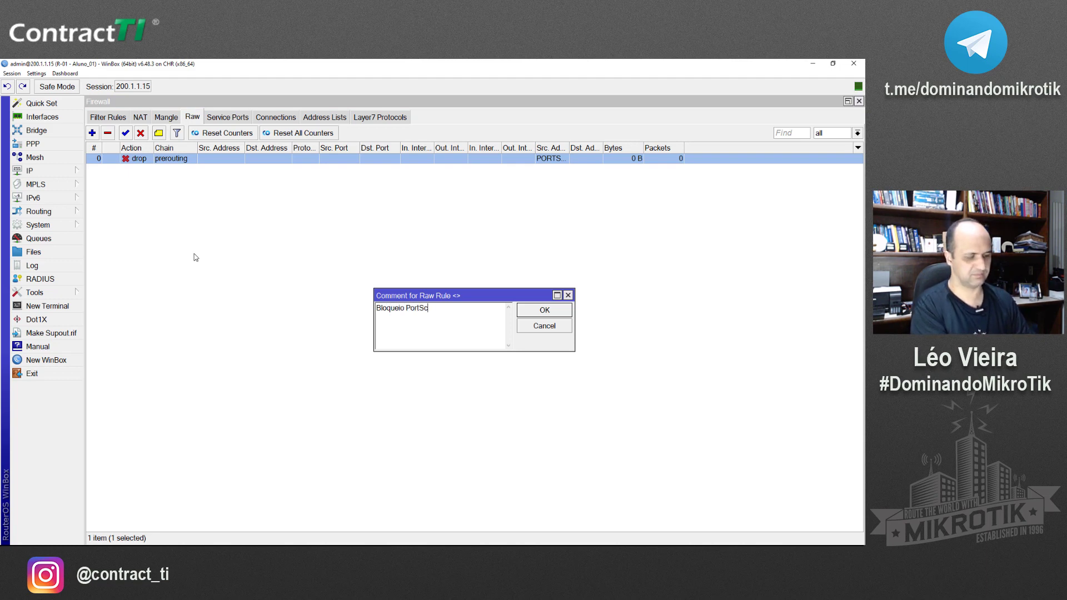
{"action": "key", "text": "Return"}
Return to the Linux terminal, clear it and rerun nmap -sS 200.1.1.15 to test the port scan protection.
{"action": "left_click", "coordinate": [121, 117]}
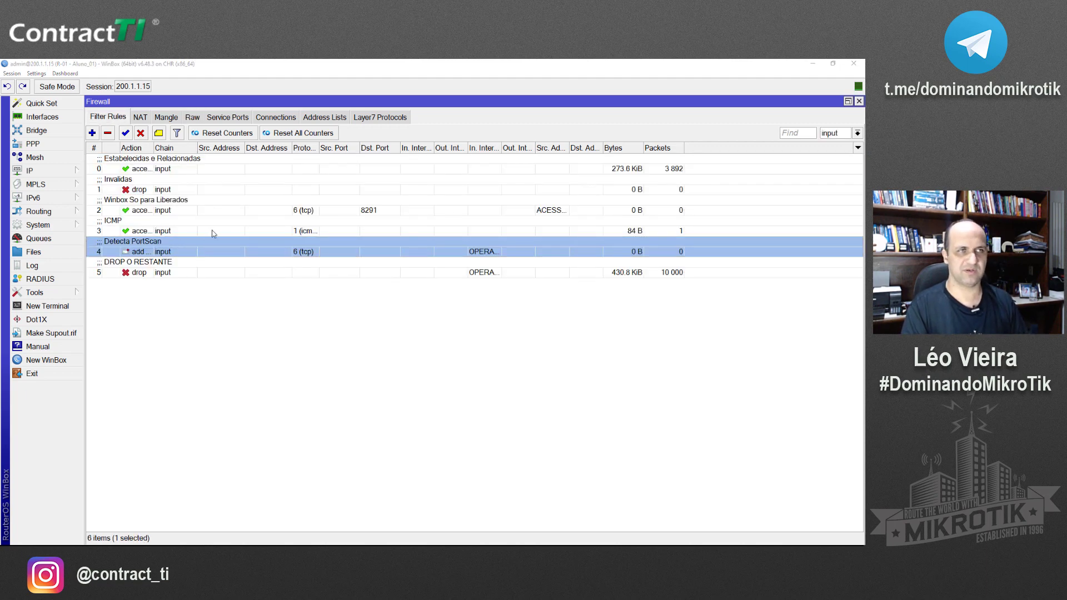
{"action": "key", "text": "alt+Tab"}
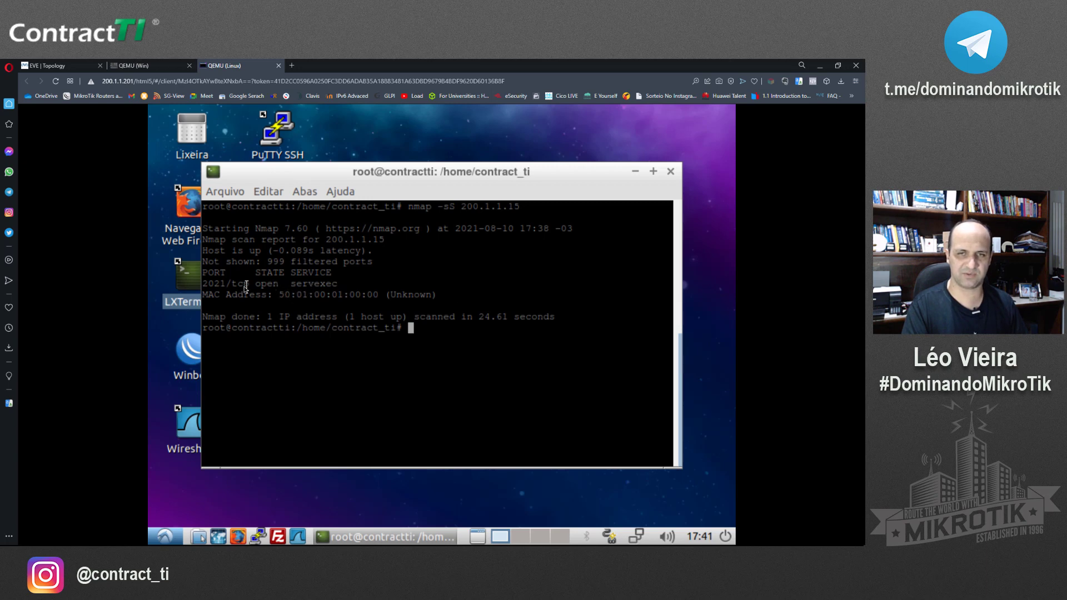
{"action": "left_click_drag", "start_coordinate": [230, 289], "coordinate": [204, 284]}
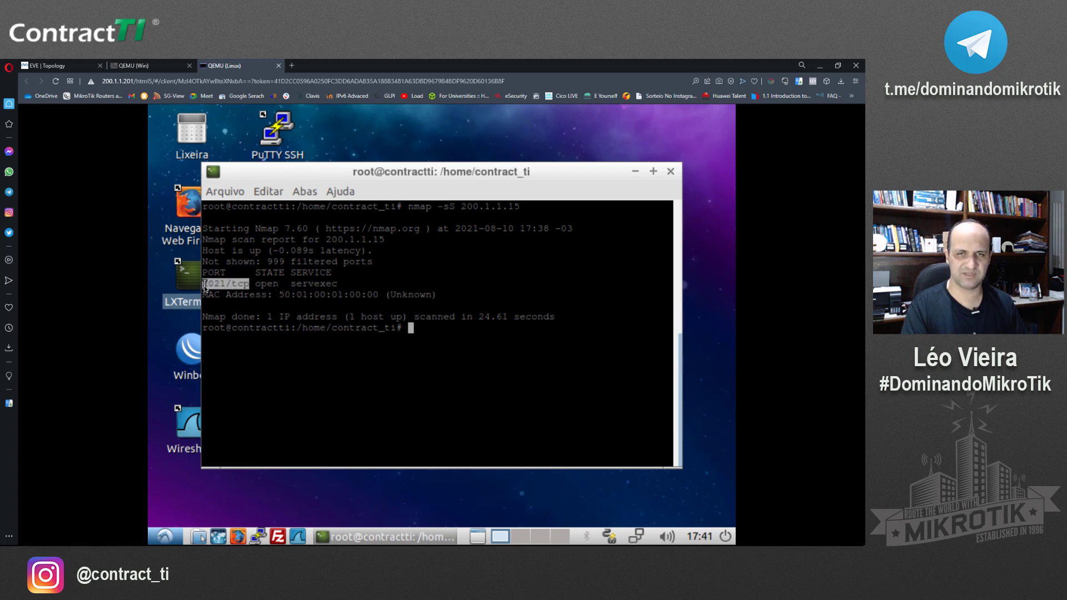
{"action": "left_click_drag", "start_coordinate": [302, 284], "coordinate": [268, 285]}
{"action": "left_click", "coordinate": [305, 295]}
{"action": "key", "text": "Up"}
{"action": "key", "text": "Up"}
{"action": "key", "text": "Return"}
{"action": "key", "text": "Up"}
{"action": "key", "text": "Up"}
{"action": "key", "text": "Return"}
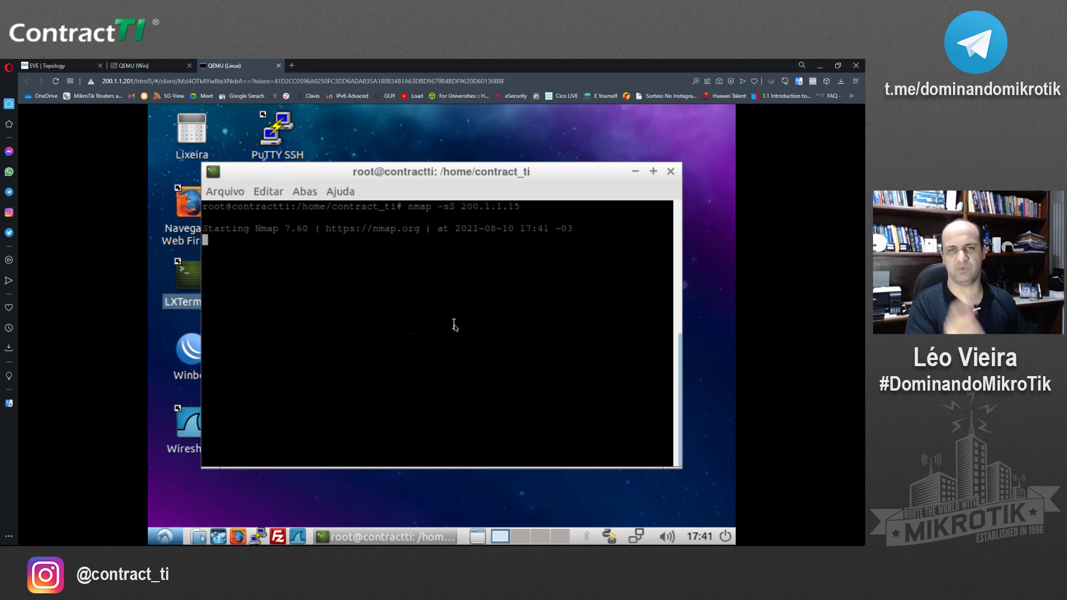
Switch to WinBox and check the PORTSCAN address list entry, the raw drop rule's counters and the input filter rules.
{"action": "key", "text": "alt+Tab"}
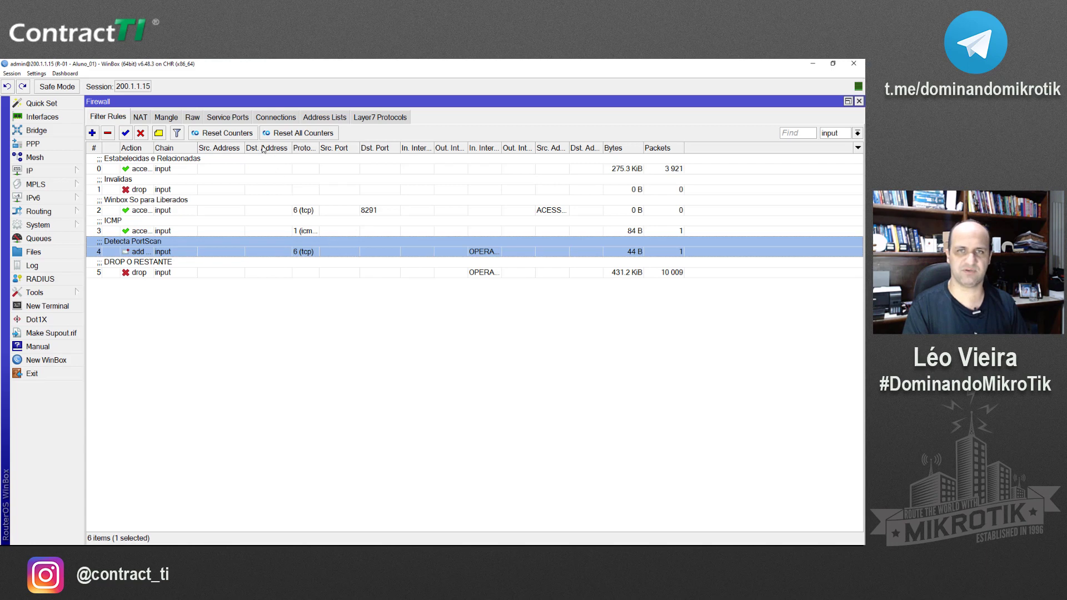
{"action": "left_click", "coordinate": [324, 117]}
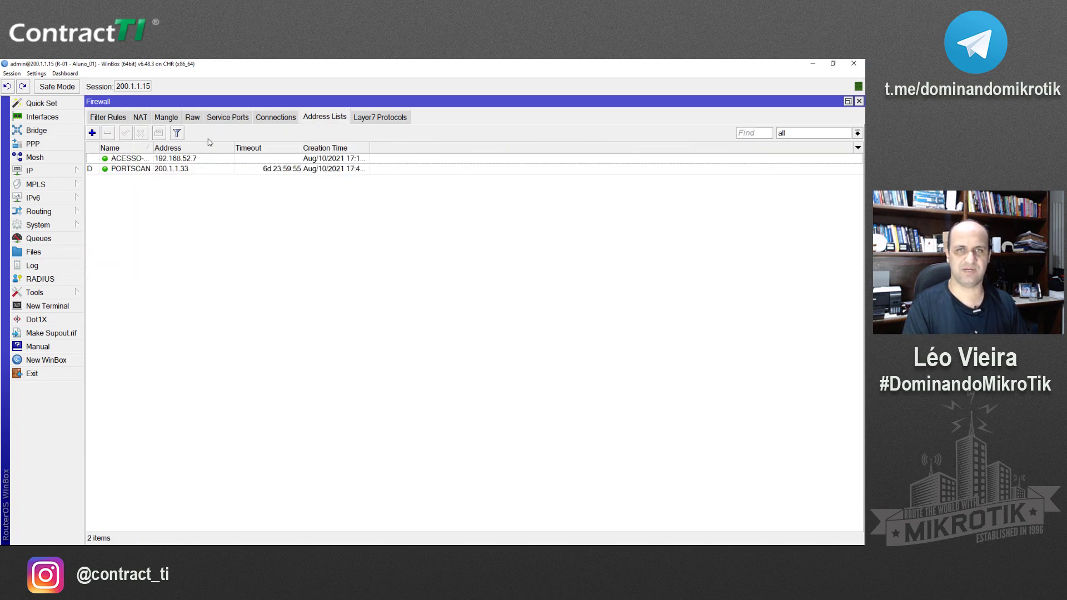
{"action": "left_click", "coordinate": [129, 169]}
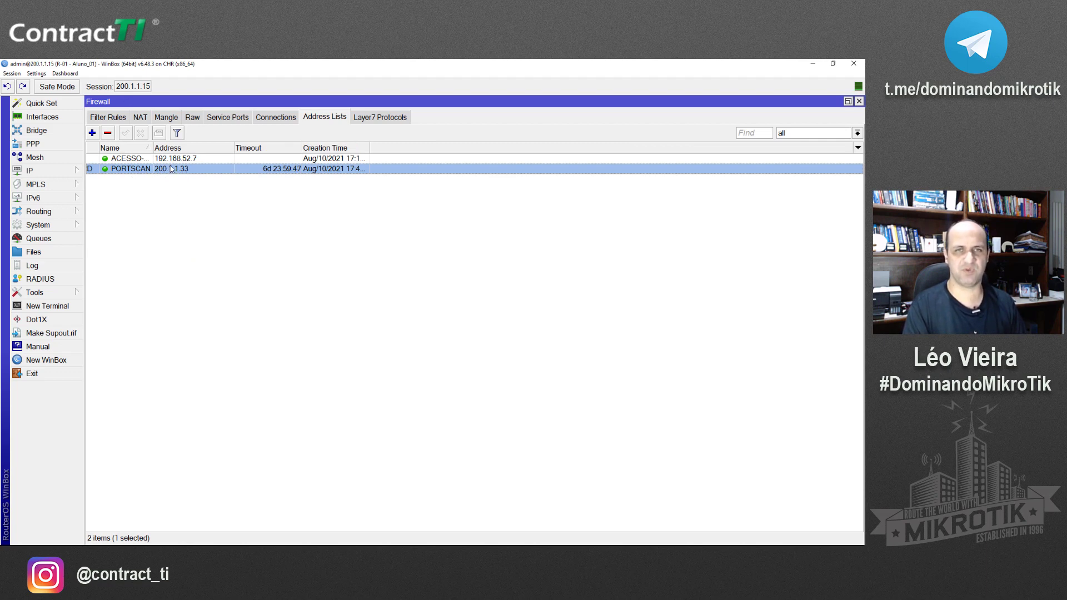
{"action": "left_click", "coordinate": [193, 118]}
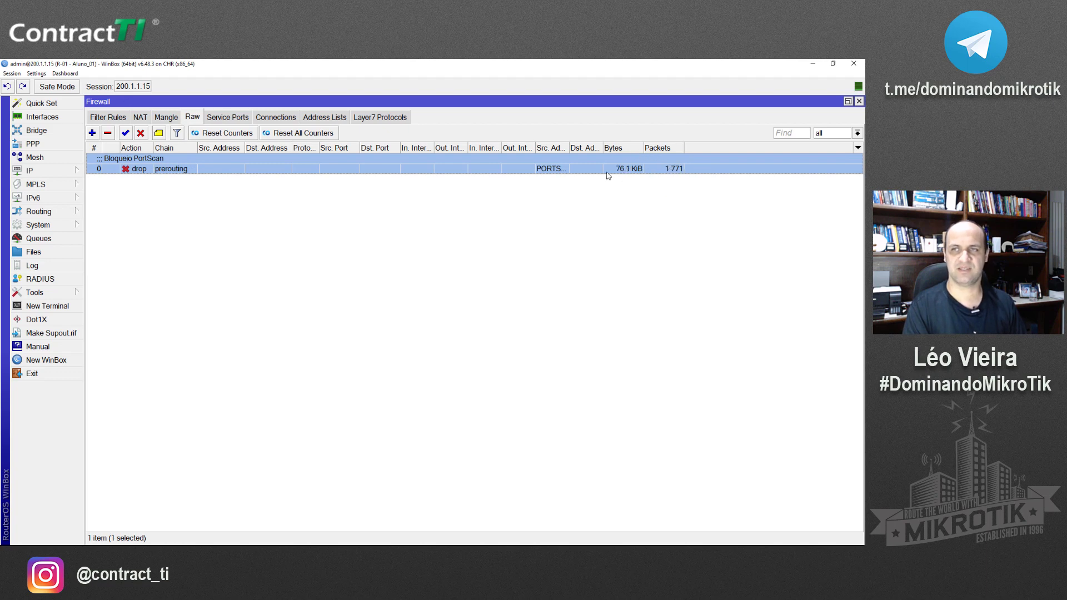
{"action": "left_click", "coordinate": [118, 119]}
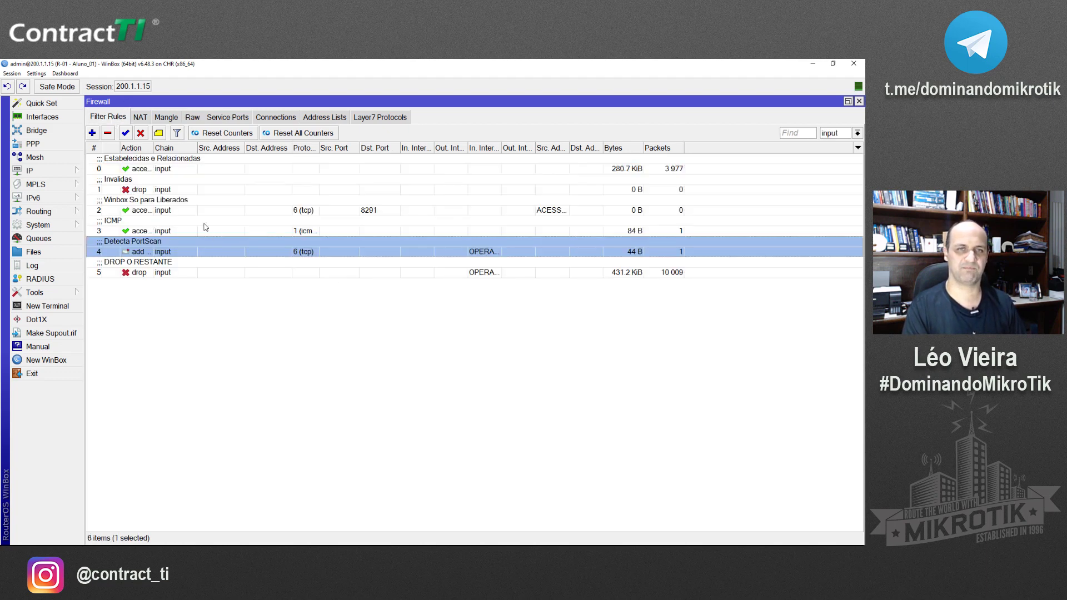
{"action": "left_click", "coordinate": [188, 230]}
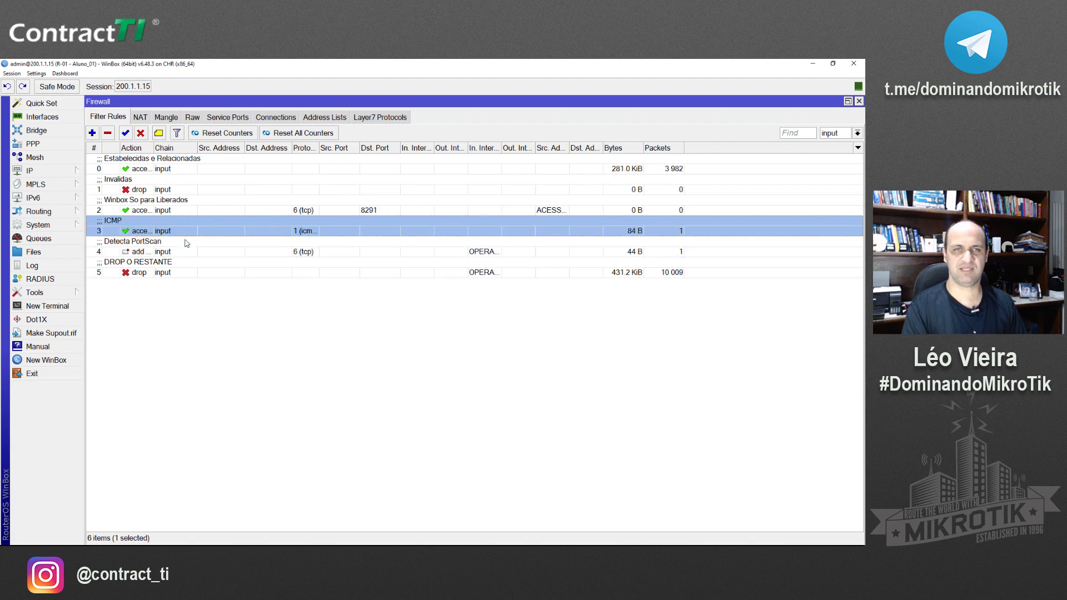
Return to the Linux terminal, clear it and enter nmap --scann-delay 3s 200.1.1.15 without running it.
{"action": "key", "text": "alt+Tab"}
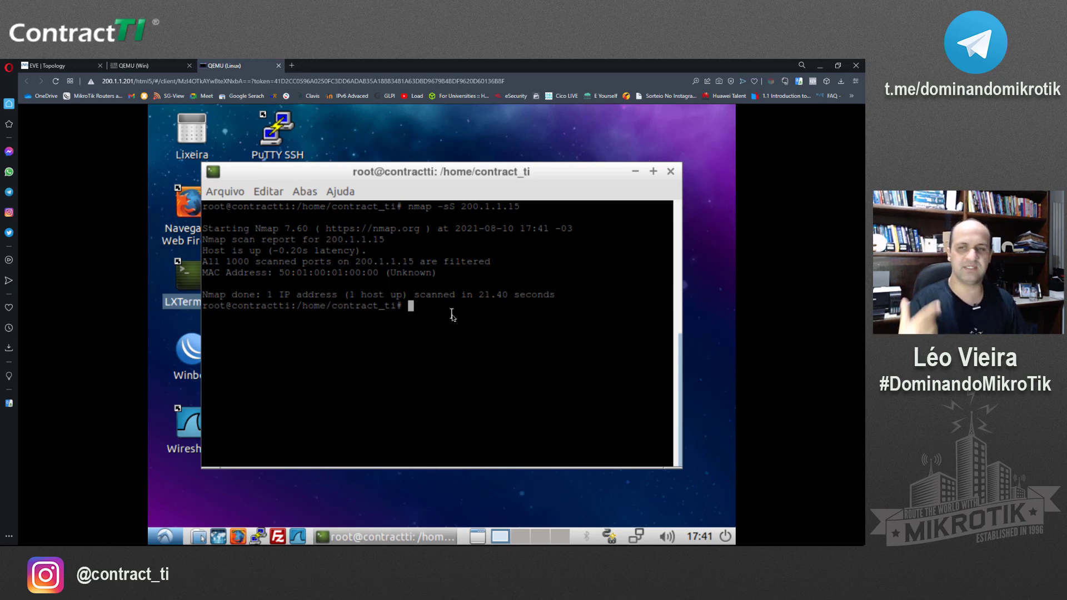
{"action": "type", "text": "clear"}
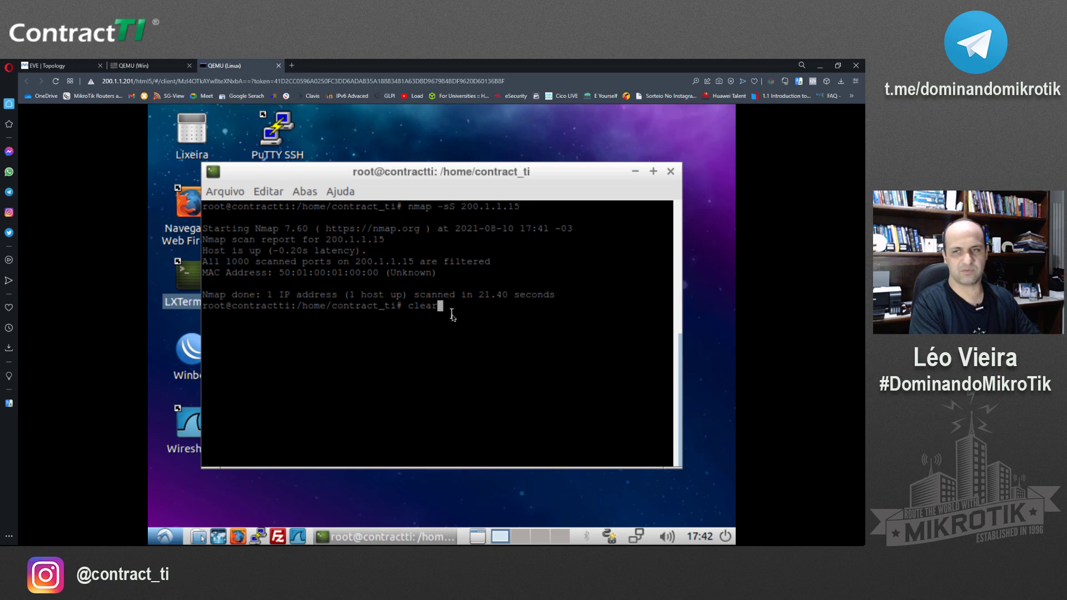
{"action": "key", "text": "Return"}
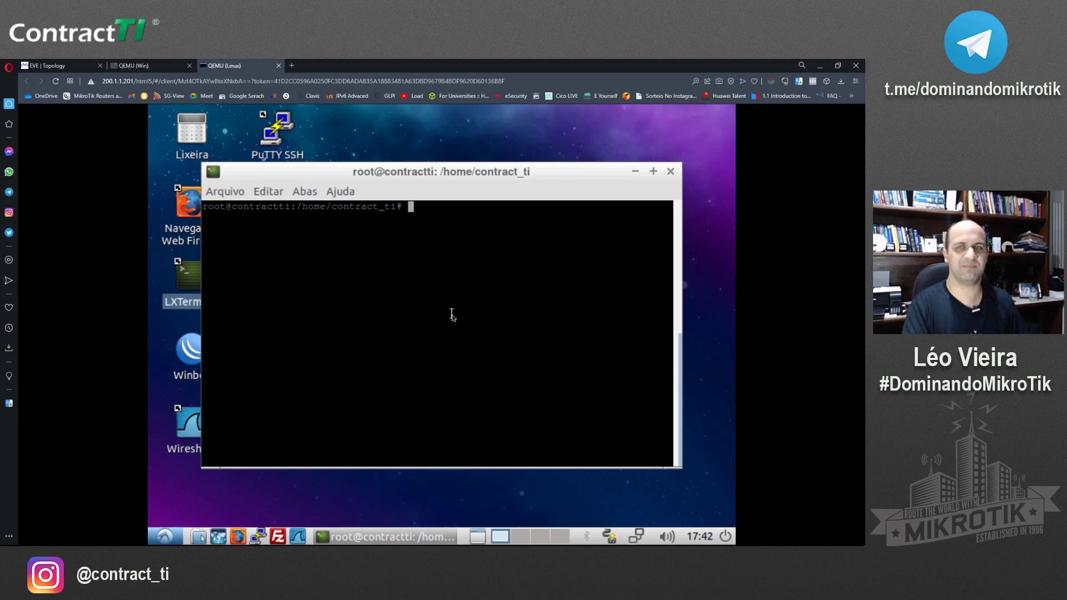
{"action": "type", "text": "nmap -sS 200.1.1.15"}
{"action": "key", "text": "Left"}
{"action": "key", "text": "Left"}
{"action": "key", "text": "Left"}
{"action": "key", "text": "Left"}
{"action": "key", "text": "Left"}
{"action": "key", "text": "Left"}
{"action": "key", "text": "Left"}
{"action": "key", "text": "Left"}
{"action": "key", "text": "Left"}
{"action": "key", "text": "Left"}
{"action": "key", "text": "Left"}
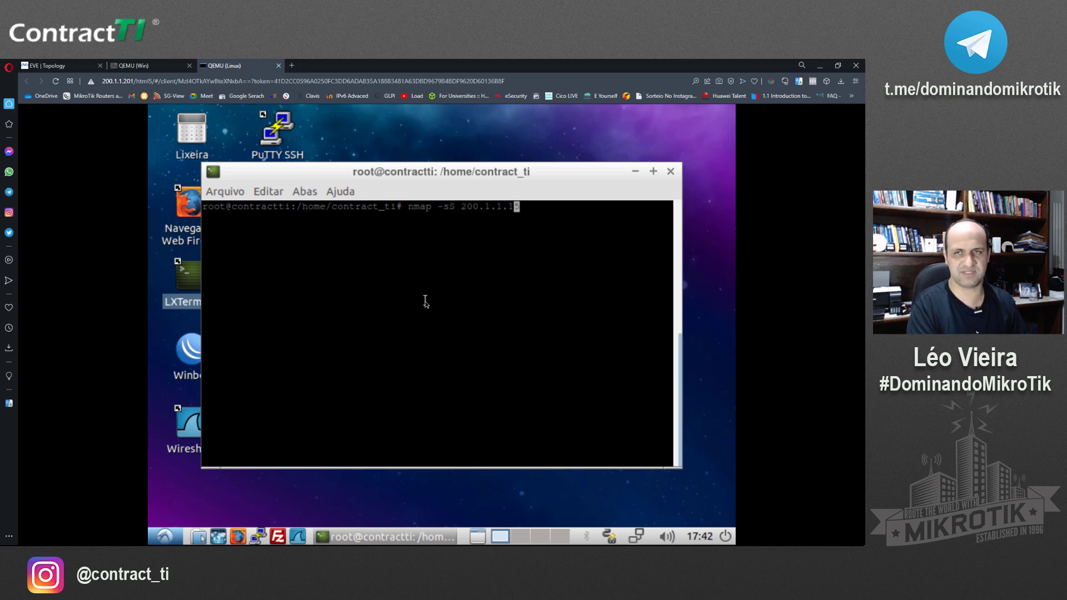
{"action": "key", "text": "BackSpace"}
{"action": "key", "text": "BackSpace"}
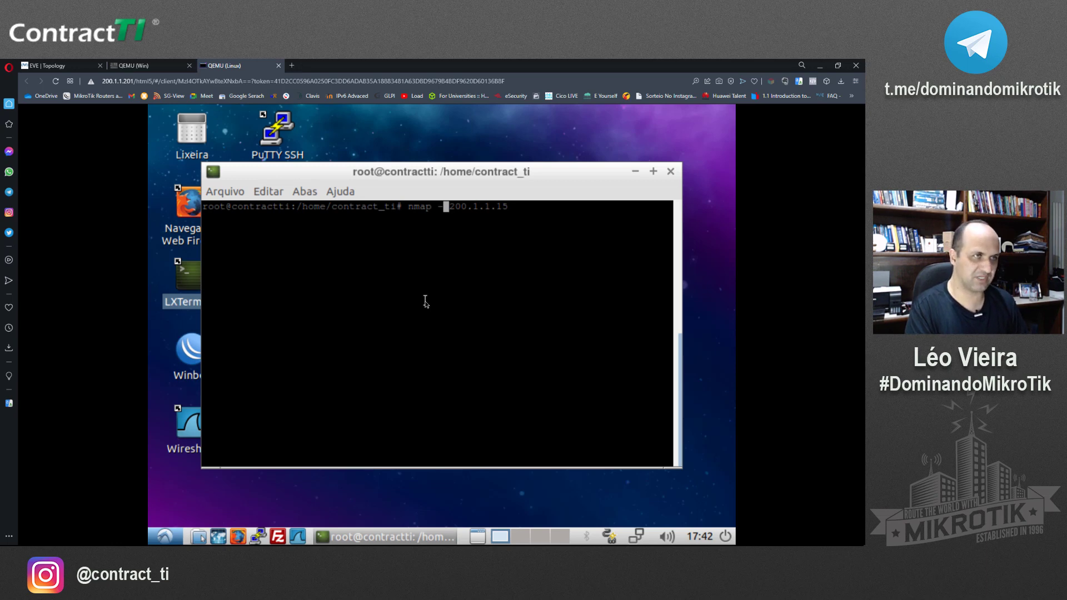
{"action": "type", "text": "-scan"}
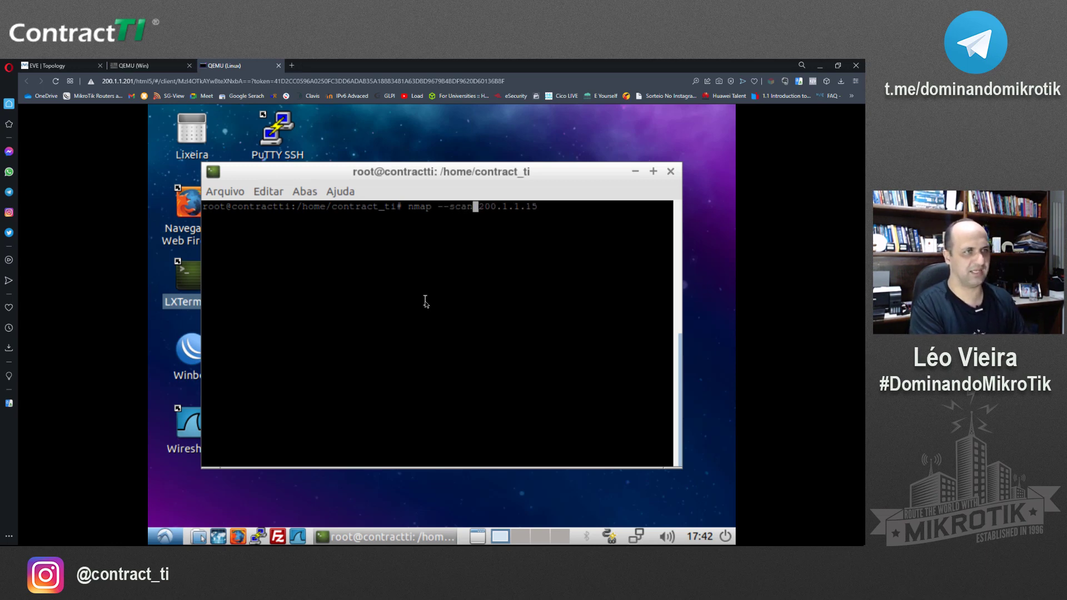
{"action": "type", "text": "n-delay"}
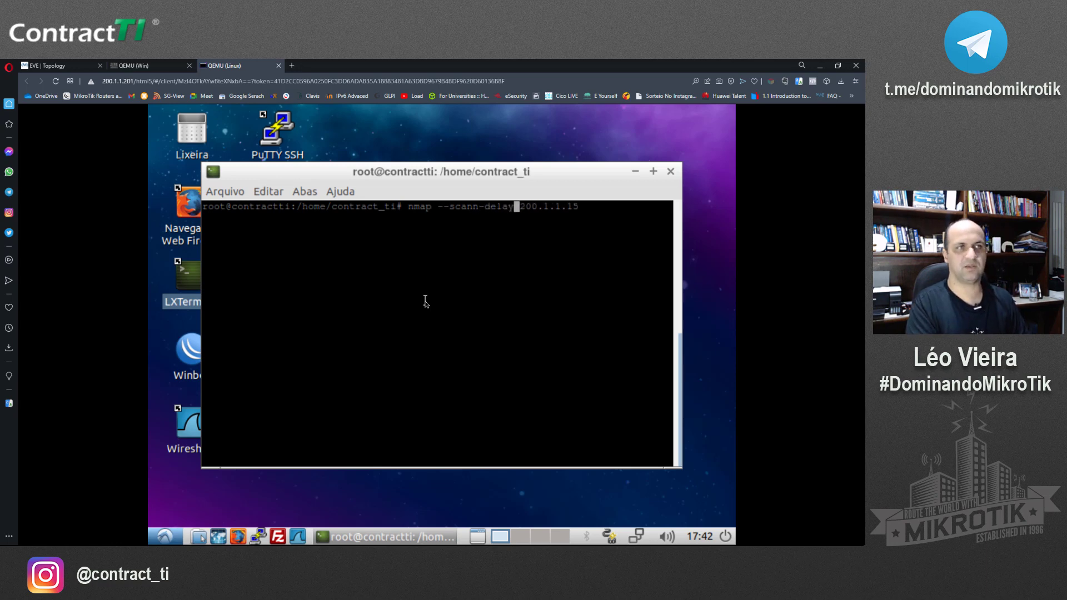
{"action": "type", "text": " 3s"}
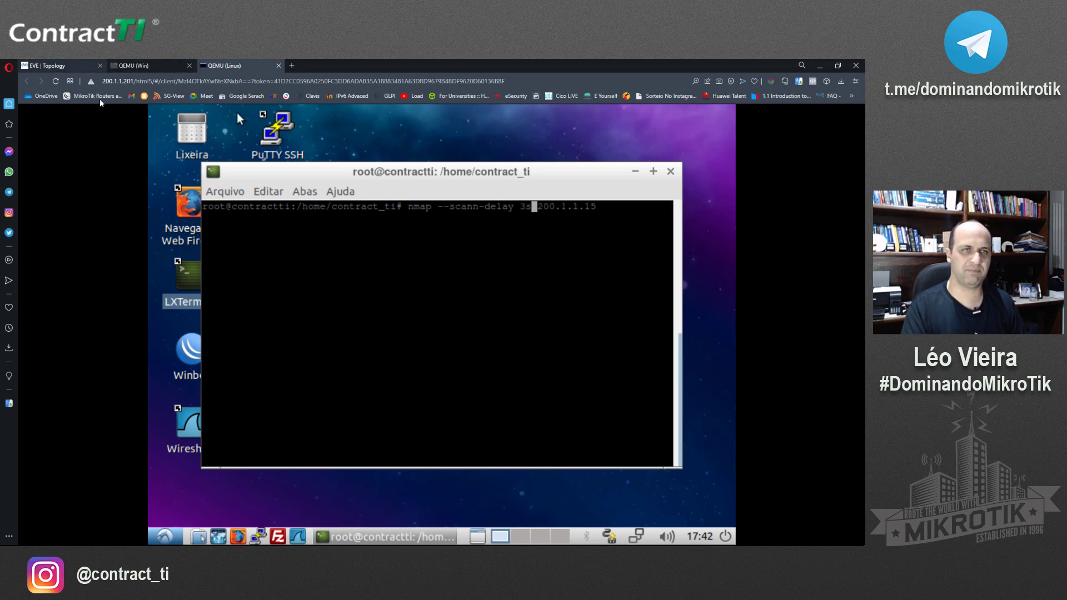
Switch to WinBox and remove the PORTSCAN entry for 200.1.1.33 from the firewall address lists.
{"action": "key", "text": "alt+Tab"}
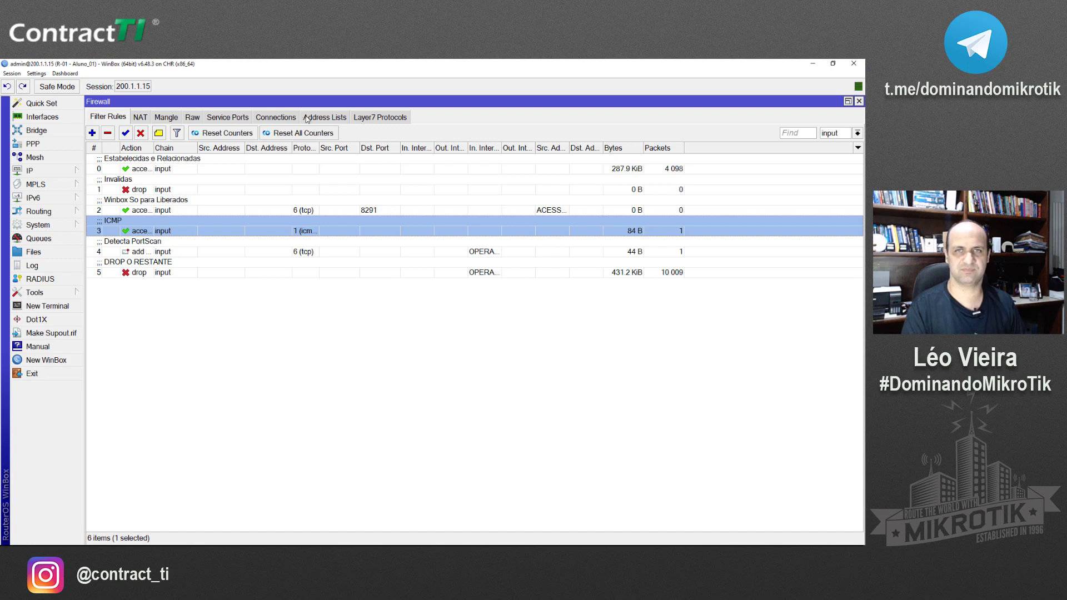
{"action": "left_click", "coordinate": [303, 118]}
{"action": "left_click", "coordinate": [109, 134]}
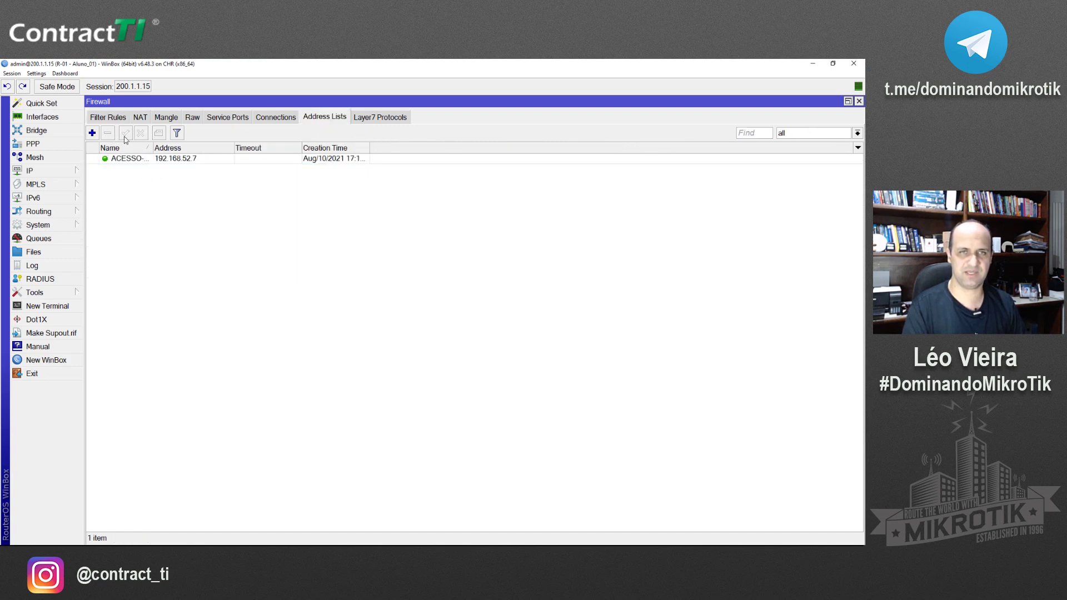
Reset the counters of the Detecta PortScan filter rule and the Bloqueio PortScan raw rule.
{"action": "left_click", "coordinate": [109, 118]}
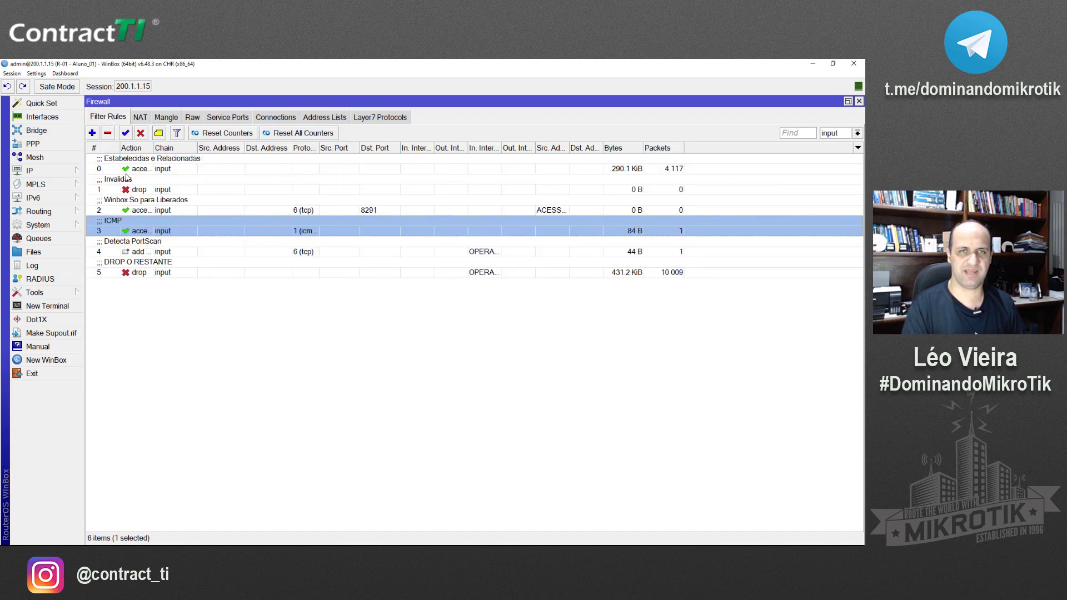
{"action": "left_click", "coordinate": [161, 251]}
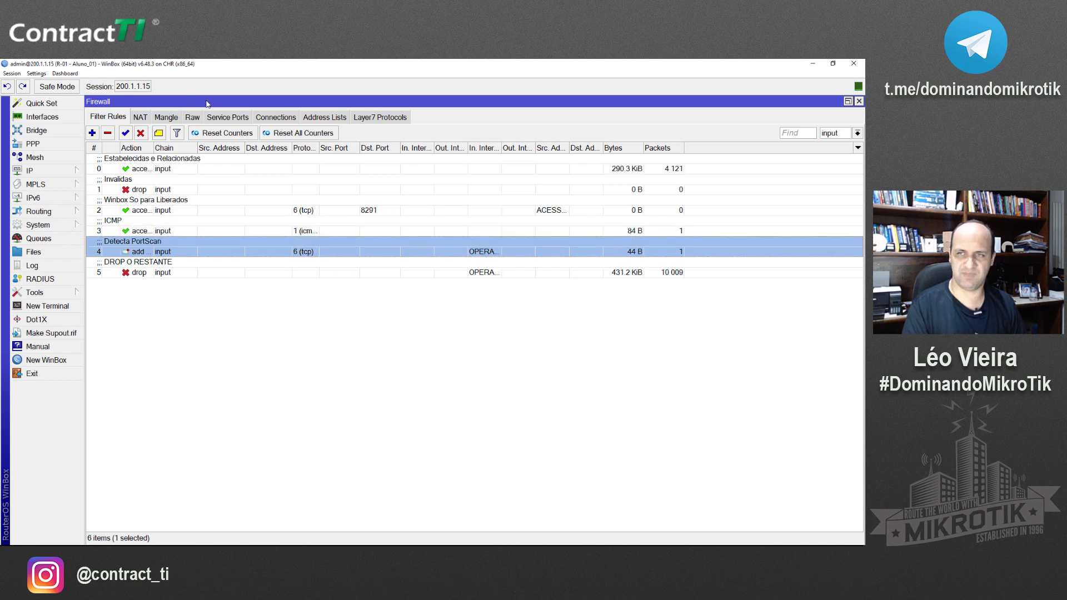
{"action": "left_click", "coordinate": [237, 134]}
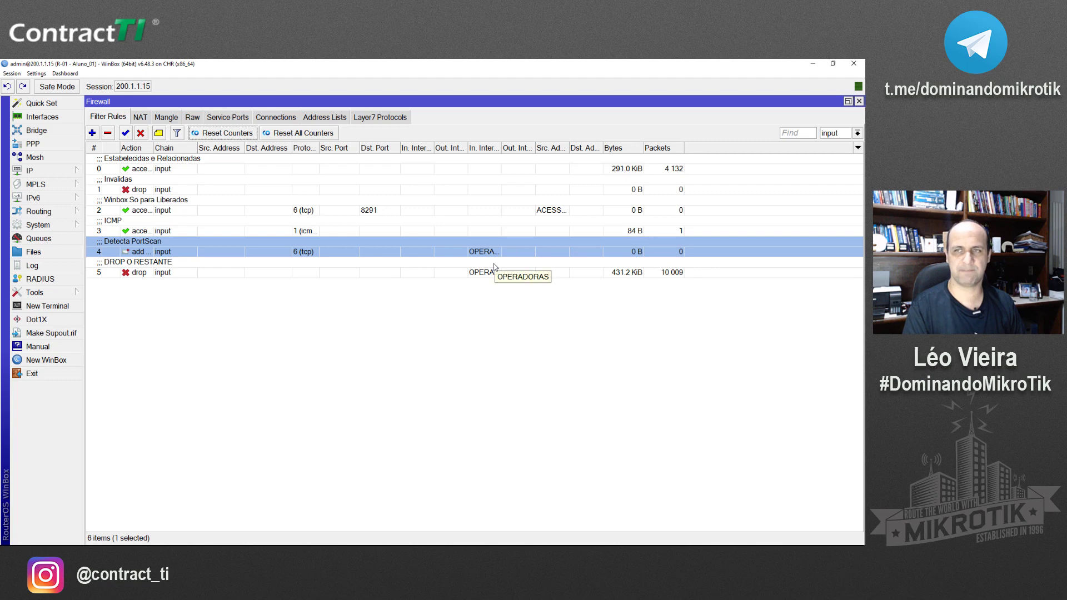
{"action": "left_click", "coordinate": [193, 117]}
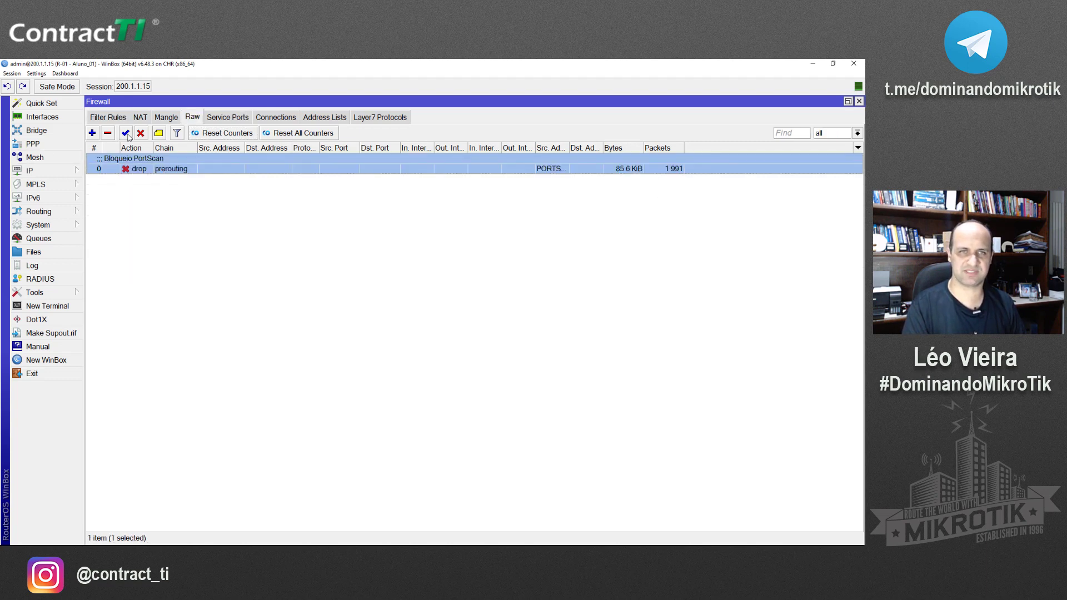
{"action": "left_click", "coordinate": [215, 137]}
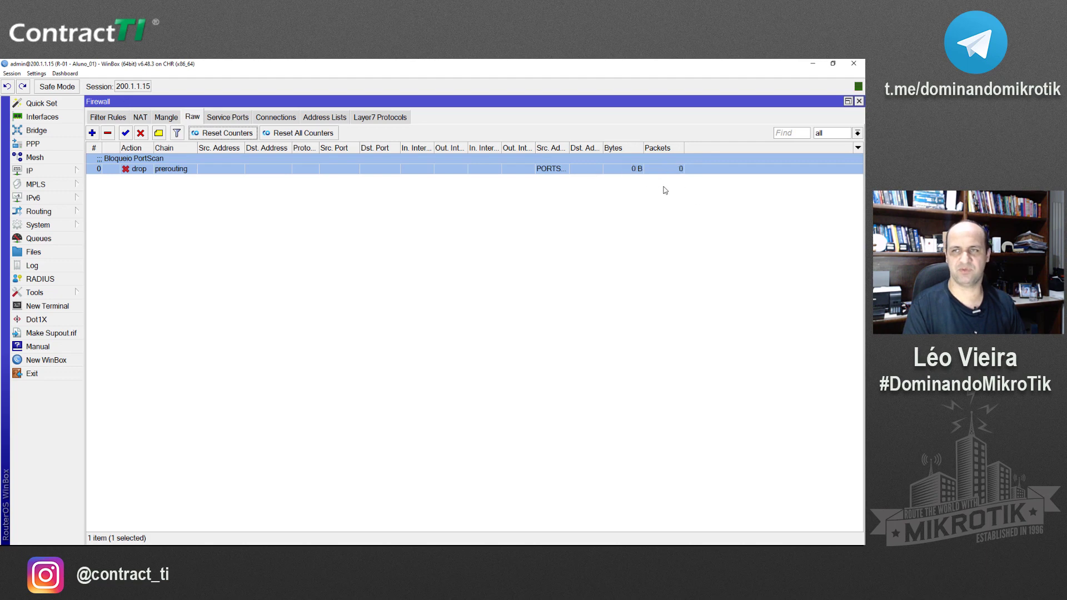
Return to the Linux terminal and try nmap with --scann-delay 3s, placing 200.1.1.15 first after and then before the option.
{"action": "key", "text": "alt+Tab"}
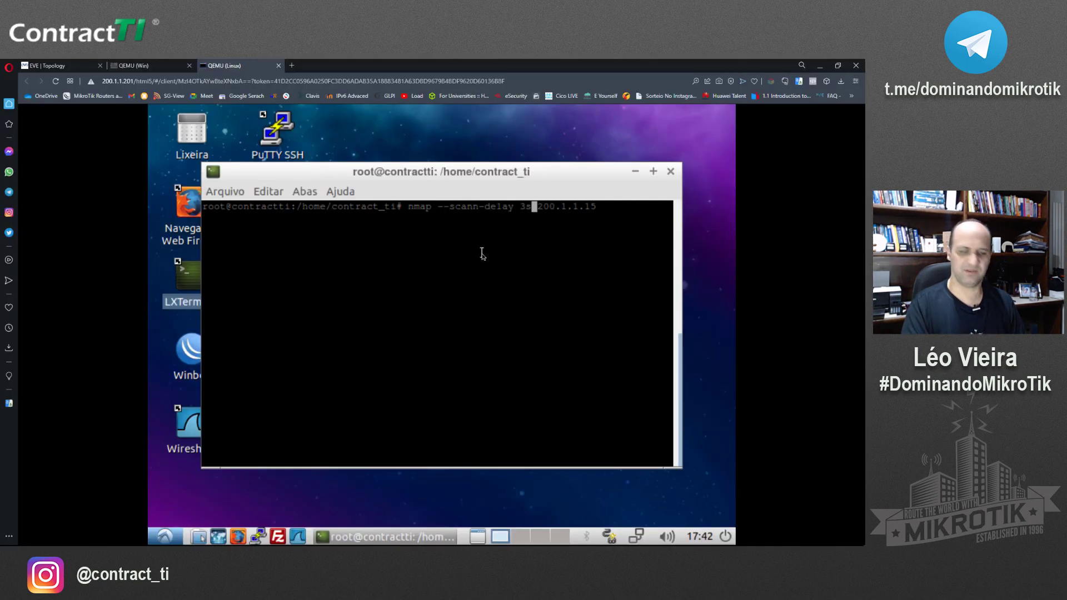
{"action": "key", "text": "Return"}
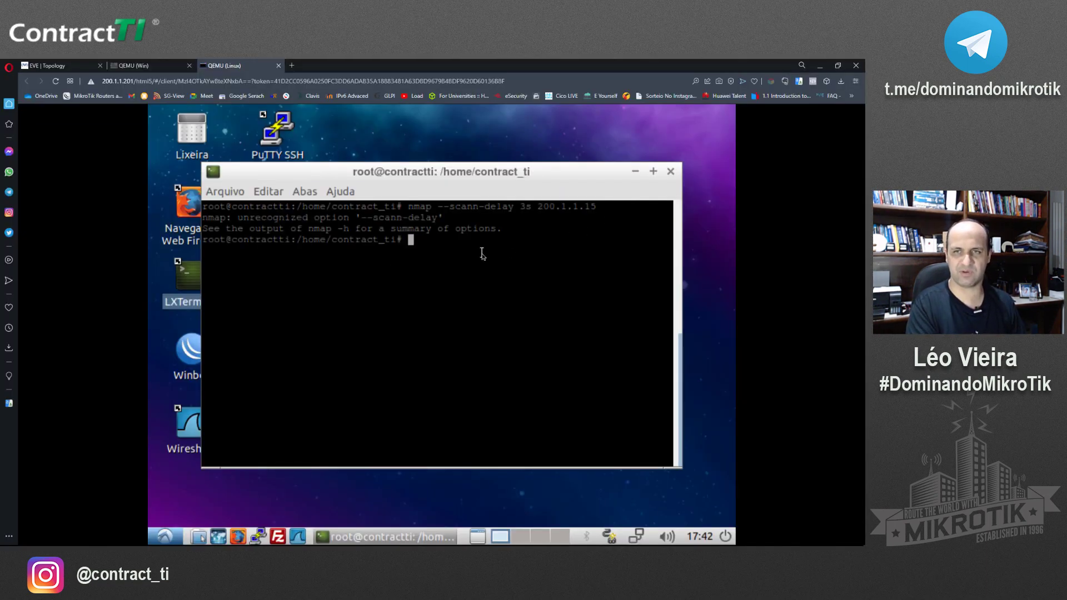
{"action": "key", "text": "Up"}
{"action": "key", "text": "Left"}
{"action": "key", "text": "Left"}
{"action": "key", "text": "Left"}
{"action": "key", "text": "Left"}
{"action": "key", "text": "Left"}
{"action": "key", "text": "Left"}
{"action": "key", "text": "Left"}
{"action": "key", "text": "Left"}
{"action": "key", "text": "Left"}
{"action": "key", "text": "Left"}
{"action": "key", "text": "Left"}
{"action": "key", "text": "Left"}
{"action": "key", "text": "Left"}
{"action": "key", "text": "Left"}
{"action": "key", "text": "Left"}
{"action": "key", "text": "Left"}
{"action": "key", "text": "Left"}
{"action": "key", "text": "Left"}
{"action": "key", "text": "Left"}
{"action": "key", "text": "Left"}
{"action": "key", "text": "Left"}
{"action": "key", "text": "Left"}
{"action": "key", "text": "Left"}
{"action": "key", "text": "Left"}
{"action": "key", "text": "Left"}
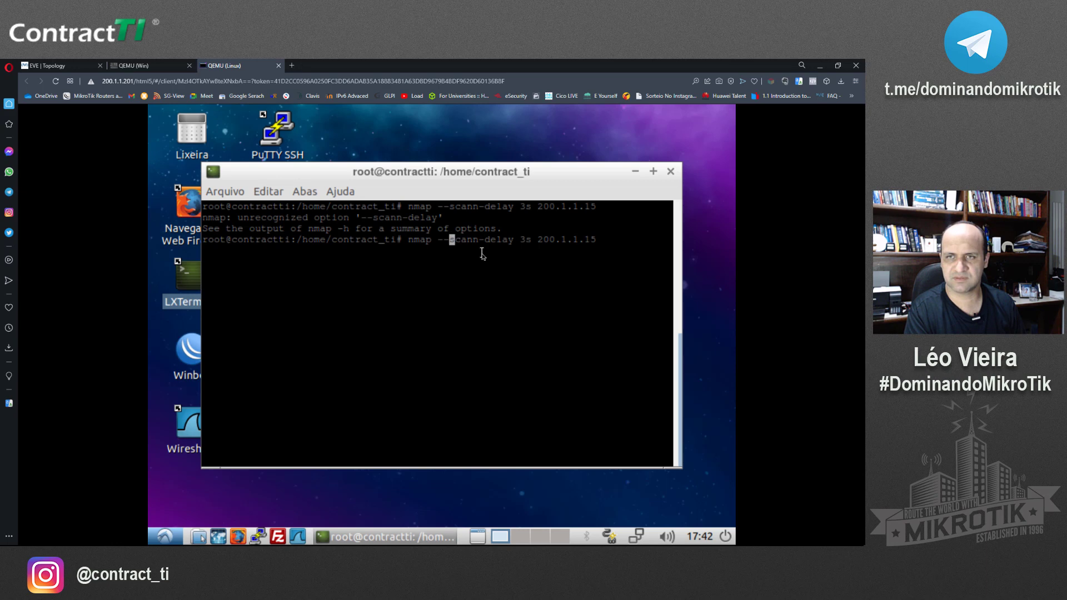
{"action": "key", "text": "Left"}
{"action": "key", "text": "Left"}
{"action": "key", "text": "Left"}
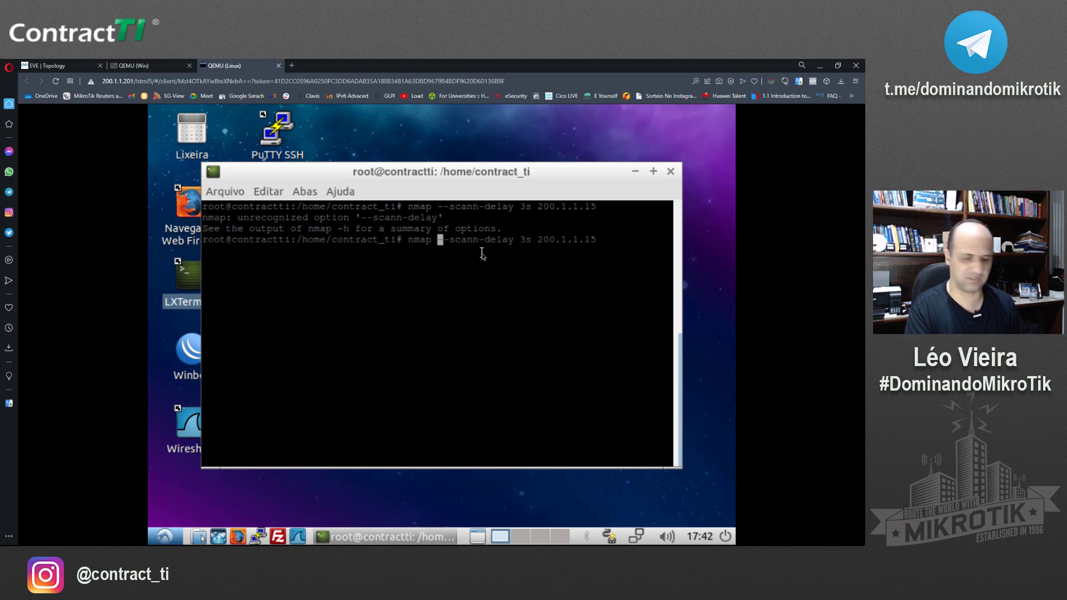
{"action": "type", "text": "200.1.1.15"}
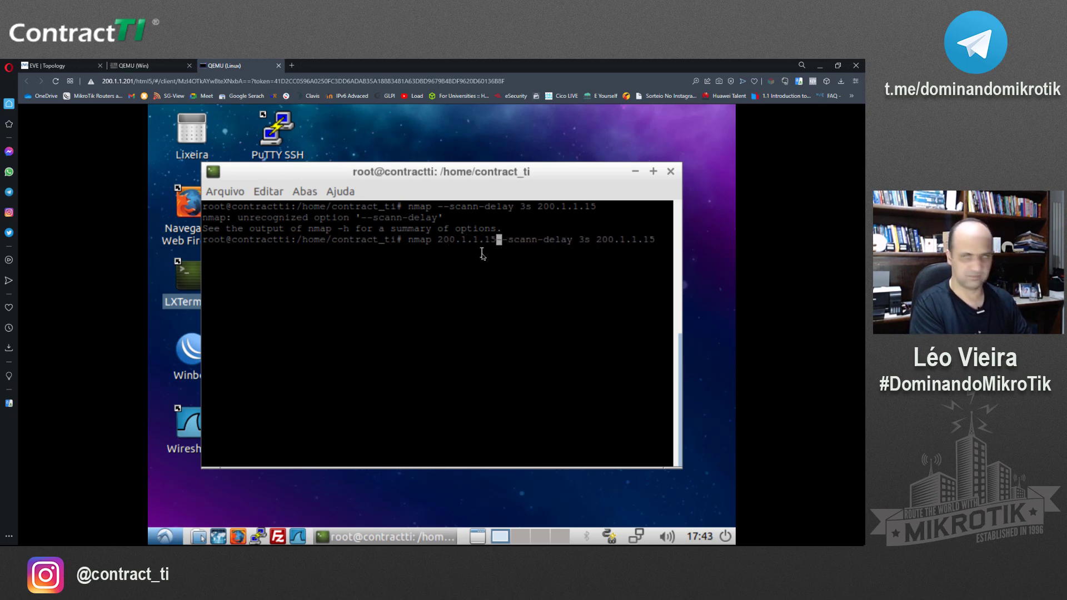
{"action": "key", "text": "End"}
{"action": "key", "text": "BackSpace"}
{"action": "key", "text": "BackSpace"}
{"action": "key", "text": "BackSpace"}
{"action": "key", "text": "BackSpace"}
{"action": "key", "text": "BackSpace"}
{"action": "key", "text": "BackSpace"}
{"action": "key", "text": "BackSpace"}
{"action": "key", "text": "BackSpace"}
{"action": "key", "text": "BackSpace"}
{"action": "key", "text": "BackSpace"}
{"action": "key", "text": "BackSpace"}
{"action": "key", "text": "Return"}
{"action": "key", "text": "Up"}
{"action": "key", "text": "BackSpace"}
{"action": "key", "text": "BackSpace"}
{"action": "key", "text": "BackSpace"}
{"action": "key", "text": "BackSpace"}
{"action": "key", "text": "BackSpace"}
{"action": "key", "text": "BackSpace"}
{"action": "key", "text": "BackSpace"}
{"action": "key", "text": "BackSpace"}
{"action": "key", "text": "BackSpace"}
{"action": "key", "text": "BackSpace"}
{"action": "key", "text": "BackSpace"}
{"action": "key", "text": "BackSpace"}
{"action": "key", "text": "BackSpace"}
{"action": "key", "text": "BackSpace"}
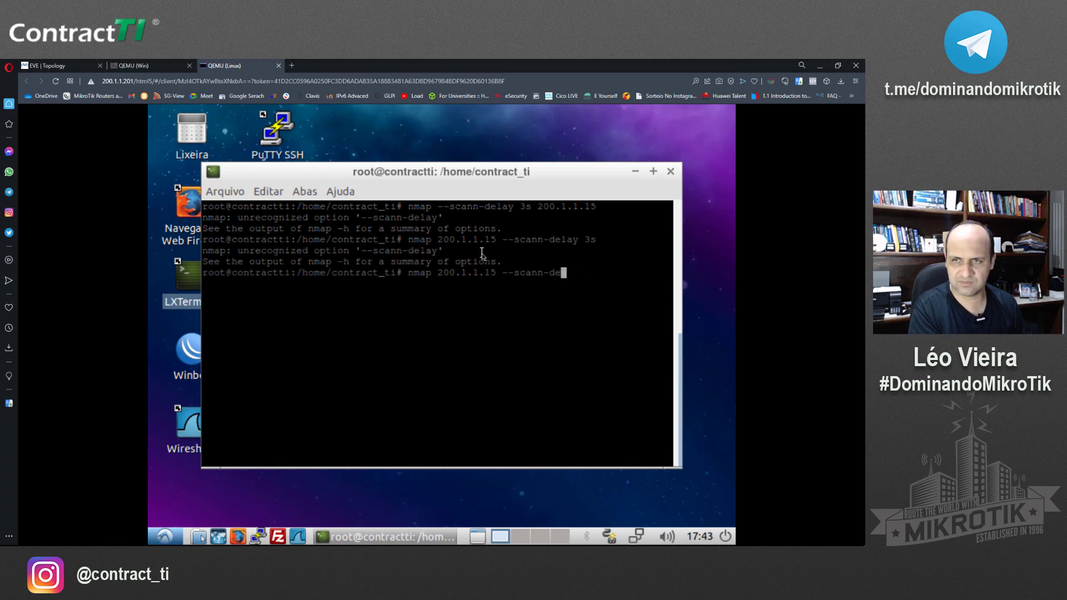
{"action": "type", "text": "s"}
Recall the first nmap command, correct the option to --scan-delay and run nmap --scan-delay 3s 200.1.1.15.
{"action": "key", "text": "Up"}
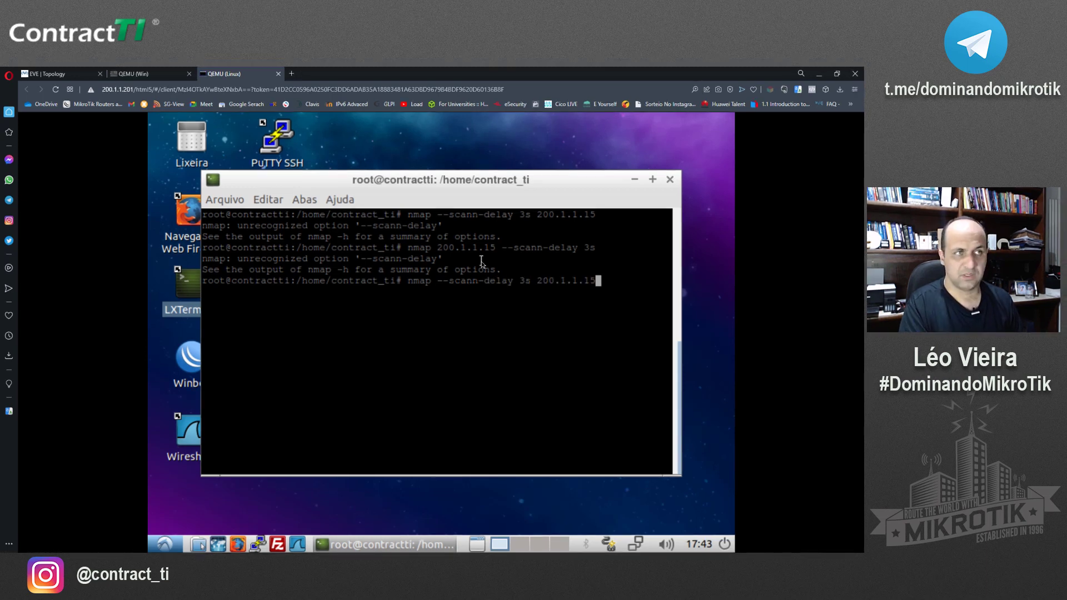
{"action": "key", "text": "Left"}
{"action": "key", "text": "Left"}
{"action": "key", "text": "Left"}
{"action": "key", "text": "Left"}
{"action": "key", "text": "Left"}
{"action": "key", "text": "Left"}
{"action": "key", "text": "Left"}
{"action": "key", "text": "Left"}
{"action": "key", "text": "Left"}
{"action": "key", "text": "Left"}
{"action": "key", "text": "Left"}
{"action": "key", "text": "Left"}
{"action": "key", "text": "Left"}
{"action": "key", "text": "Left"}
{"action": "key", "text": "Left"}
{"action": "key", "text": "Left"}
{"action": "key", "text": "Left"}
{"action": "key", "text": "Left"}
{"action": "key", "text": "Left"}
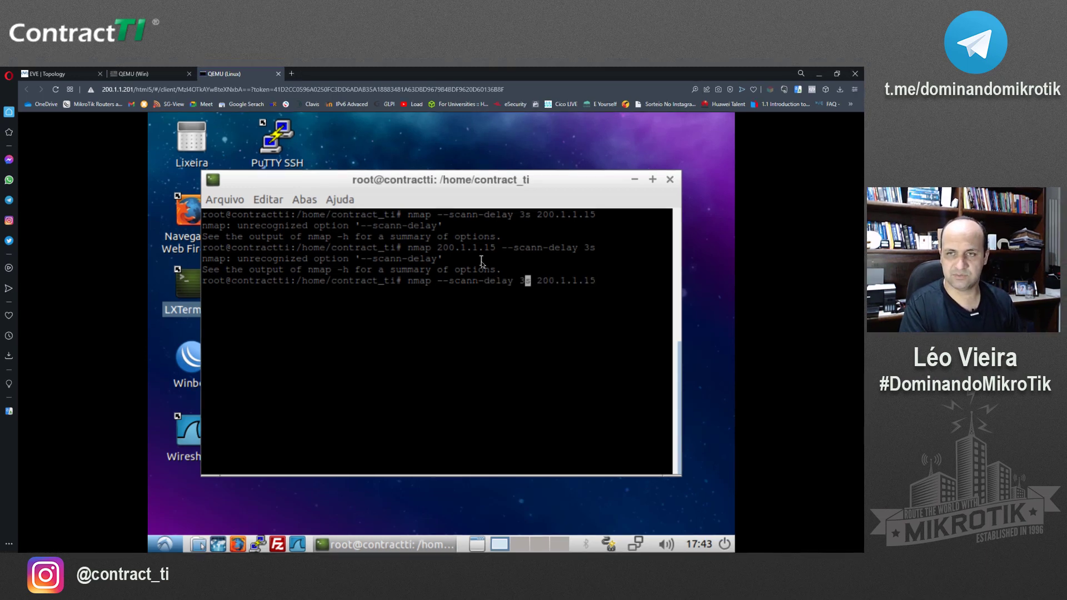
{"action": "key", "text": "BackSpace"}
{"action": "key", "text": "Return"}
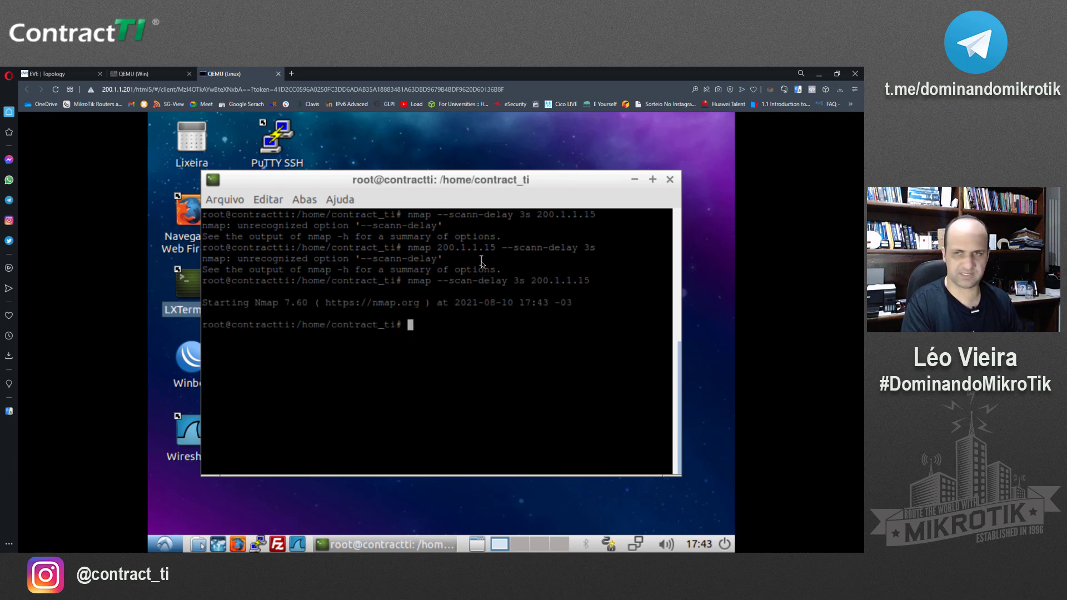
Clear the terminal and rerun nmap --scan-delay 3s 200.1.1.15.
{"action": "type", "text": "clear"}
{"action": "key", "text": "Return"}
{"action": "key", "text": "Up"}
{"action": "key", "text": "Up"}
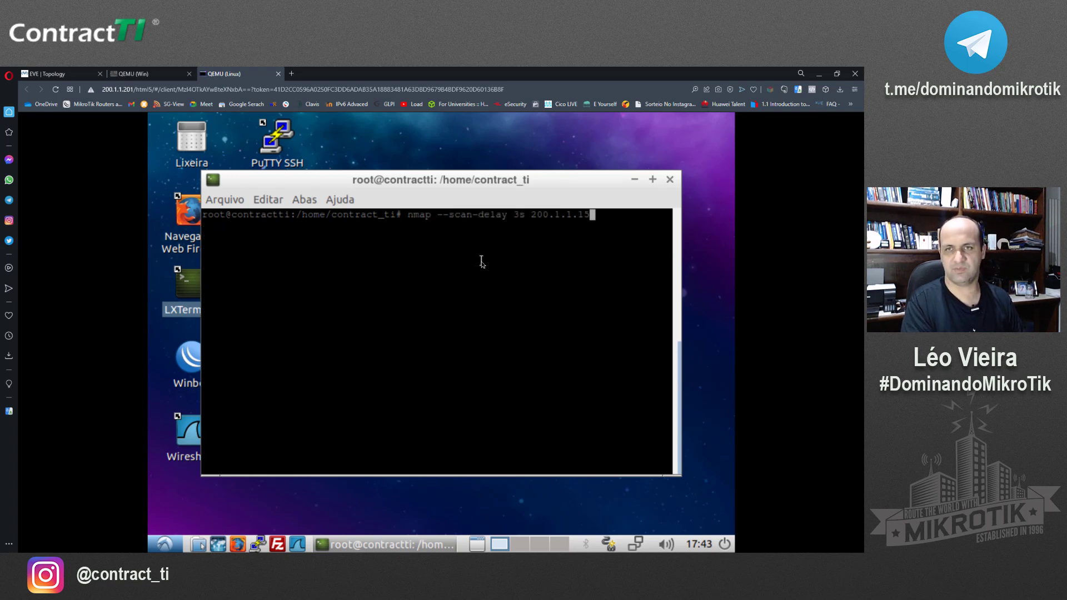
{"action": "key", "text": "Return"}
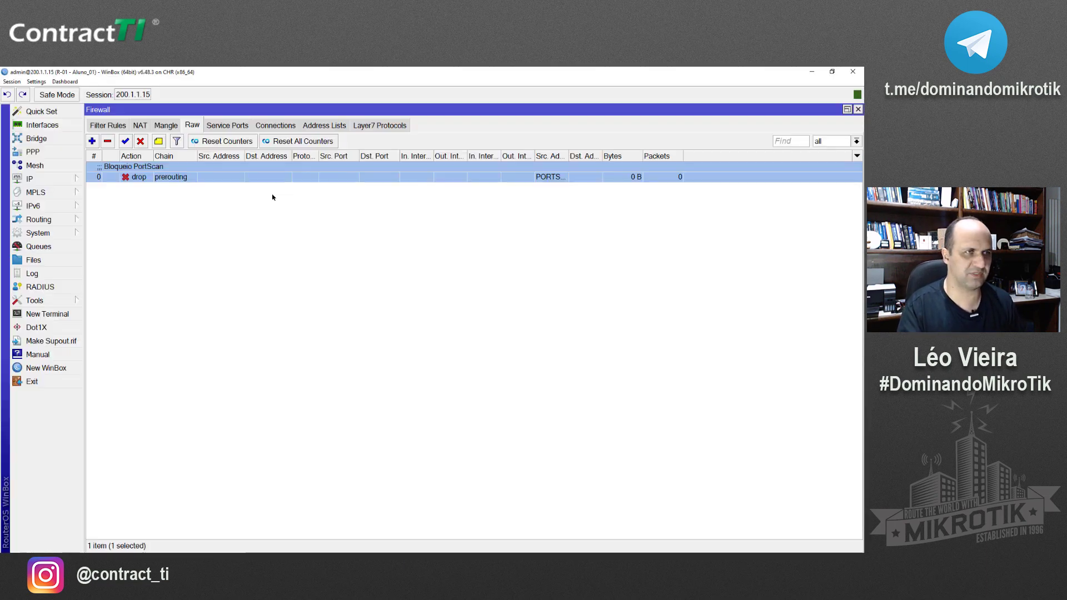
Switch to WinBox and check whether the firewall address lists contain a PORTSCAN entry from the delayed scan.
{"action": "key", "text": "alt+Tab"}
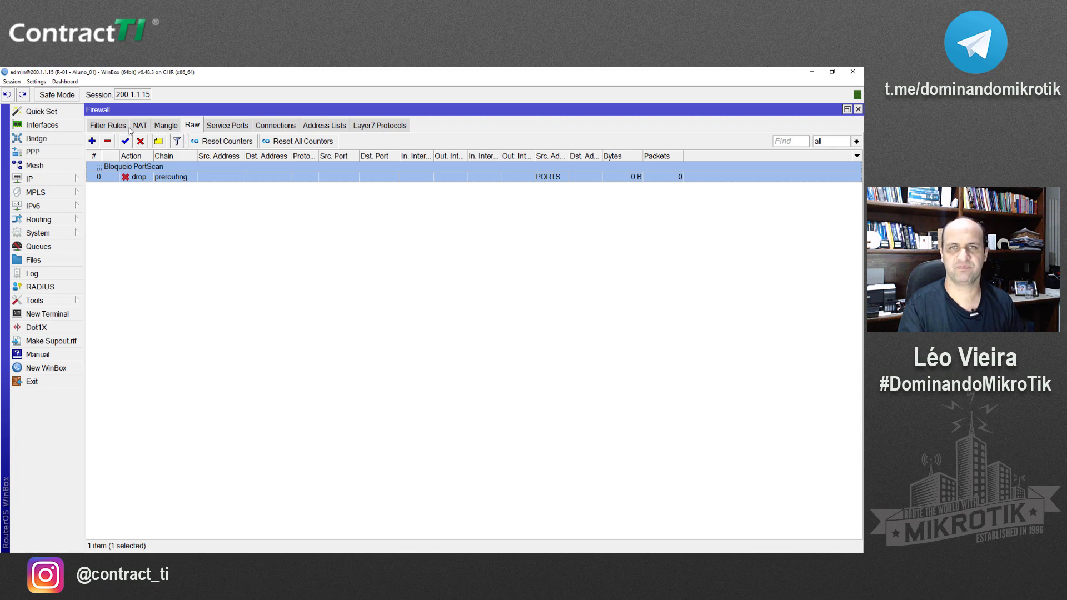
{"action": "left_click", "coordinate": [271, 126]}
{"action": "left_click", "coordinate": [311, 128]}
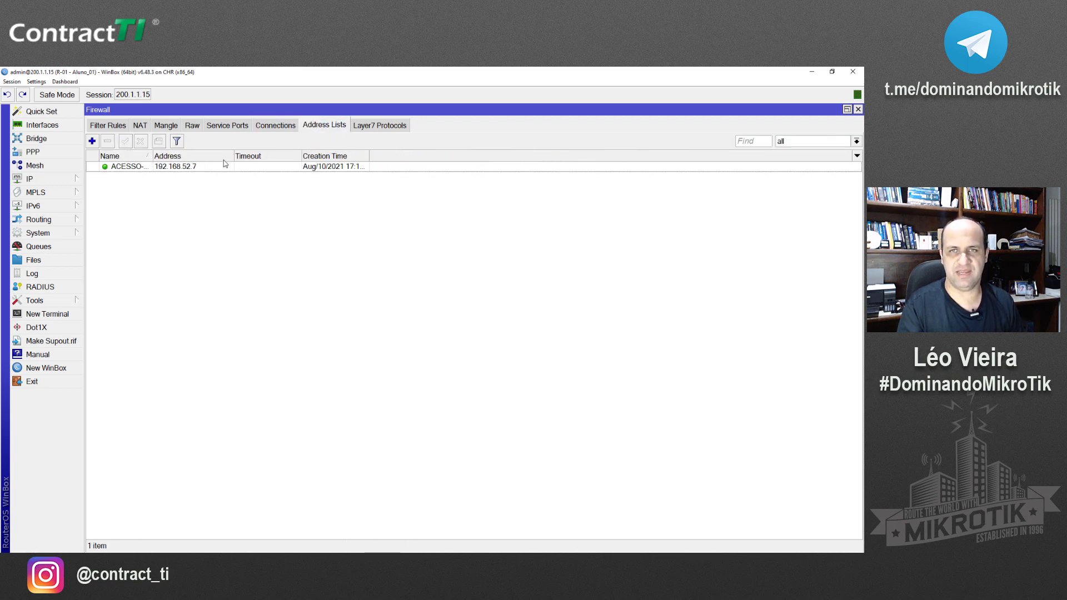
{"action": "left_click", "coordinate": [190, 168]}
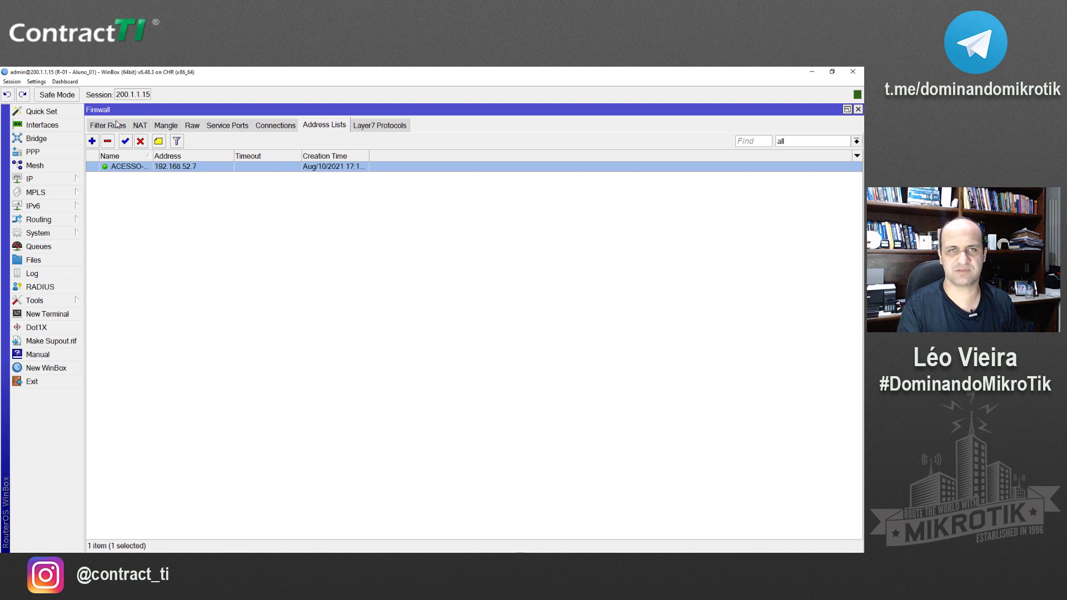
Review the input filter rules, then switch to the Linux terminal and stop the running delayed nmap scan.
{"action": "left_click", "coordinate": [117, 124]}
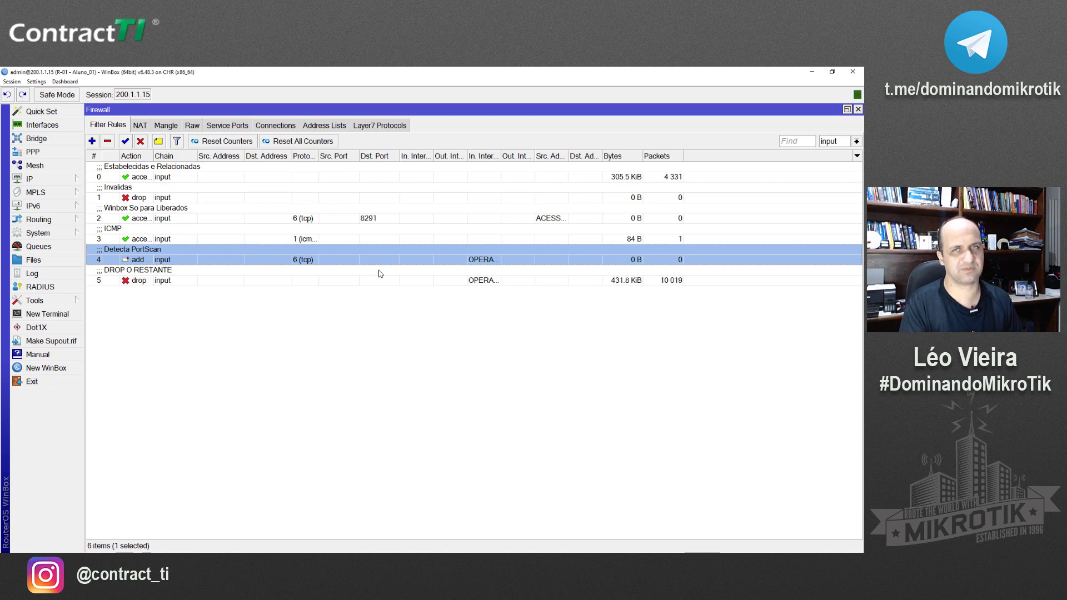
{"action": "key", "text": "alt+Tab"}
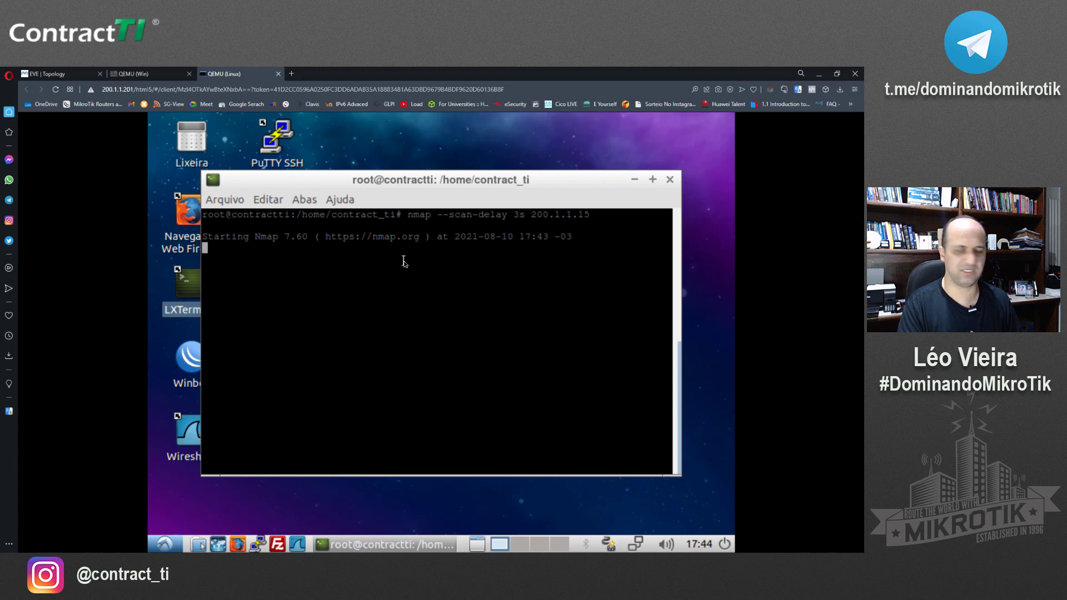
{"action": "key", "text": "ctrl+c"}
Recall the delayed scan command, limit it to ports 80 and 2021, and run nmap --scan-delay 3s -p 80,2021 200.1.1.15.
{"action": "key", "text": "Up"}
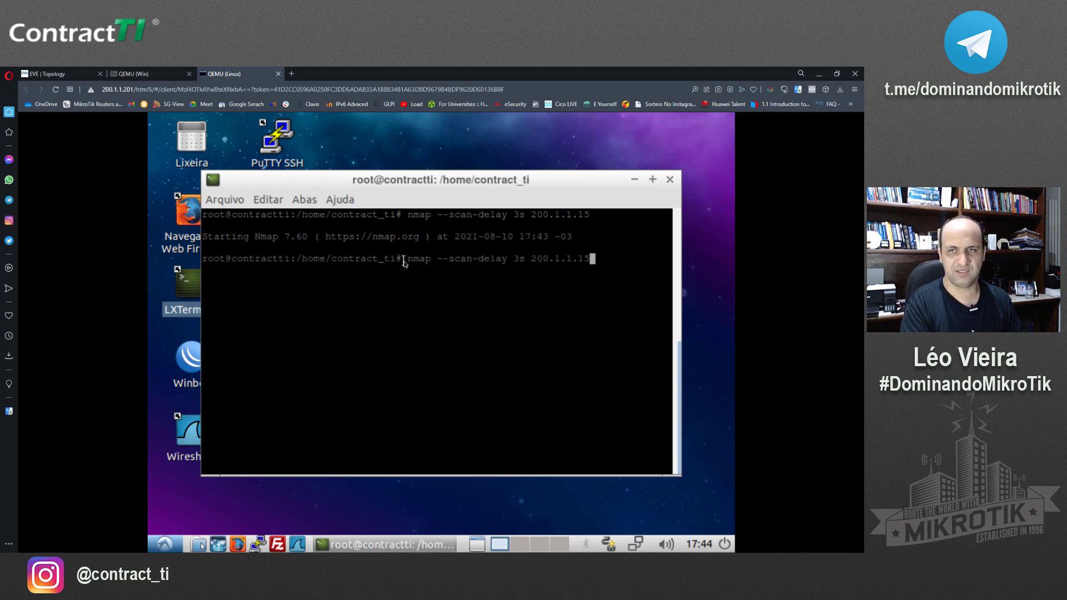
{"action": "key", "text": "Left"}
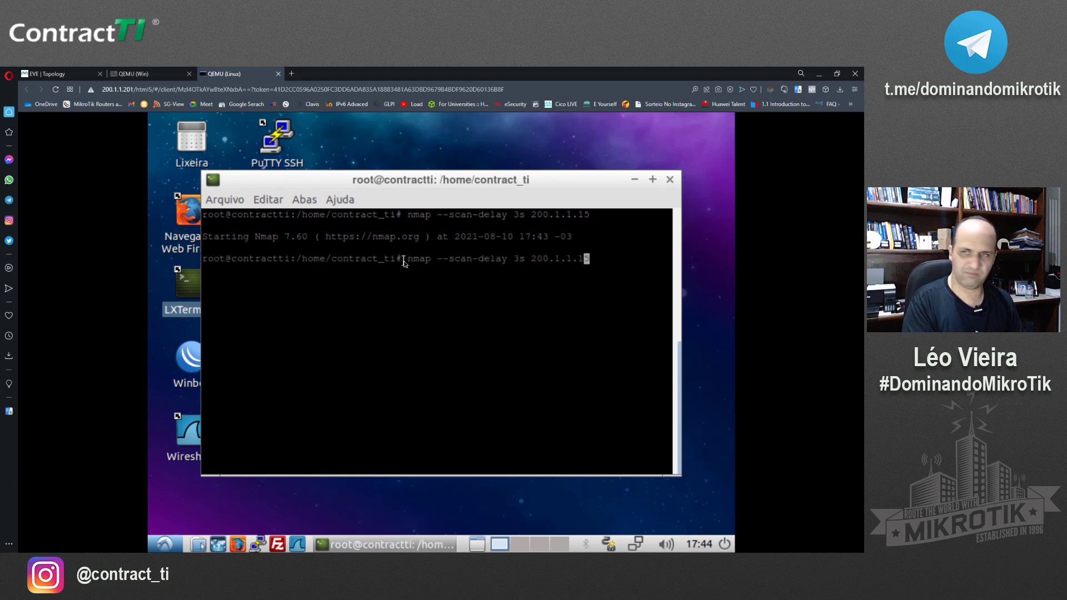
{"action": "key", "text": "Left"}
{"action": "key", "text": "Left"}
{"action": "key", "text": "Left"}
{"action": "key", "text": "Left"}
{"action": "key", "text": "Left"}
{"action": "key", "text": "Left"}
{"action": "key", "text": "Left"}
{"action": "key", "text": "Left"}
{"action": "key", "text": "Left"}
{"action": "type", "text": "-p "}
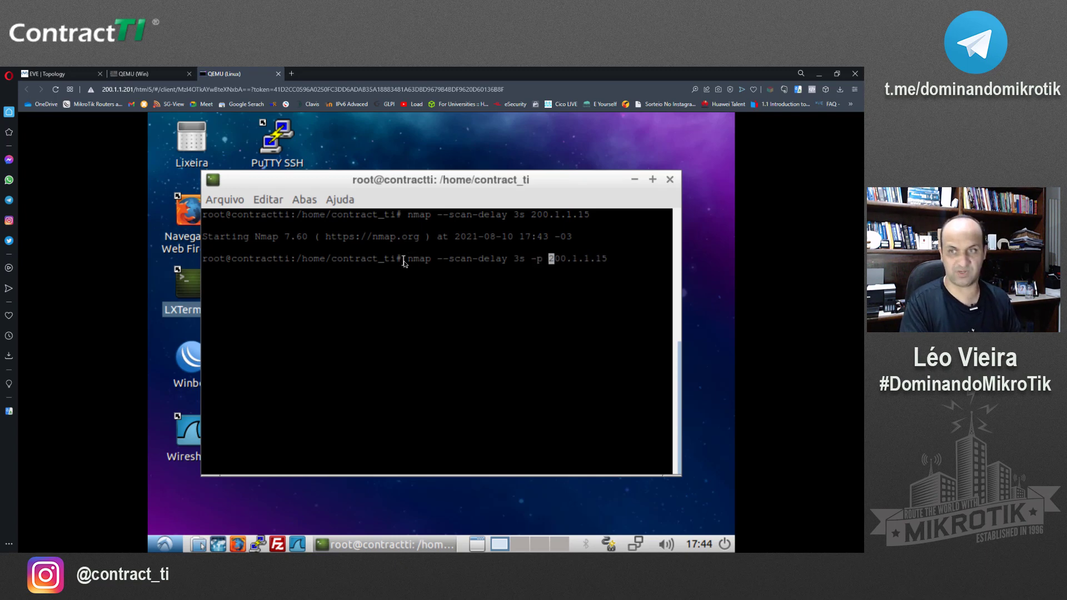
{"action": "type", "text": "80,"}
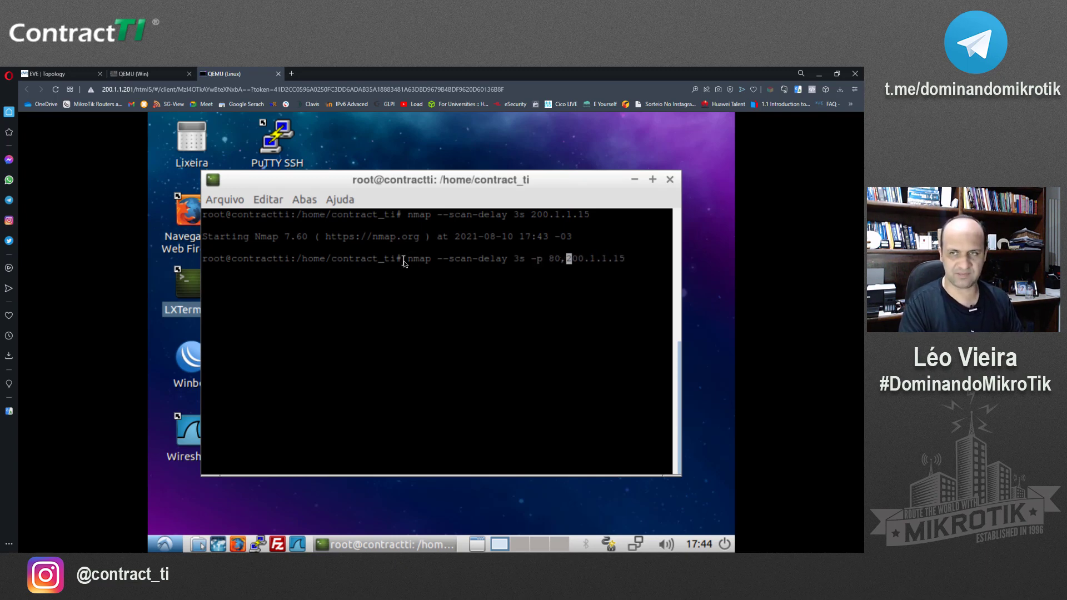
{"action": "type", "text": "2021 20"}
{"action": "key", "text": "Return"}
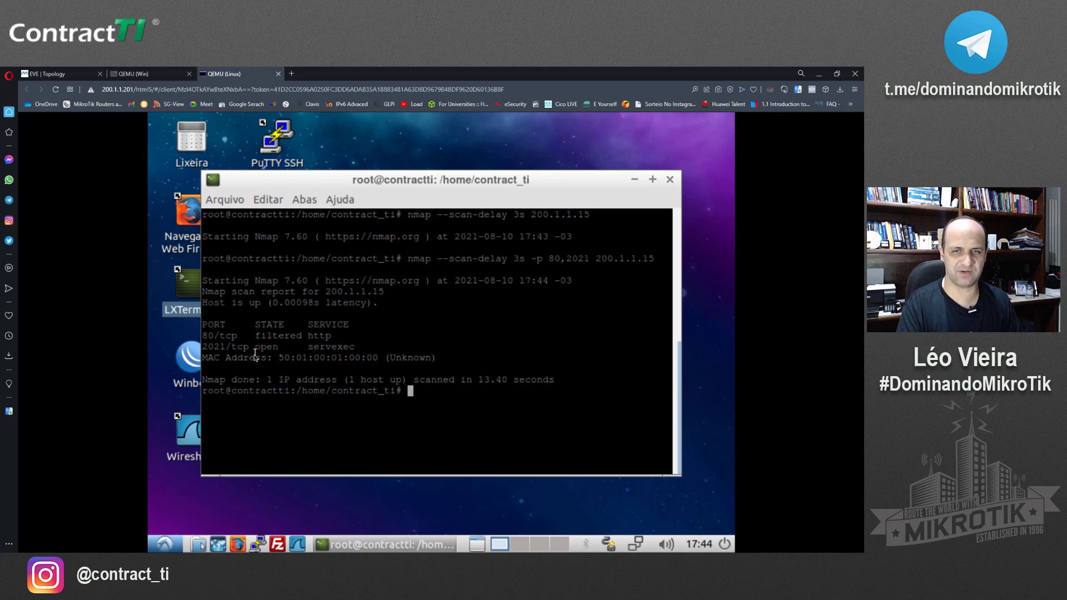
Highlight the port 2021 scan result, then switch to WinBox and check the firewall address lists for a PORTSCAN entry.
{"action": "left_click_drag", "start_coordinate": [250, 347], "coordinate": [203, 350]}
{"action": "left_click_drag", "start_coordinate": [278, 347], "coordinate": [203, 350]}
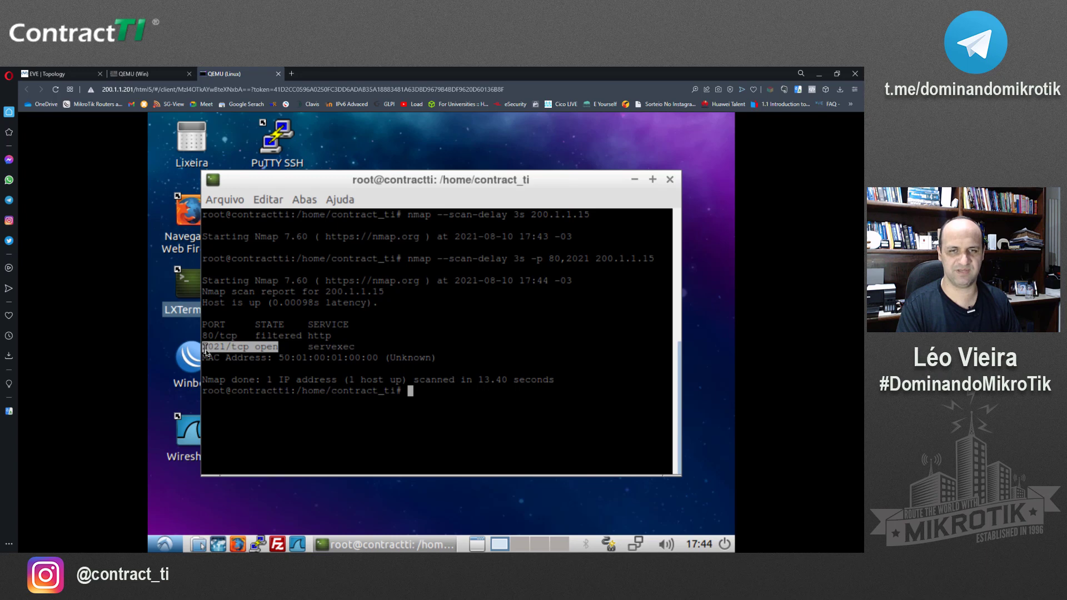
{"action": "key", "text": "alt+Tab"}
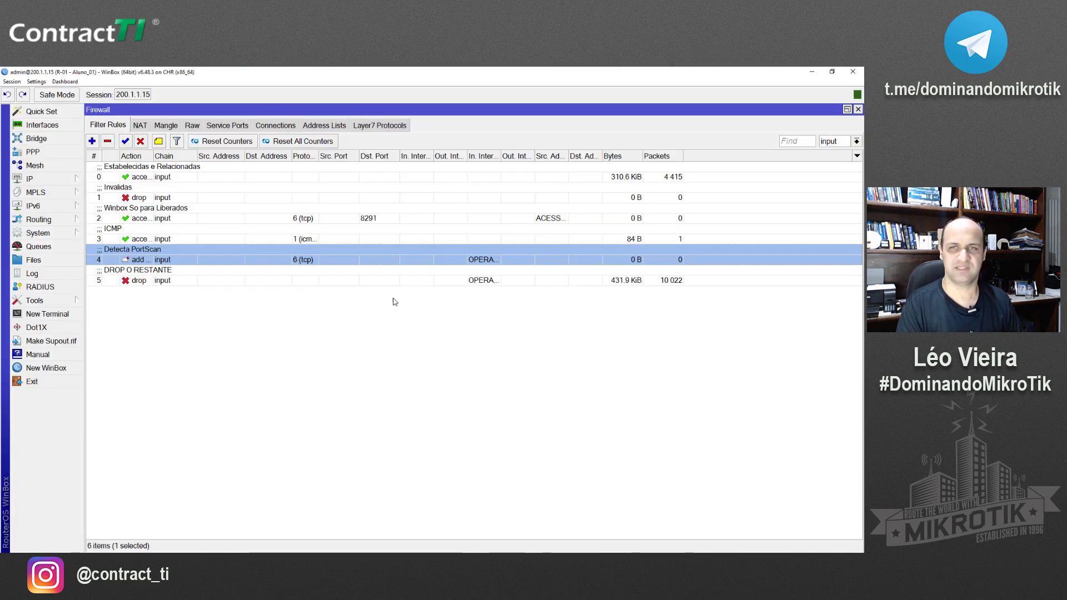
{"action": "left_click", "coordinate": [310, 127]}
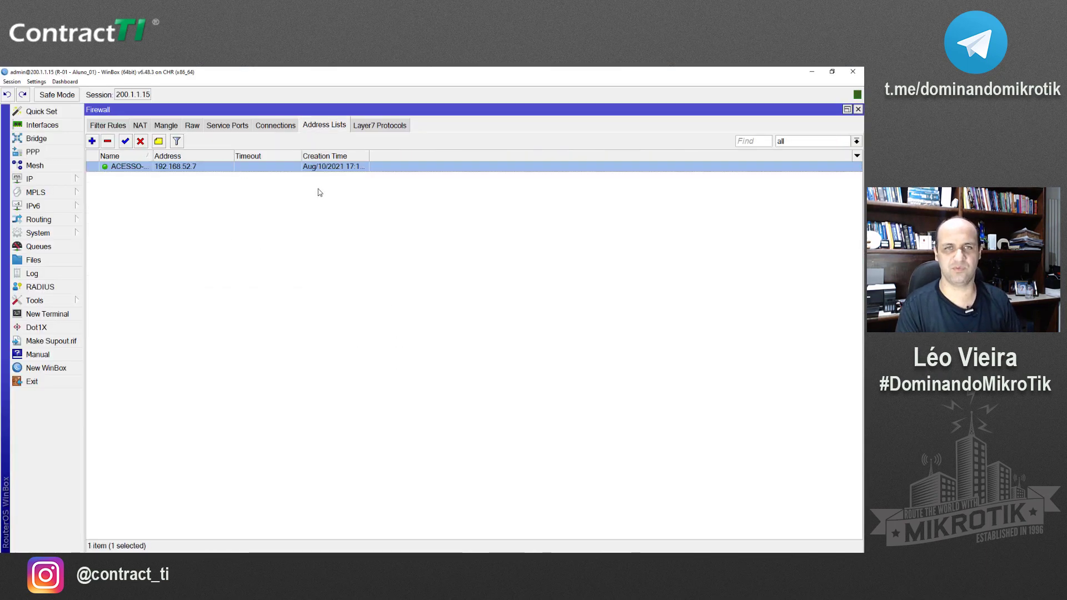
Start a new firewall filter rule in the input chain for protocol tcp with destination ports 20-23.
{"action": "left_click", "coordinate": [102, 126]}
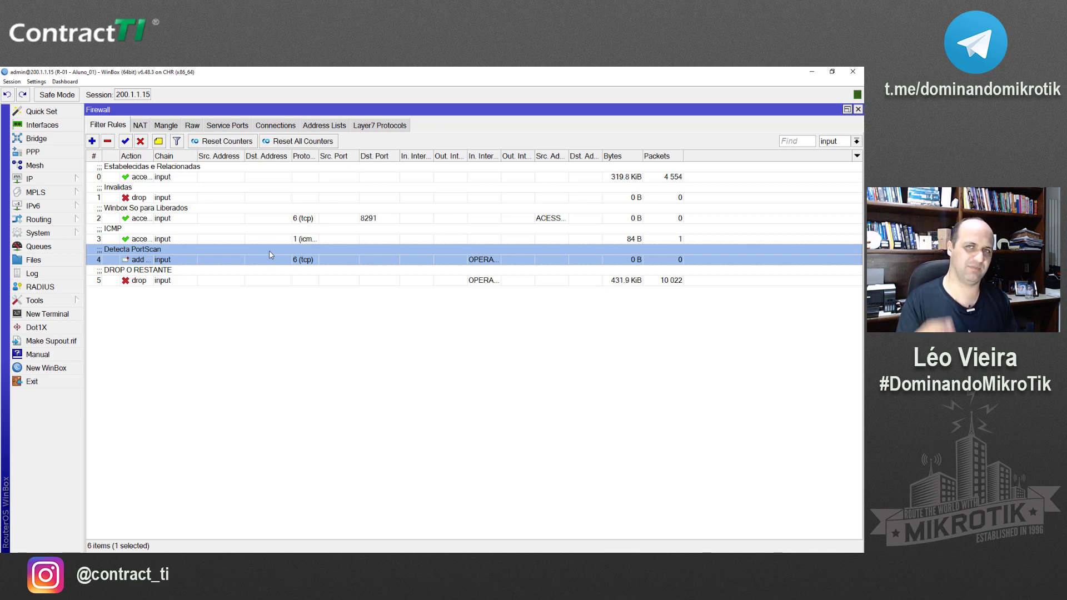
{"action": "left_click", "coordinate": [92, 142]}
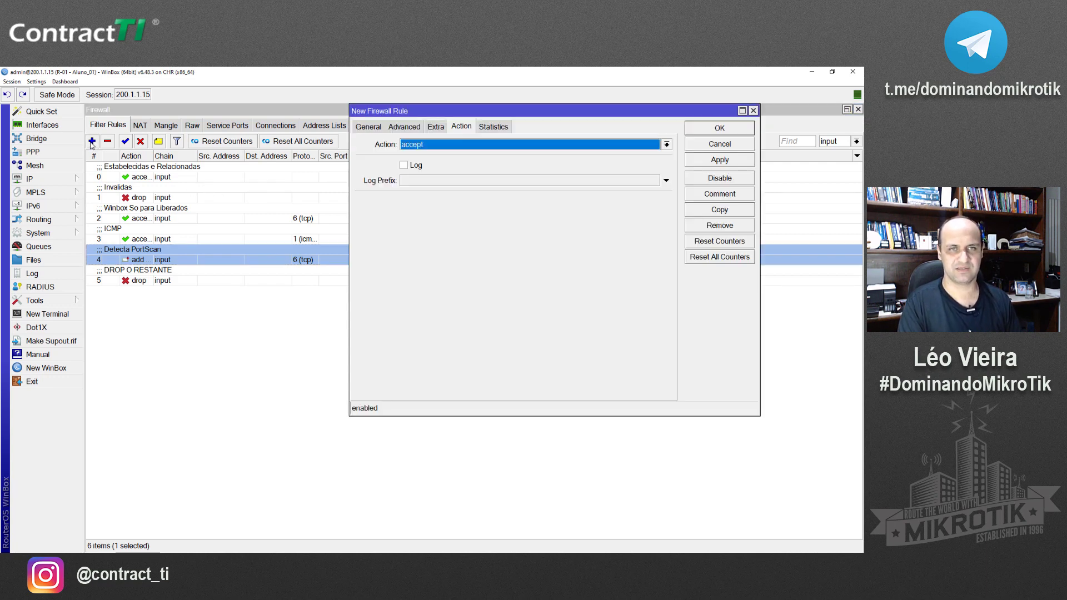
{"action": "left_click", "coordinate": [369, 128]}
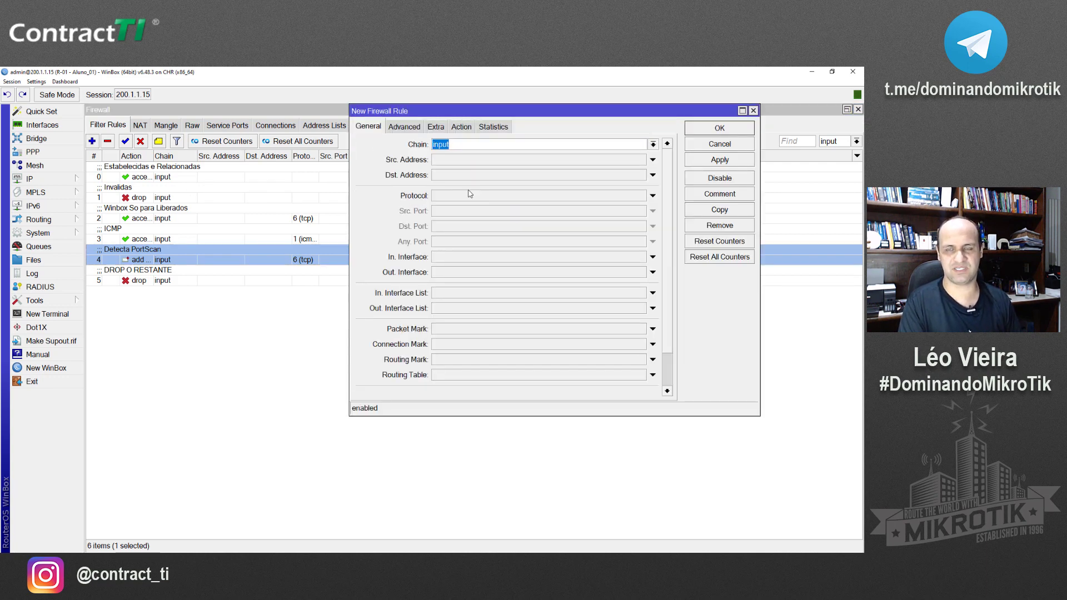
{"action": "left_click", "coordinate": [461, 200]}
{"action": "left_click", "coordinate": [461, 229]}
{"action": "type", "text": "80"}
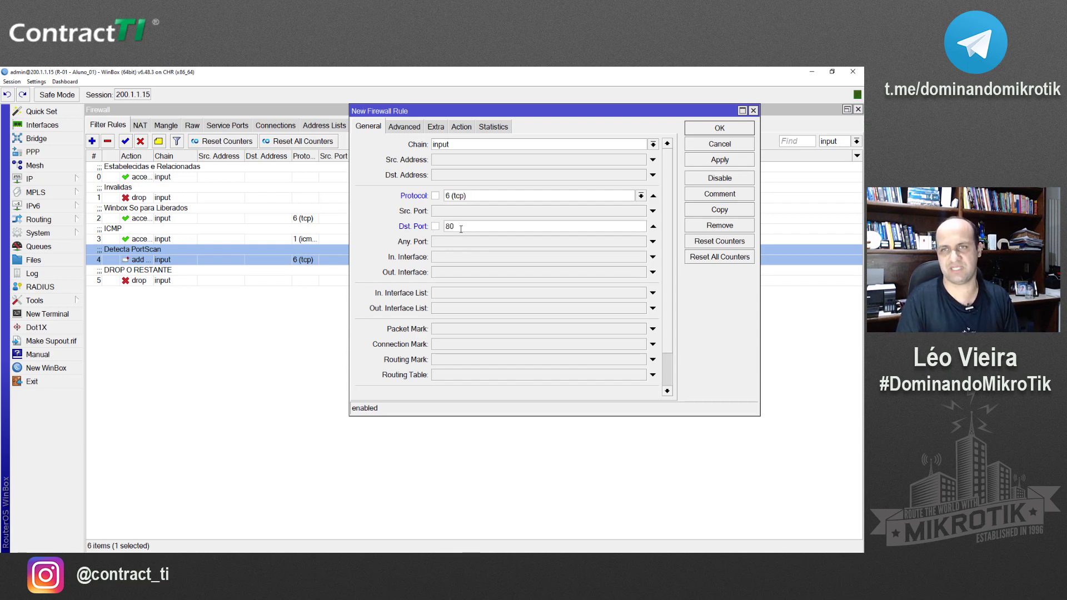
{"action": "double_click", "coordinate": [460, 229]}
{"action": "type", "text": "22"}
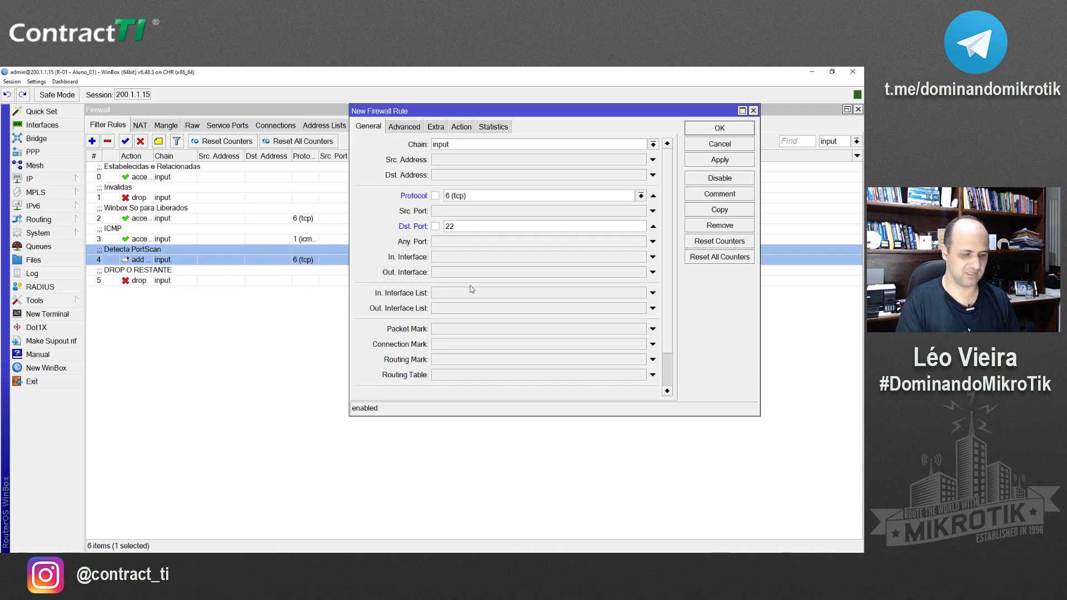
{"action": "key", "text": "ctrl+a"}
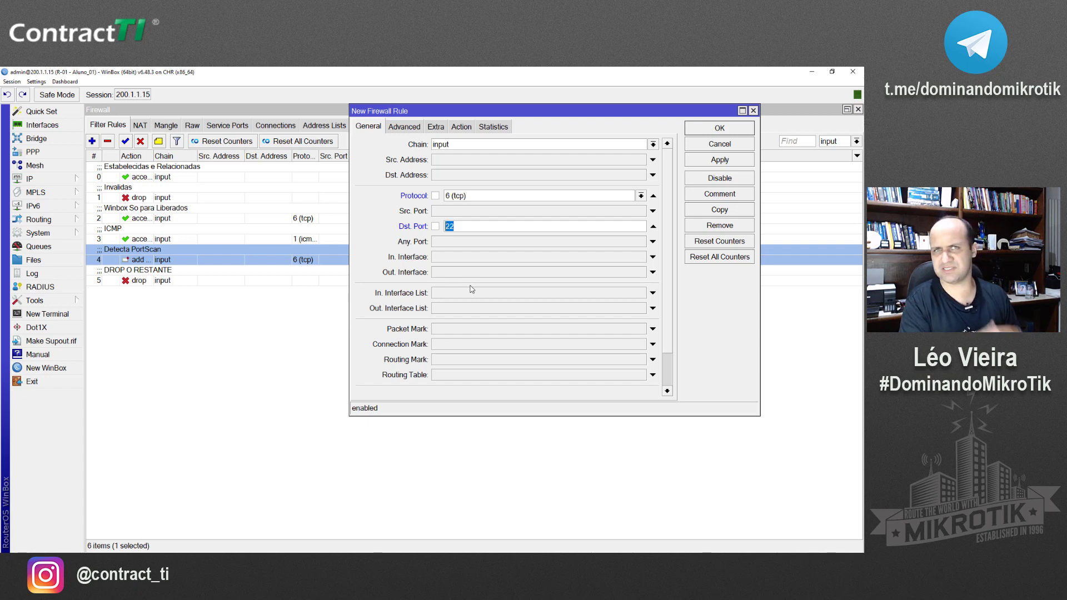
{"action": "type", "text": "20-"}
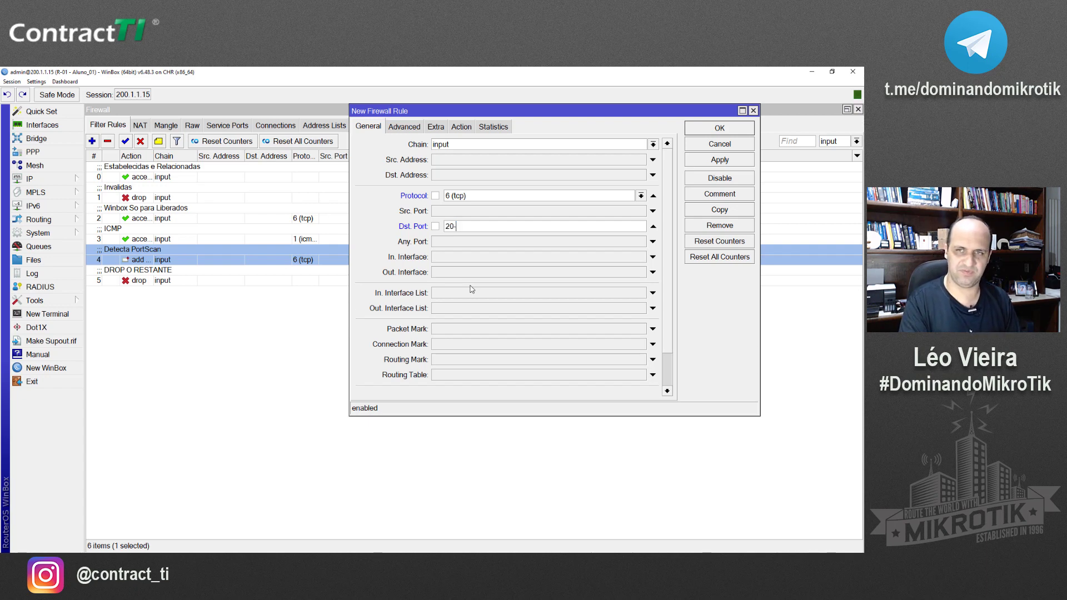
{"action": "type", "text": "23"}
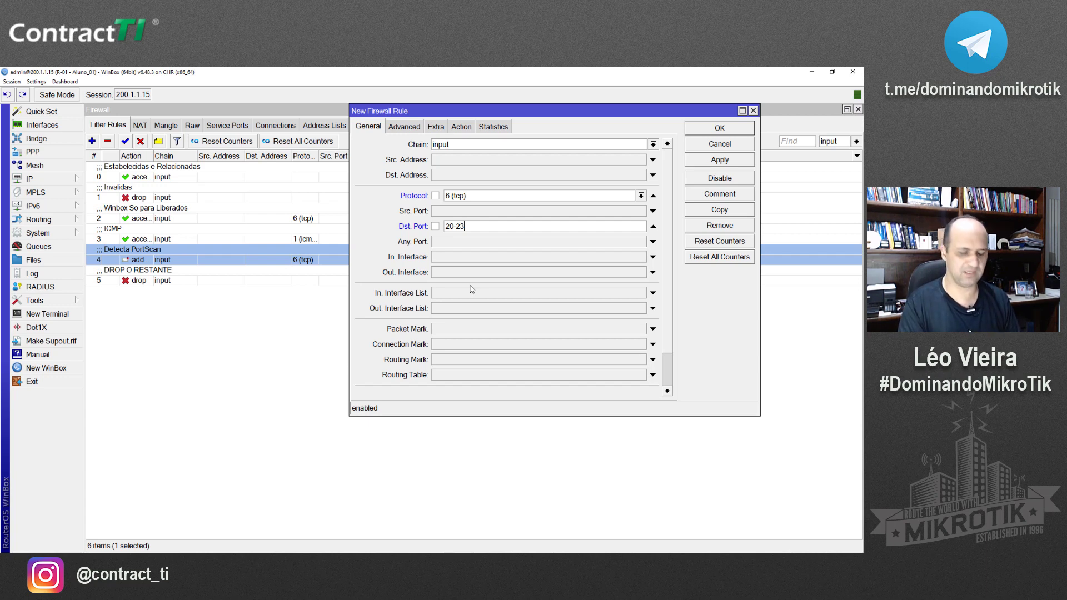
{"action": "left_click_drag", "start_coordinate": [465, 226], "coordinate": [429, 224]}
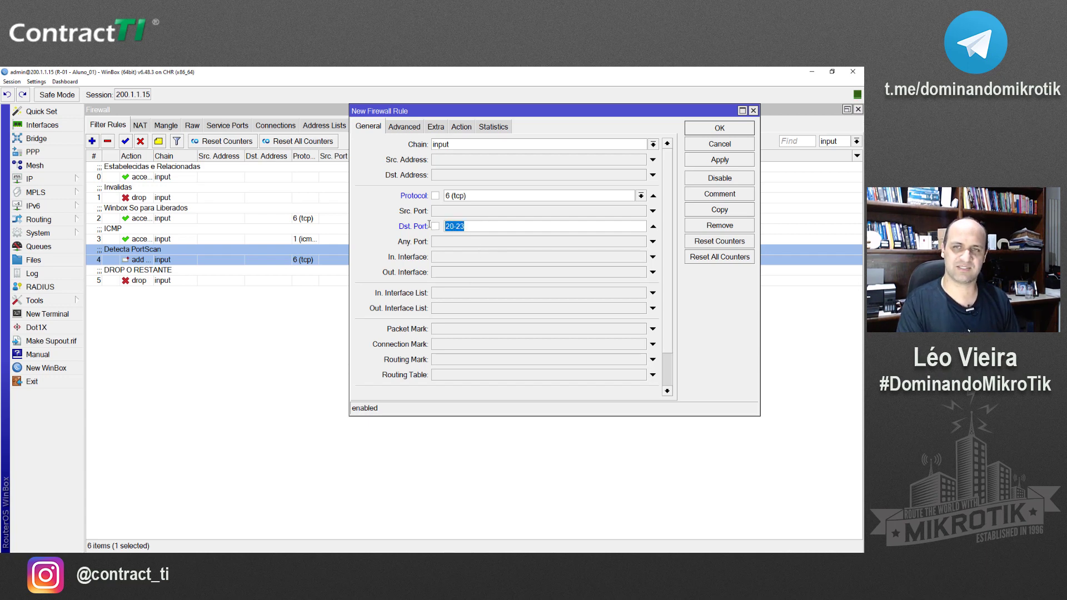
Set the new rule's action to add src to address list, using the PORTSCAN list and a 7d 00:00:00 timeout.
{"action": "left_click", "coordinate": [461, 127]}
{"action": "left_click", "coordinate": [452, 146]}
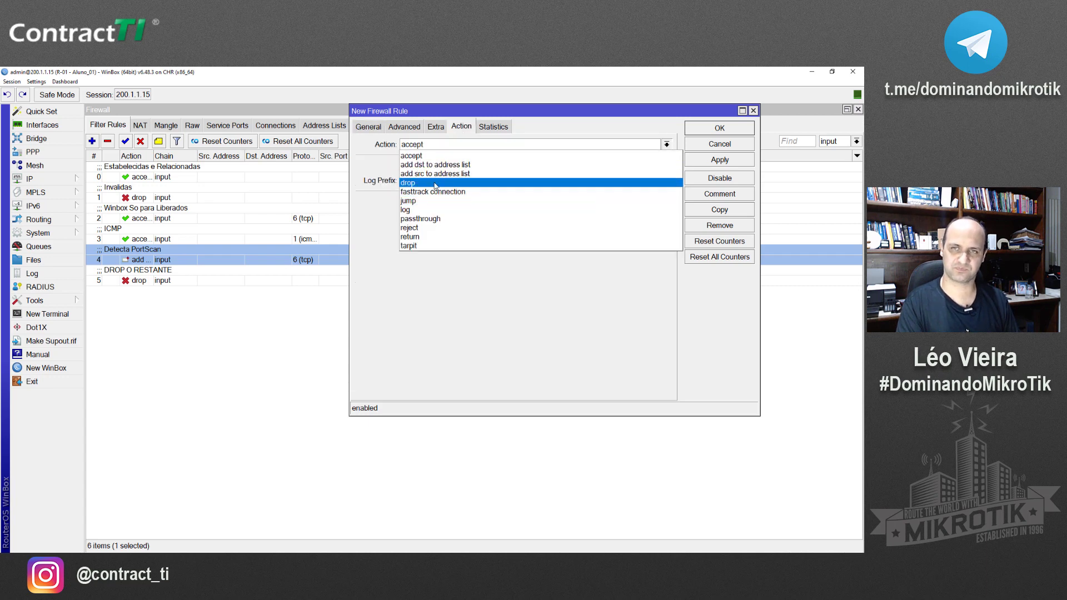
{"action": "left_click", "coordinate": [442, 174]}
{"action": "left_click", "coordinate": [667, 201]}
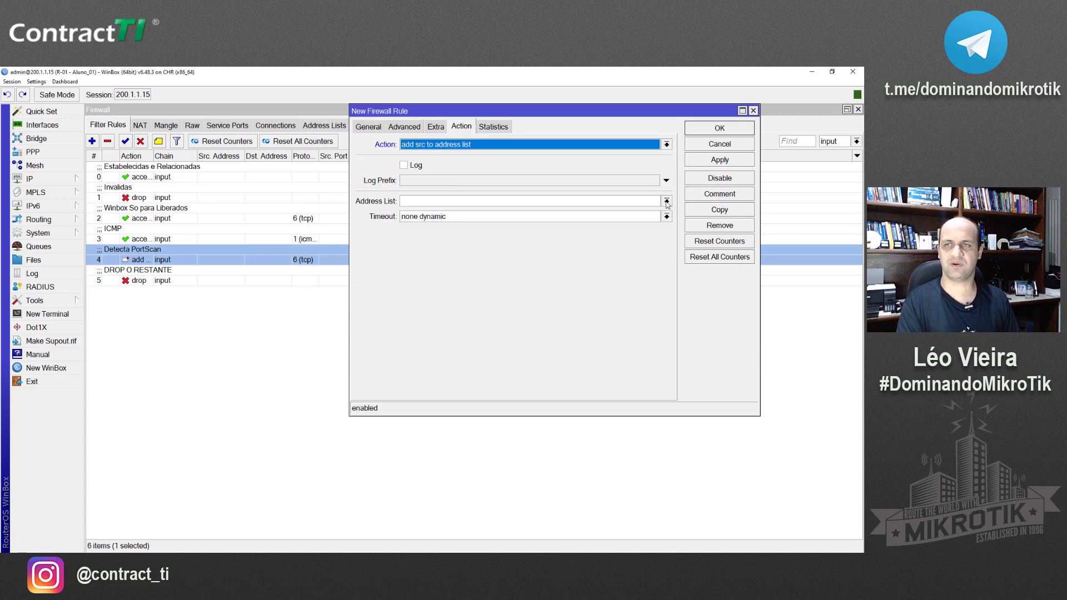
{"action": "left_click", "coordinate": [429, 218]}
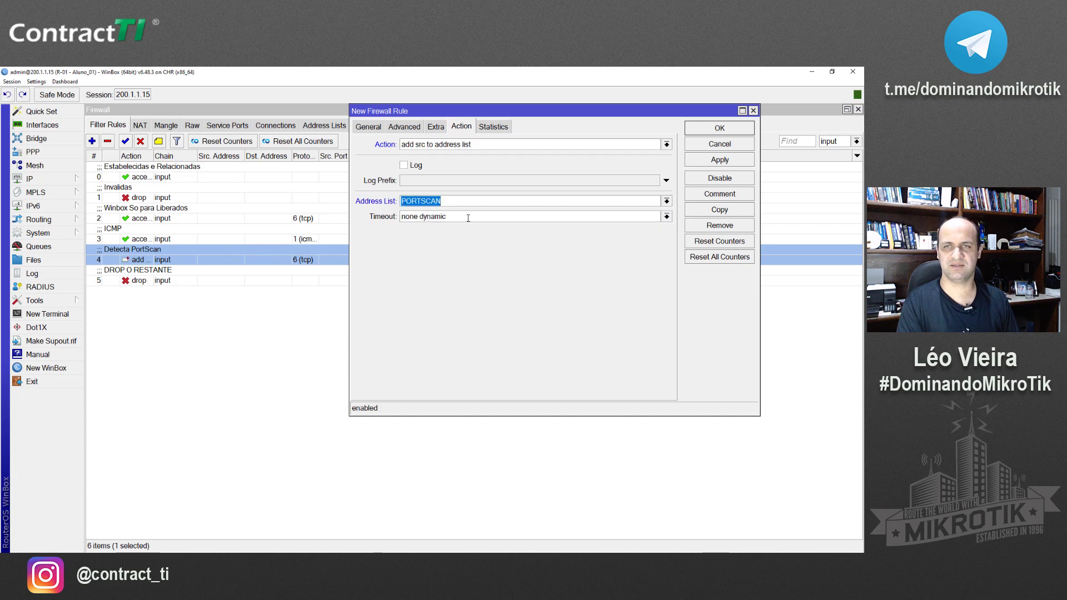
{"action": "key", "text": "Tab"}
{"action": "type", "text": "7d"}
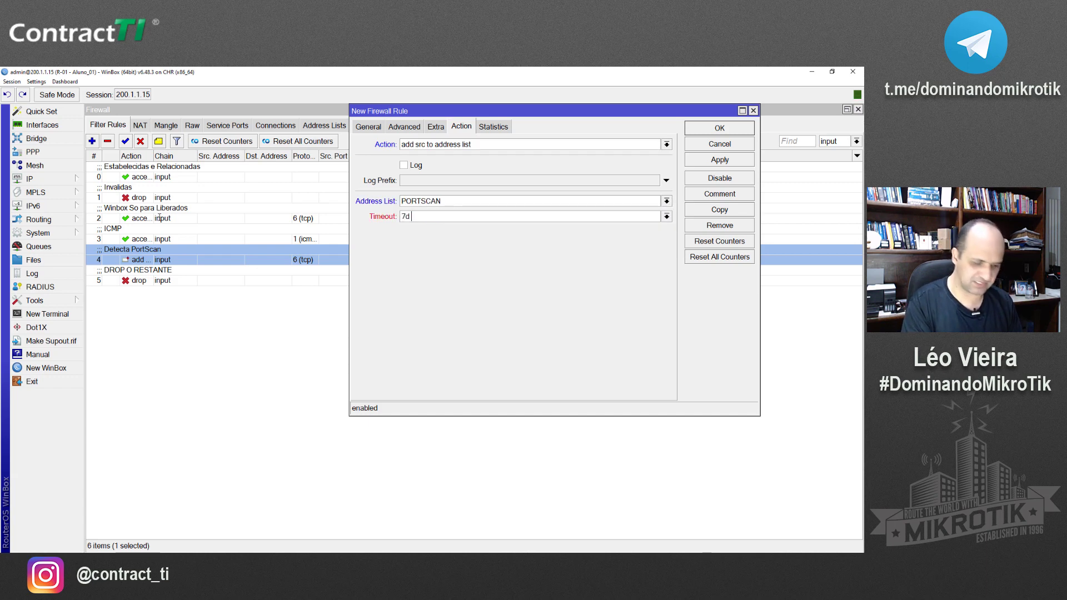
{"action": "type", "text": " 00:00:00"}
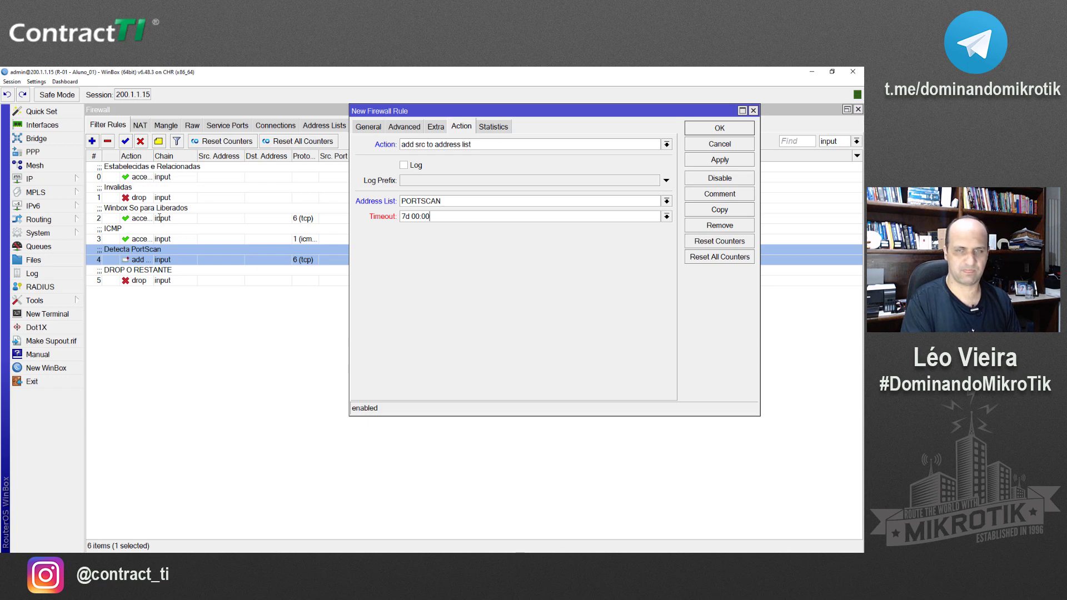
Recheck the rule's destination ports, save it and move it up to the position of the Detecta PortScan rule.
{"action": "left_click", "coordinate": [381, 126]}
{"action": "left_click_drag", "start_coordinate": [464, 226], "coordinate": [445, 226]}
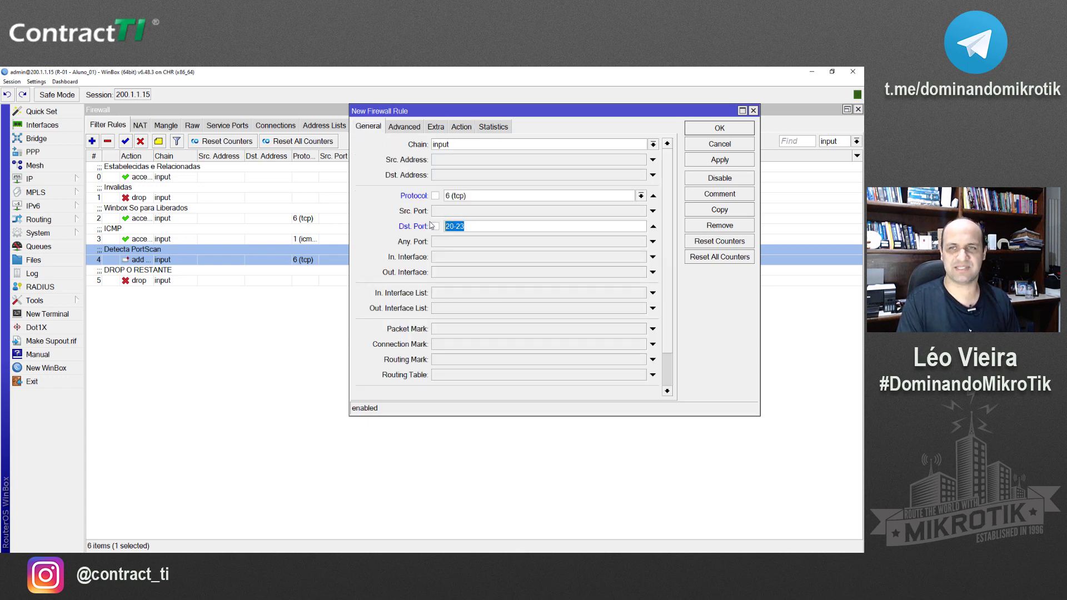
{"action": "left_click", "coordinate": [719, 127]}
{"action": "left_click_drag", "start_coordinate": [132, 290], "coordinate": [166, 247]}
Switch to the Linux terminal, clear it and briefly ping 200.1.1.15 to test connectivity.
{"action": "key", "text": "alt+Tab"}
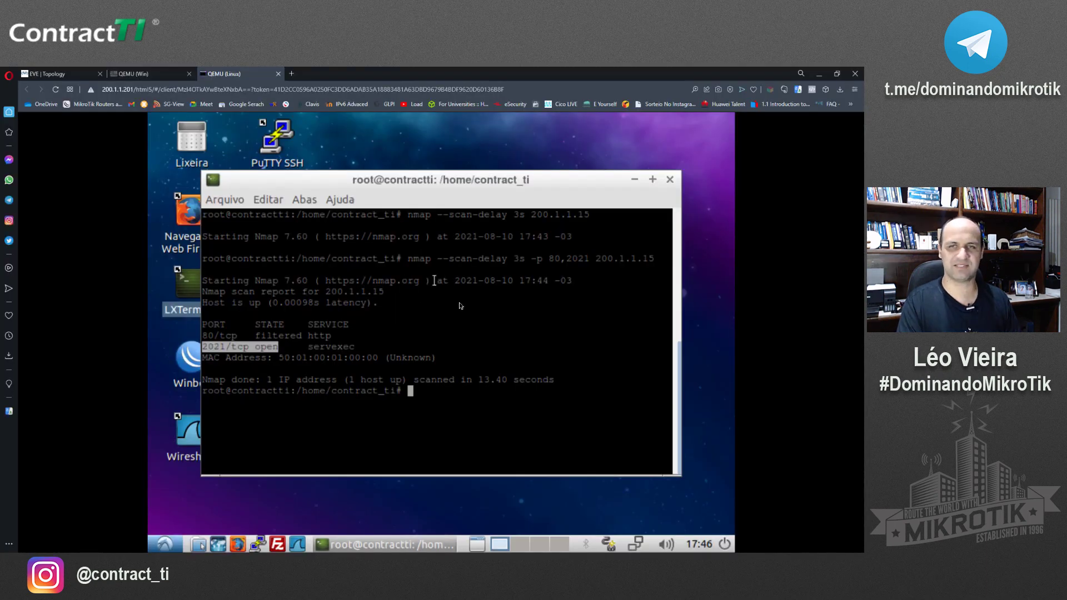
{"action": "left_click", "coordinate": [459, 305]}
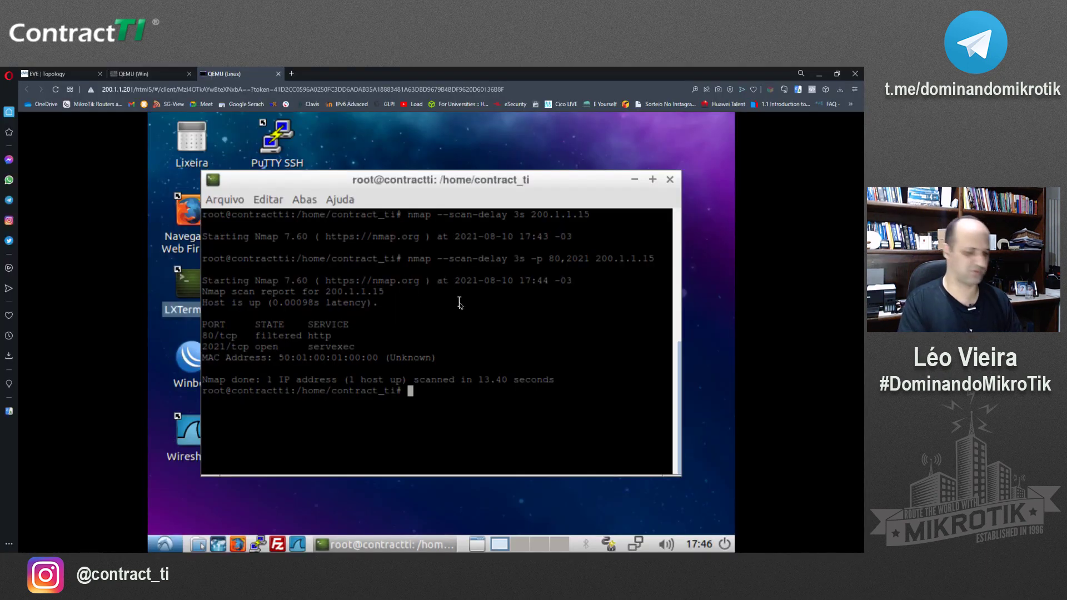
{"action": "type", "text": "clear"}
{"action": "key", "text": "Return"}
{"action": "type", "text": "pin"}
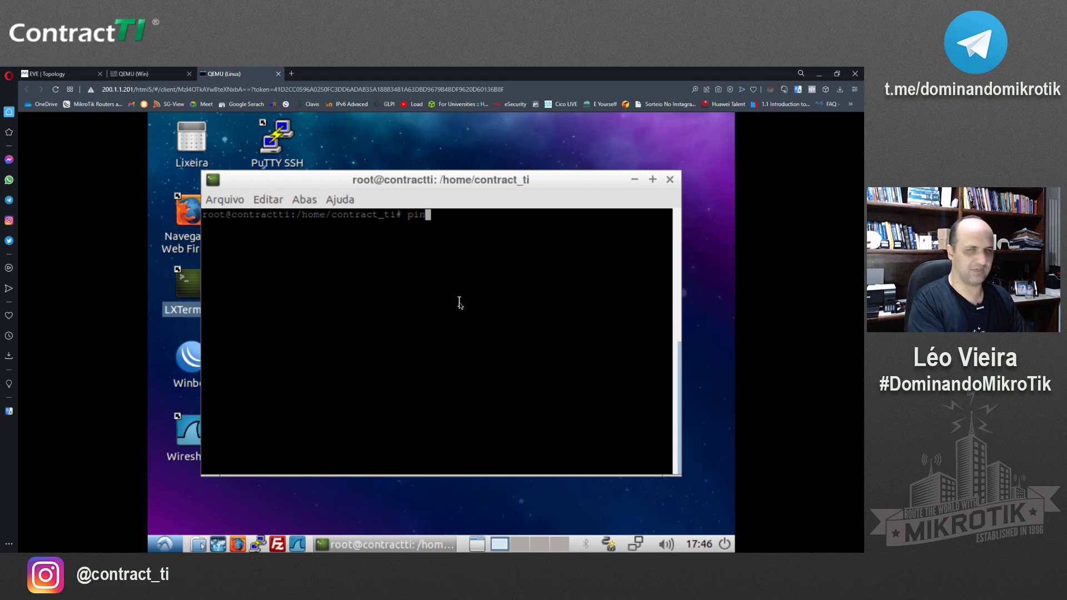
{"action": "type", "text": "g 200.1.1.15"}
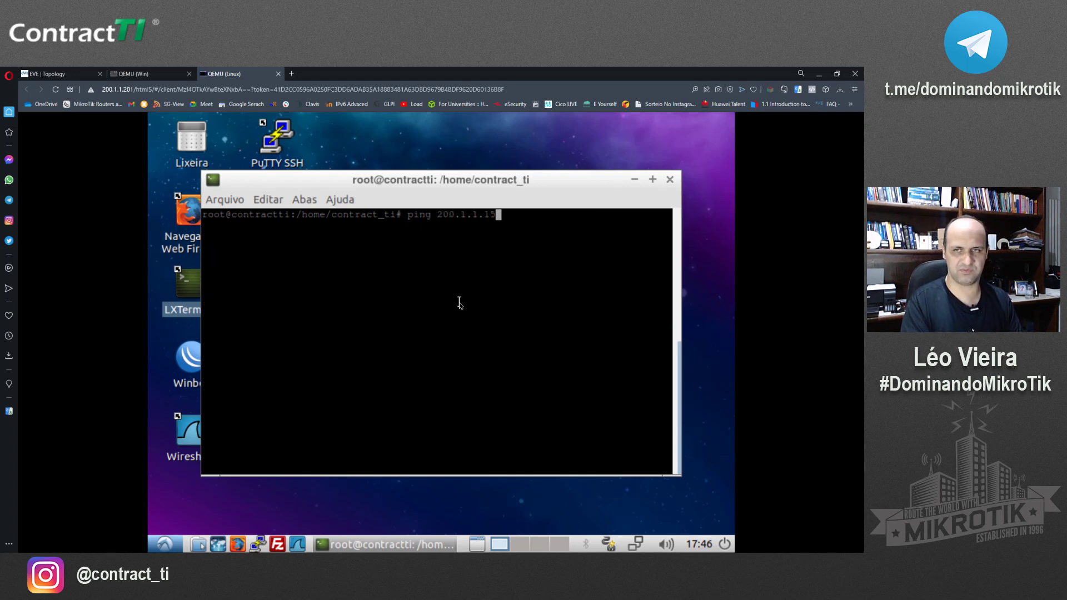
{"action": "key", "text": "Return"}
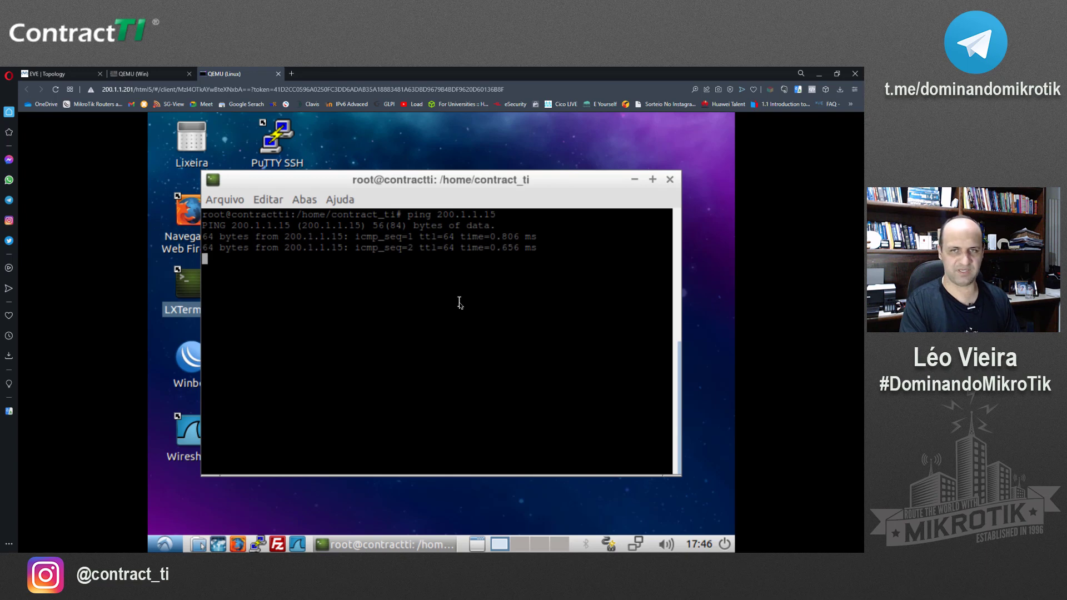
{"action": "key", "text": "ctrl+c"}
Clear the terminal, recall the port-limited scan, add port 22 and run nmap --scan-delay 3s -p 22,80,2021 200.1.1.15.
{"action": "type", "text": "clear"}
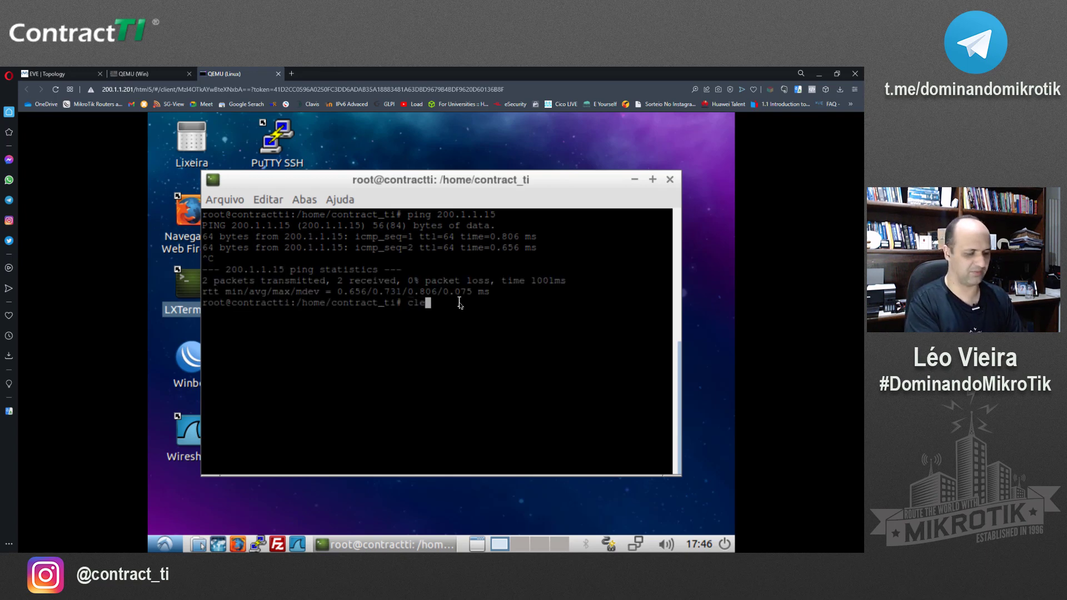
{"action": "key", "text": "Return"}
{"action": "key", "text": "Up"}
{"action": "key", "text": "Up"}
{"action": "key", "text": "Down"}
{"action": "key", "text": "Up"}
{"action": "key", "text": "Up"}
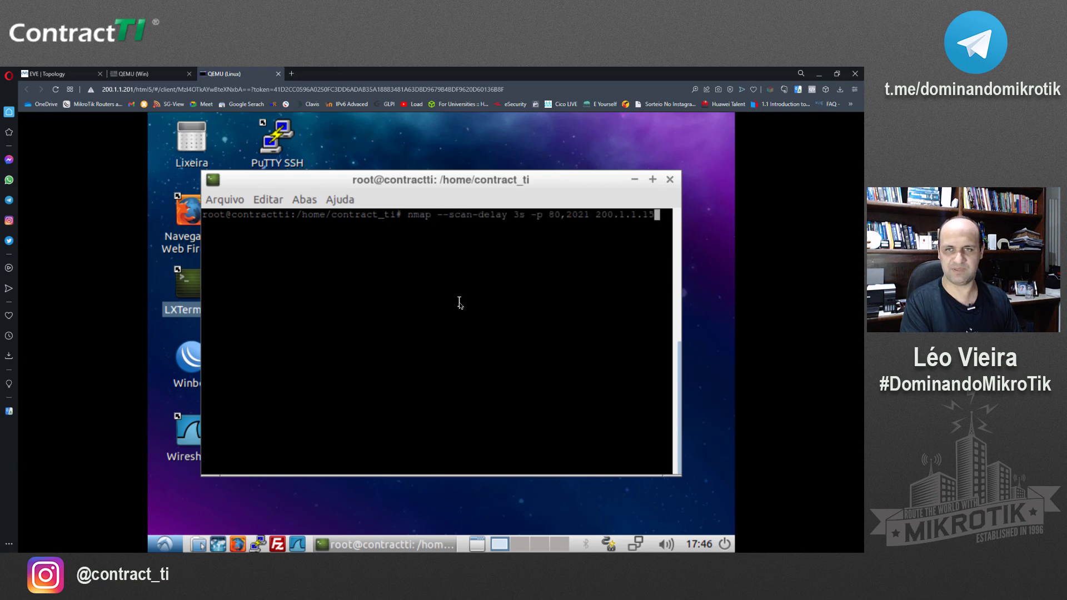
{"action": "key", "text": "Left"}
{"action": "key", "text": "Left"}
{"action": "key", "text": "Left"}
{"action": "key", "text": "Left"}
{"action": "key", "text": "Left"}
{"action": "key", "text": "Left"}
{"action": "key", "text": "Left"}
{"action": "key", "text": "Left"}
{"action": "key", "text": "Left"}
{"action": "key", "text": "Left"}
{"action": "key", "text": "Left"}
{"action": "key", "text": "Left"}
{"action": "key", "text": "Left"}
{"action": "key", "text": "Left"}
{"action": "key", "text": "Left"}
{"action": "key", "text": "Left"}
{"action": "key", "text": "Left"}
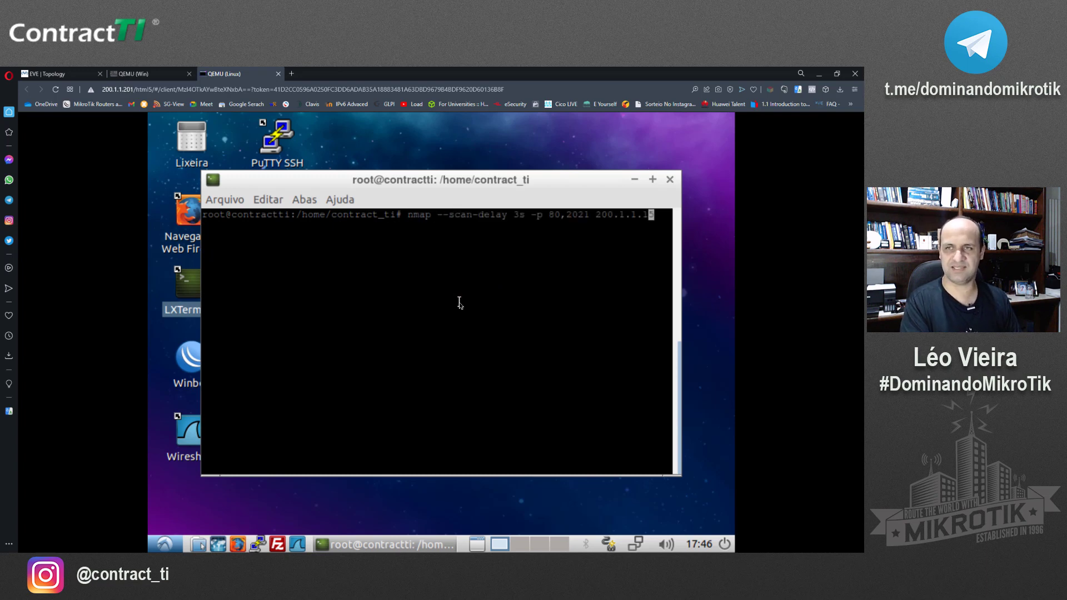
{"action": "key", "text": "Left"}
{"action": "type", "text": "22,"}
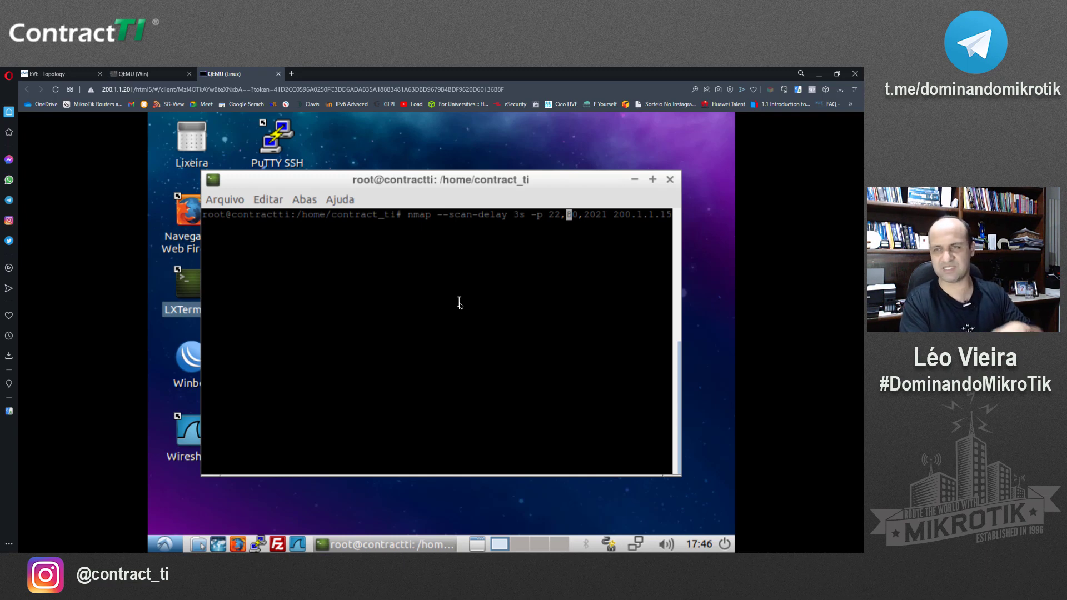
{"action": "key", "text": "Return"}
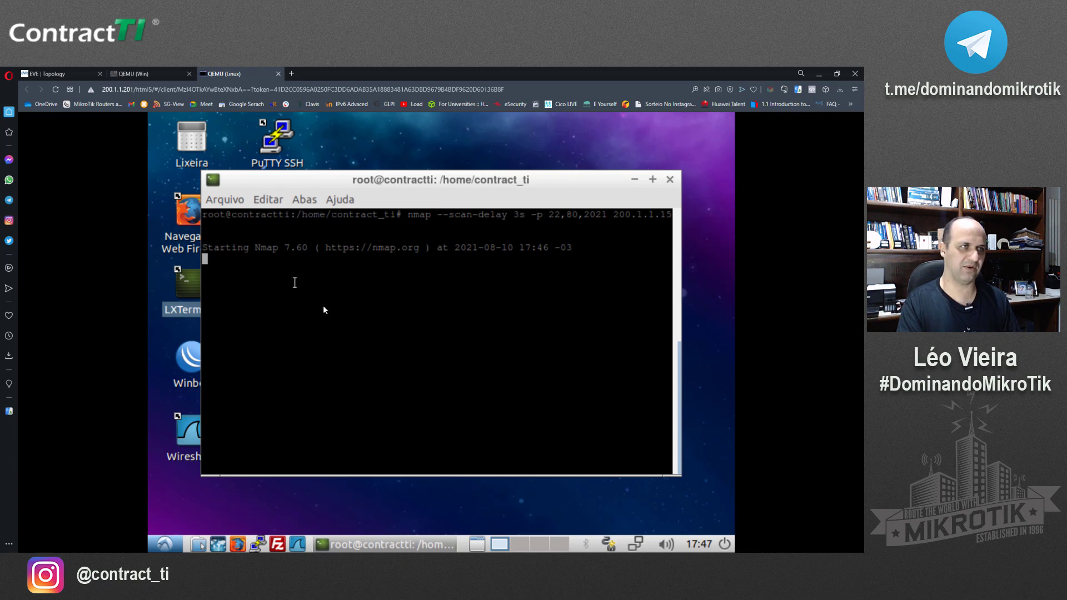
Switch to WinBox and check the 20-23 decoy rule's counters and the PORTSCAN entry in the firewall address lists.
{"action": "key", "text": "alt+Tab"}
{"action": "left_click", "coordinate": [189, 263]}
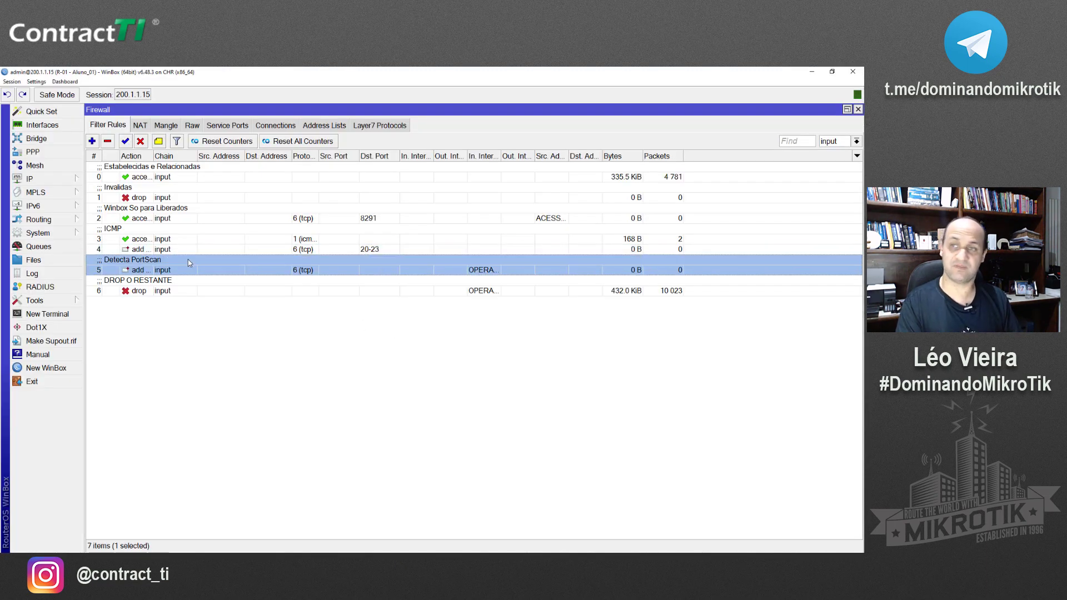
{"action": "left_click", "coordinate": [187, 250]}
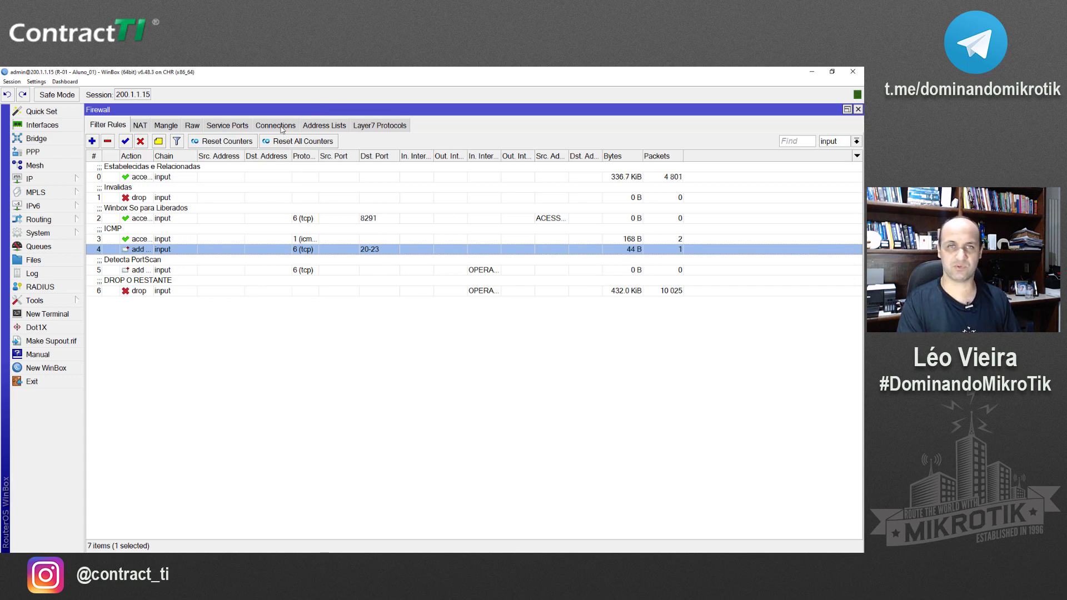
{"action": "left_click", "coordinate": [318, 126]}
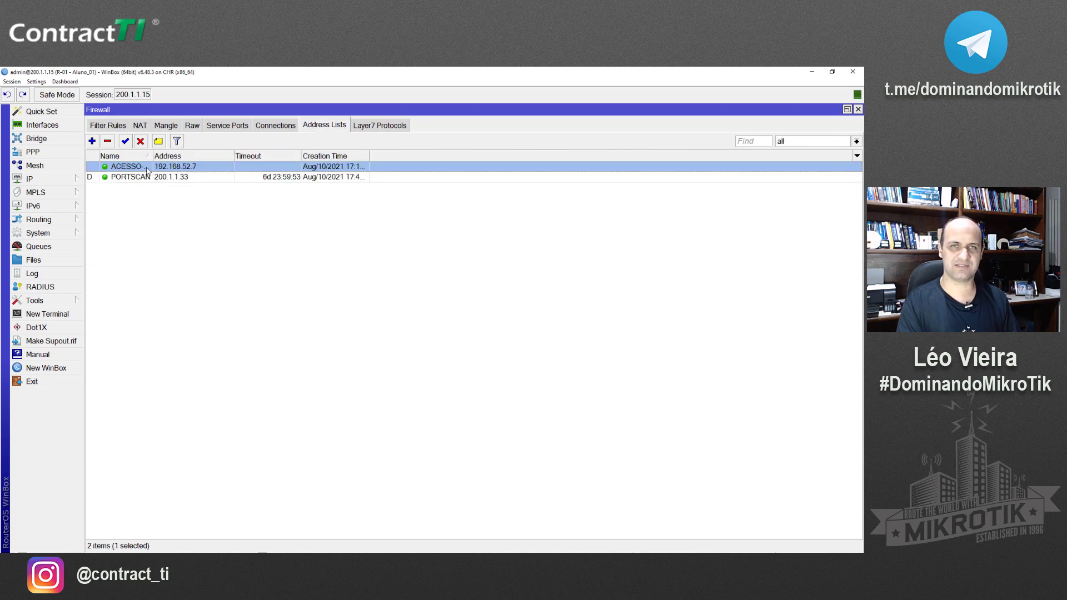
{"action": "left_click", "coordinate": [146, 178]}
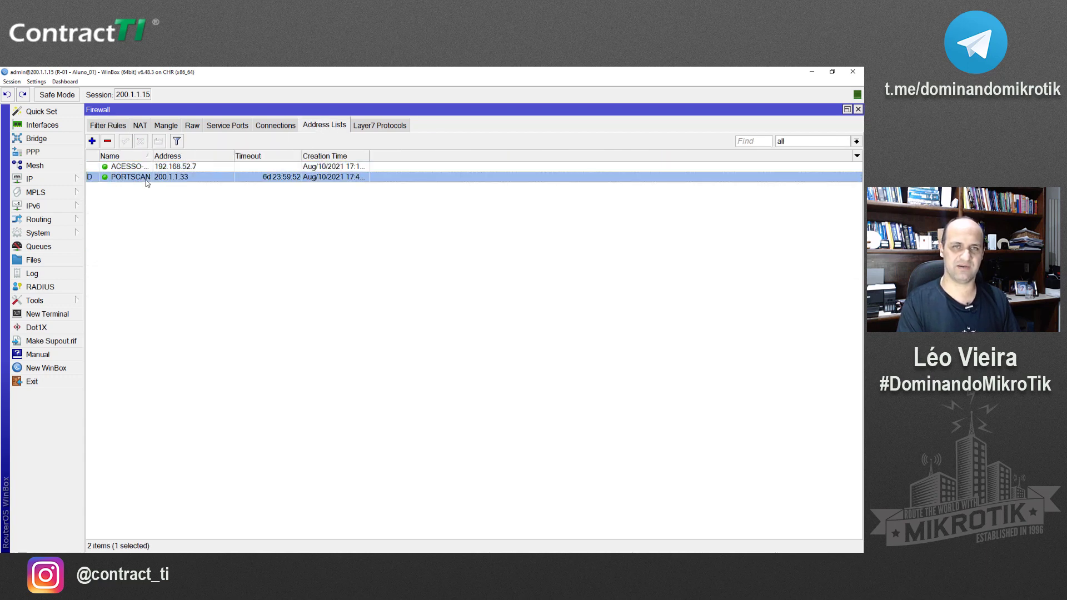
Add the comment PEGA MALANDRO to the input filter rule for TCP ports 20-23.
{"action": "left_click", "coordinate": [109, 126]}
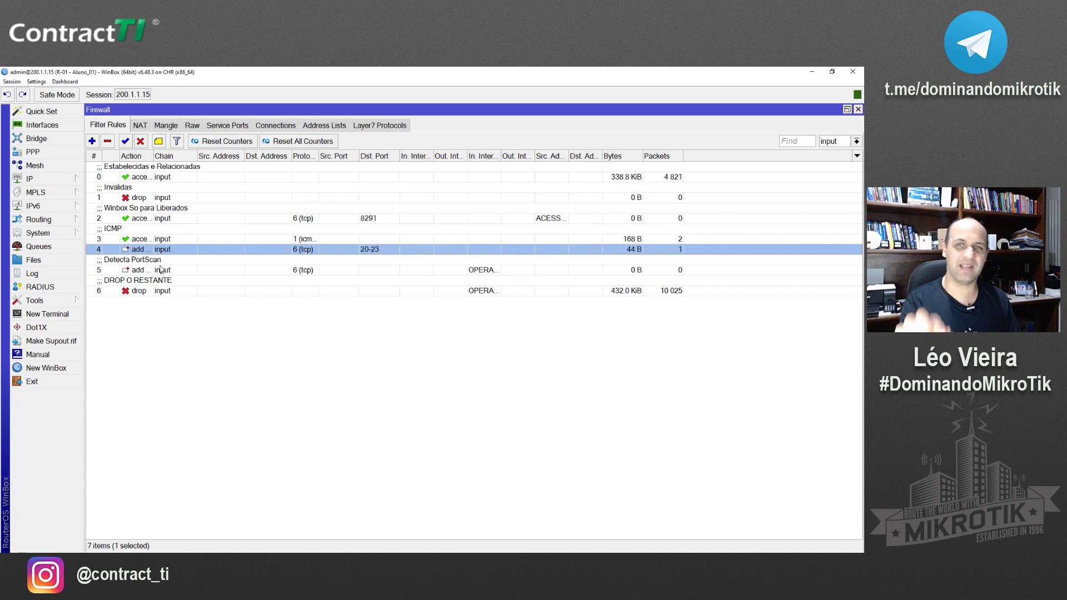
{"action": "left_click", "coordinate": [158, 141]}
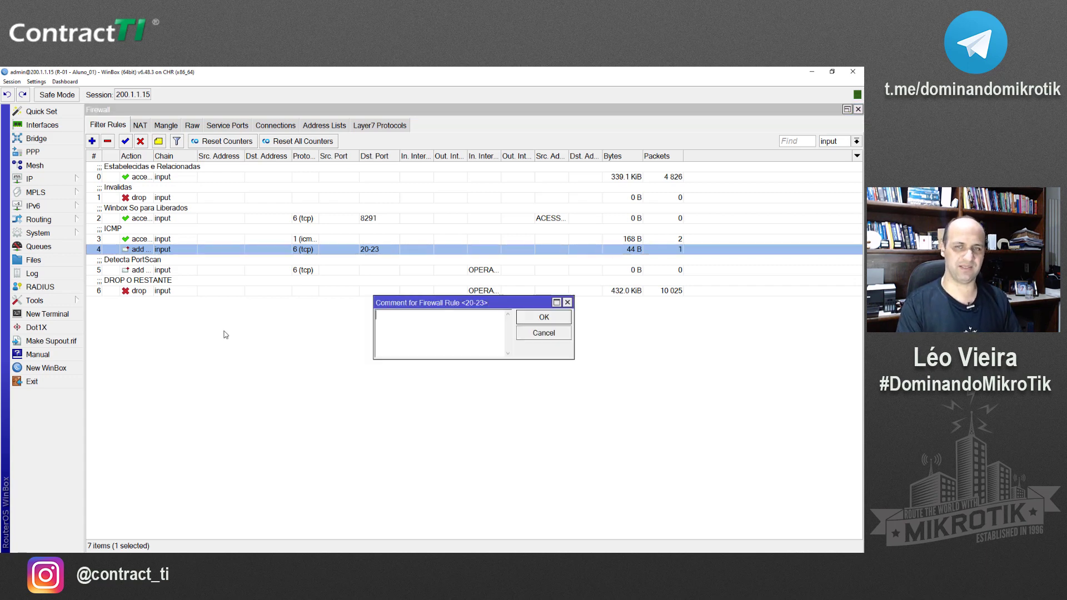
{"action": "type", "text": "PEGA MA"}
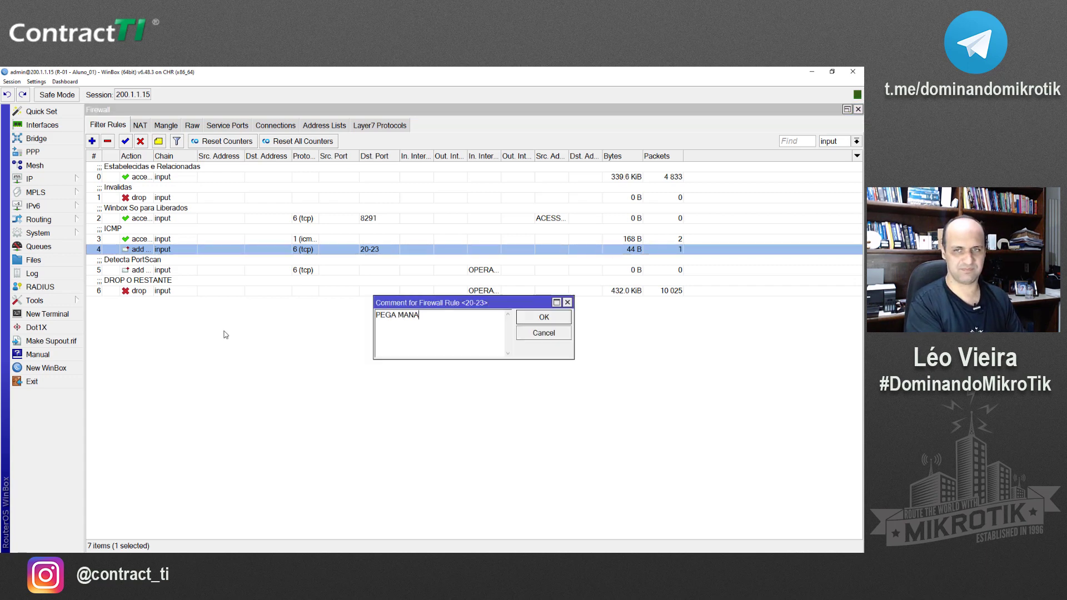
{"action": "type", "text": "LANDRO"}
{"action": "key", "text": "Return"}
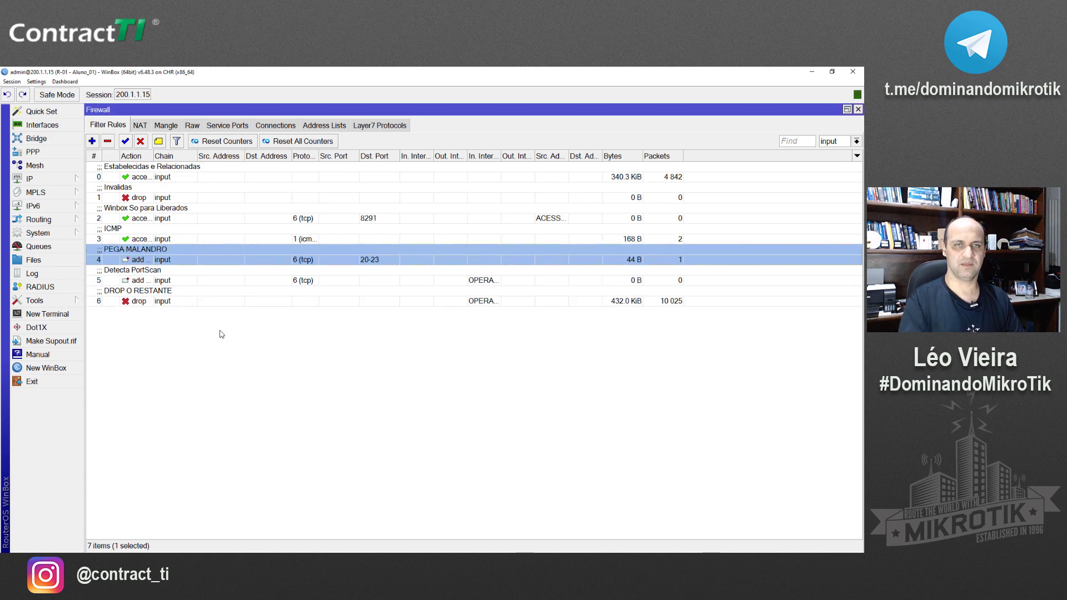
Extend the PEGA MALANDRO rule's destination ports to 20-23,3389,53,1723, review its action and save the rule.
{"action": "double_click", "coordinate": [254, 260]}
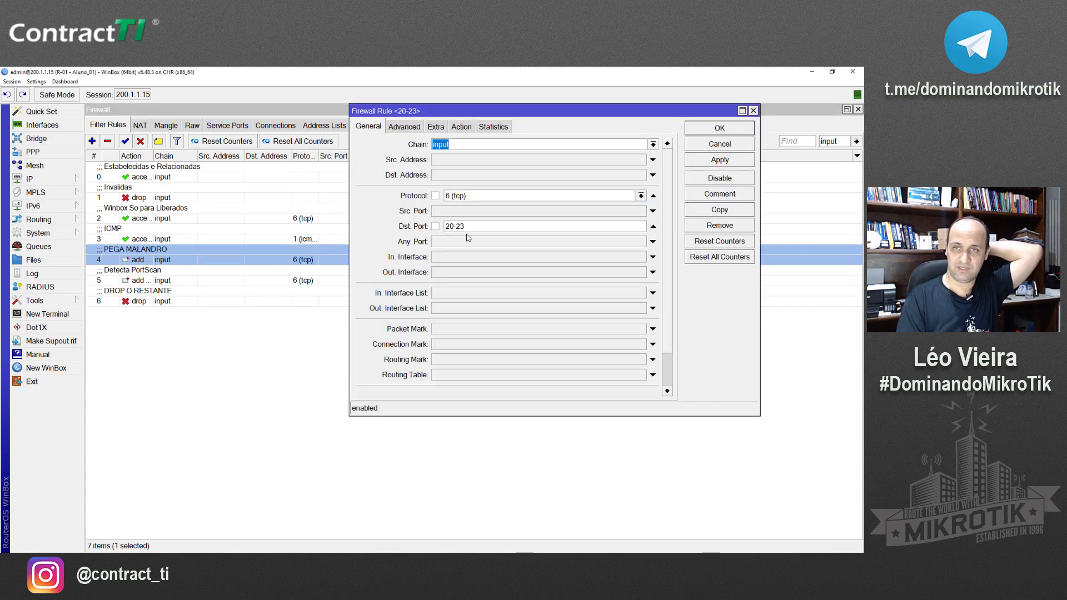
{"action": "type", "text": ",3389,53,1723"}
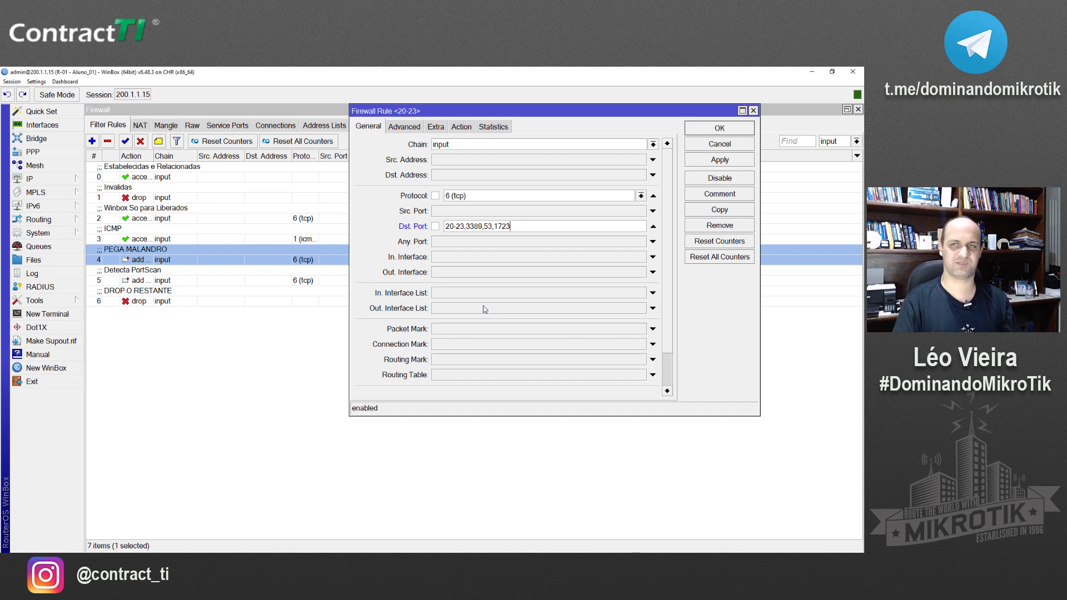
{"action": "left_click", "coordinate": [463, 127]}
{"action": "left_click", "coordinate": [719, 128]}
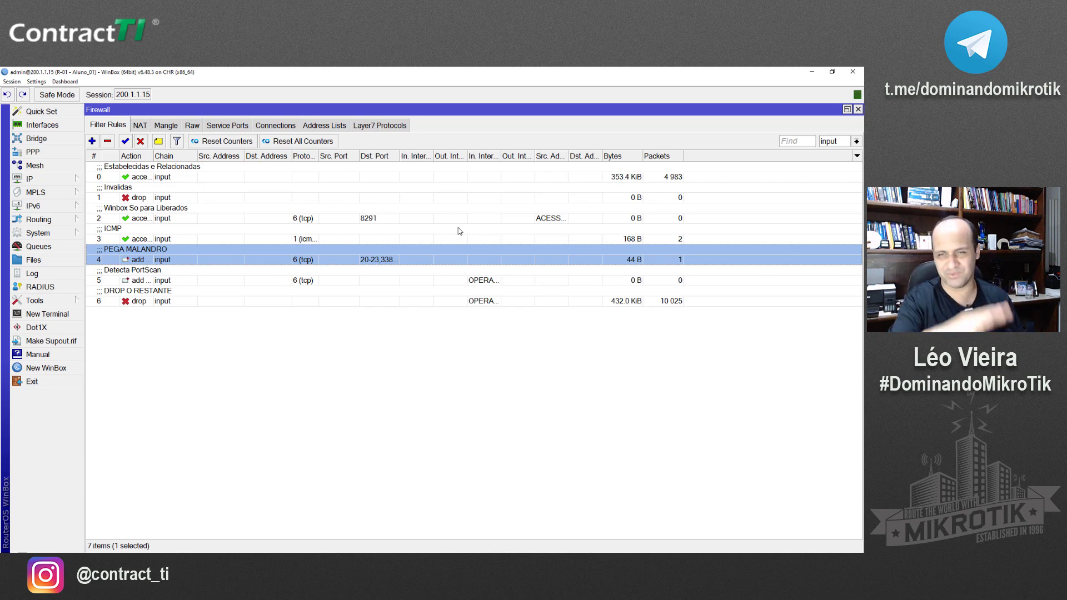
Switch to the Linux terminal and examine port 22 in the finished nmap scan's results and command.
{"action": "key", "text": "alt+Tab"}
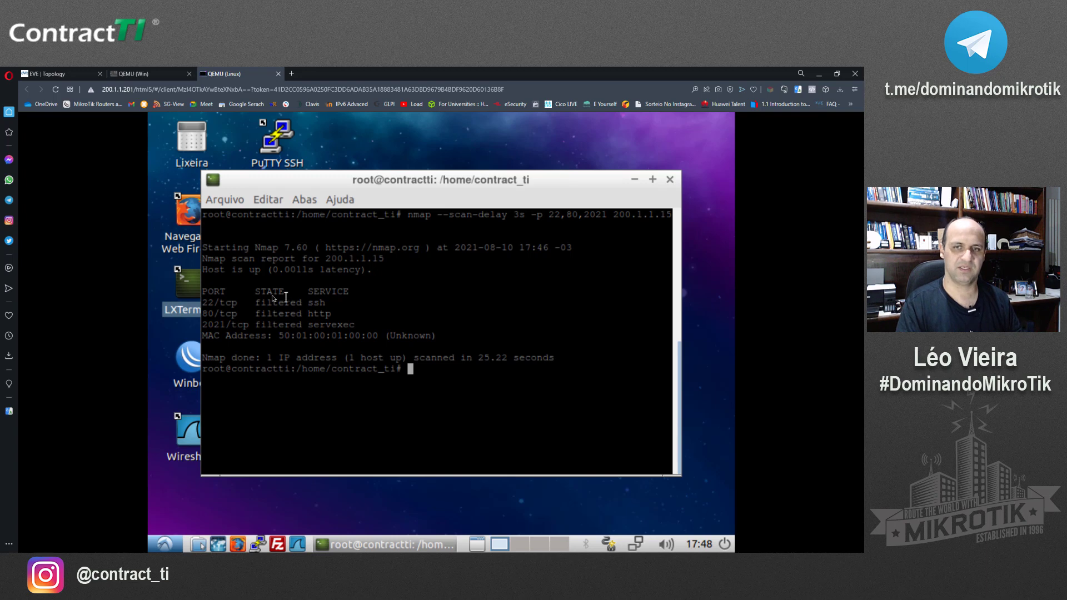
{"action": "left_click_drag", "start_coordinate": [244, 303], "coordinate": [204, 301]}
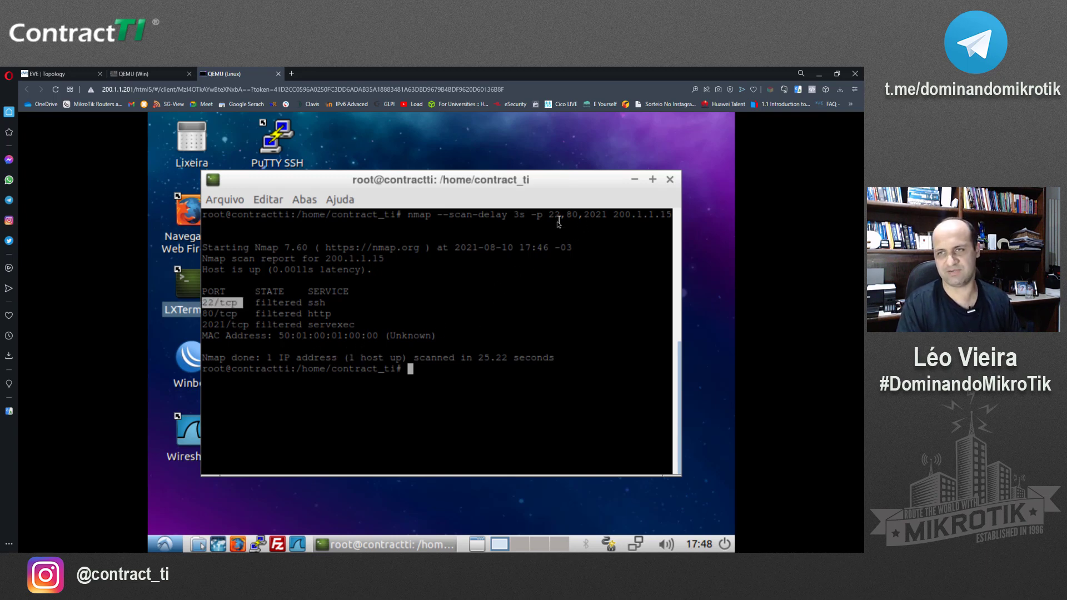
{"action": "left_click_drag", "start_coordinate": [549, 215], "coordinate": [562, 218]}
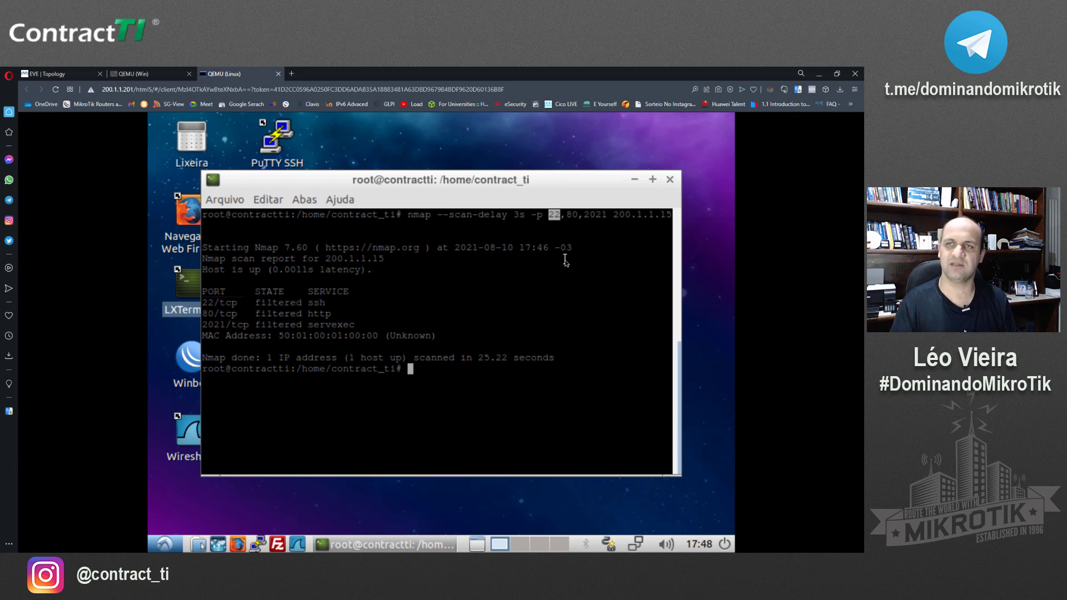
Clear the terminal, ping 200.1.1.15 to test whether the router still answers, and stop the ping.
{"action": "type", "text": "CLEAR"}
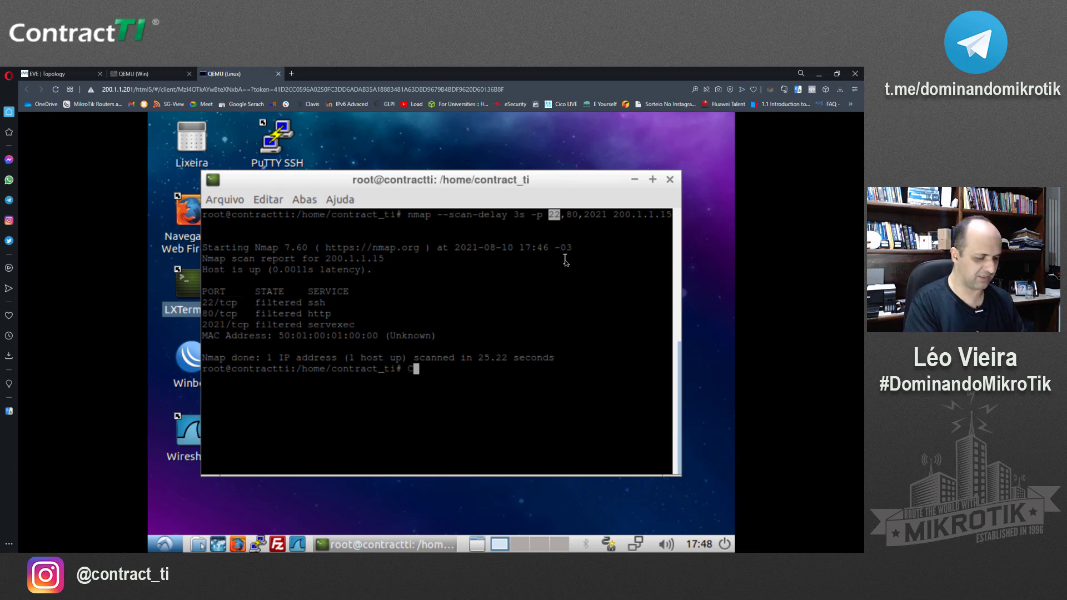
{"action": "key", "text": "Return"}
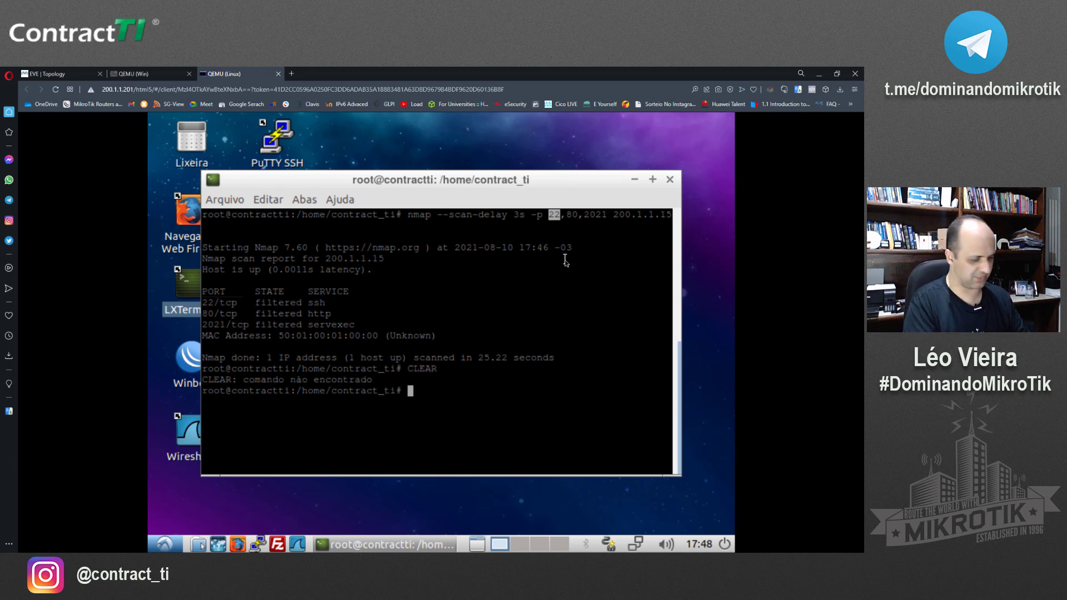
{"action": "type", "text": "clear"}
{"action": "key", "text": "Return"}
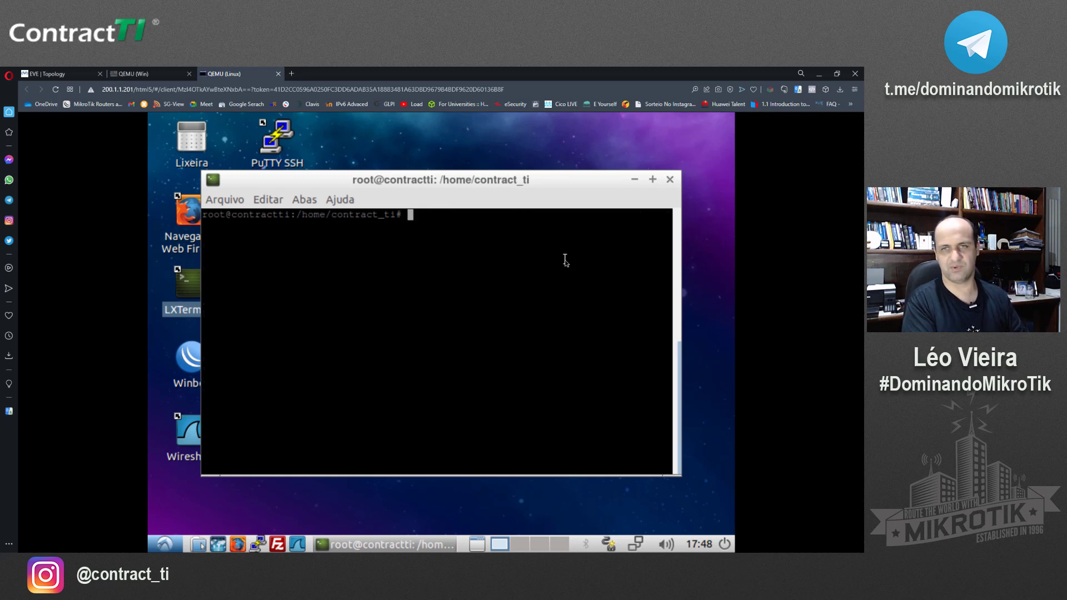
{"action": "type", "text": "ping 200.1.1.15"}
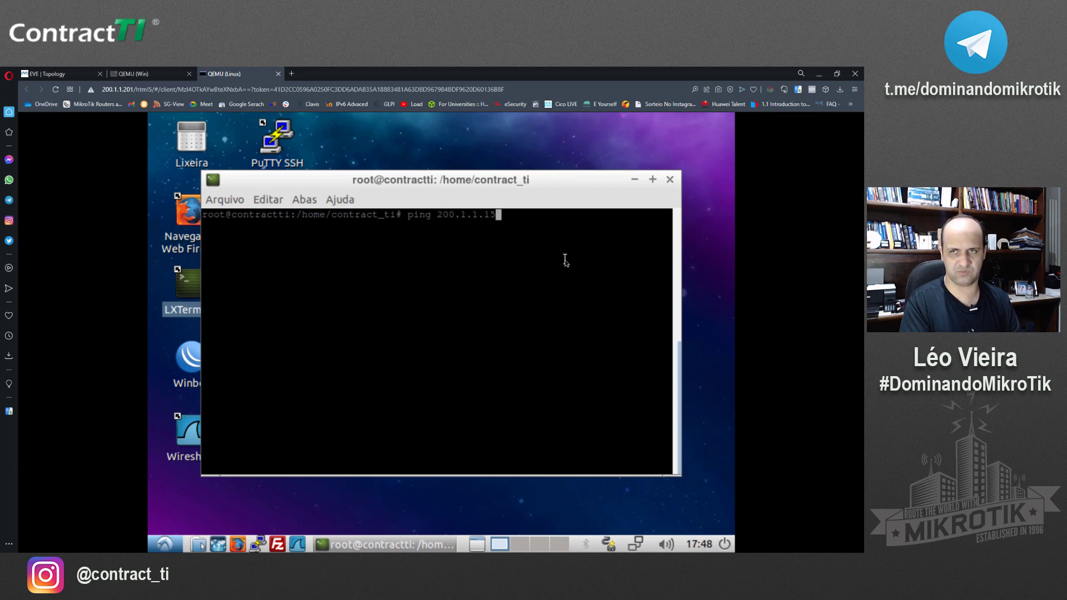
{"action": "key", "text": "Return"}
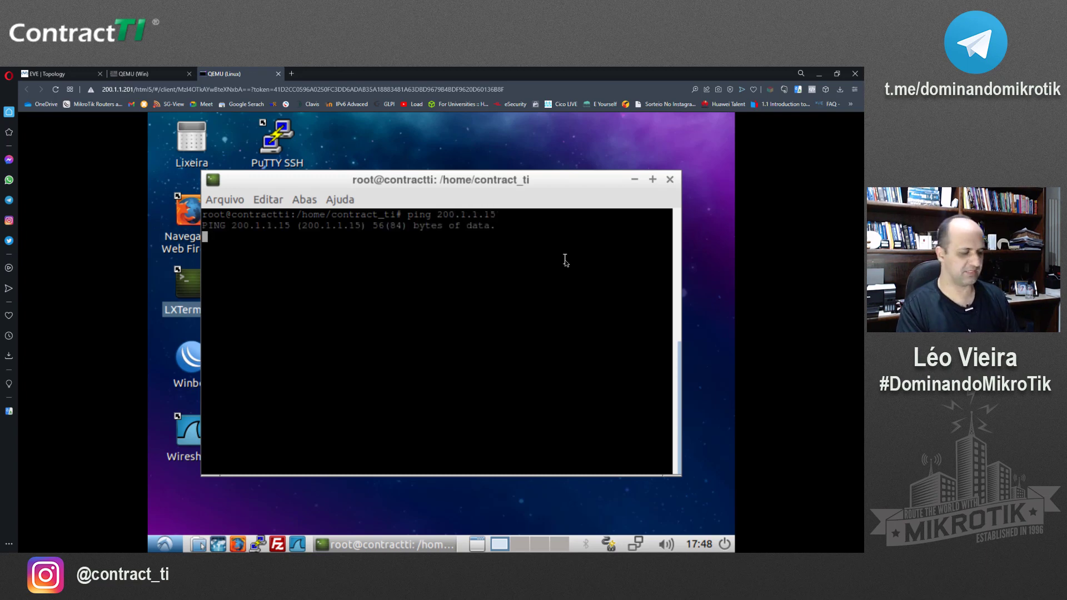
{"action": "key", "text": "ctrl+c"}
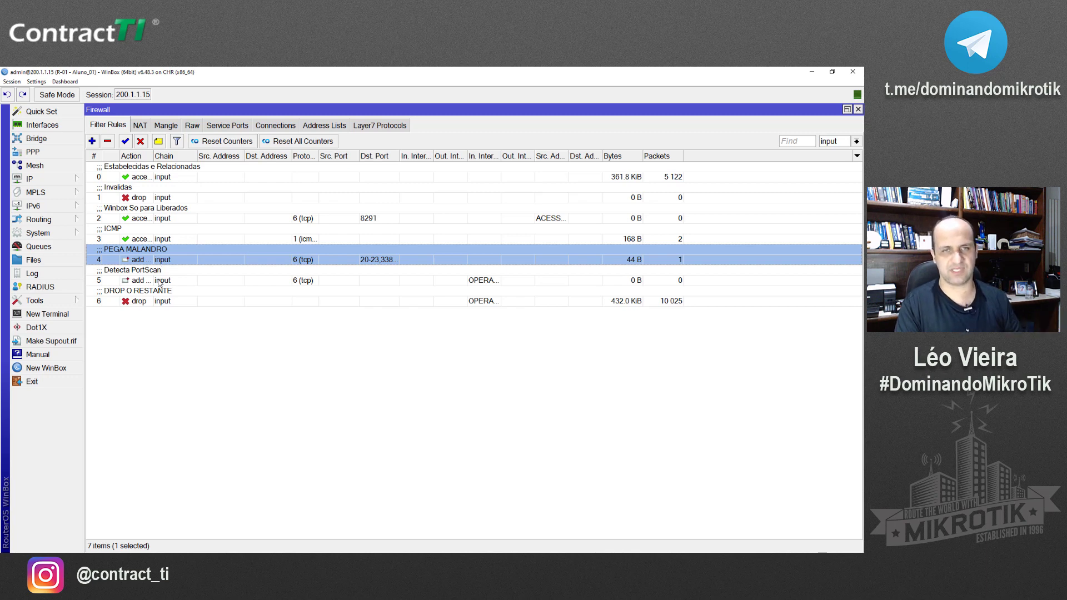
Return to WinBox and review the Detecta PortScan and PEGA MALANDRO filter rules.
{"action": "left_click", "coordinate": [159, 282]}
{"action": "left_click", "coordinate": [172, 253]}
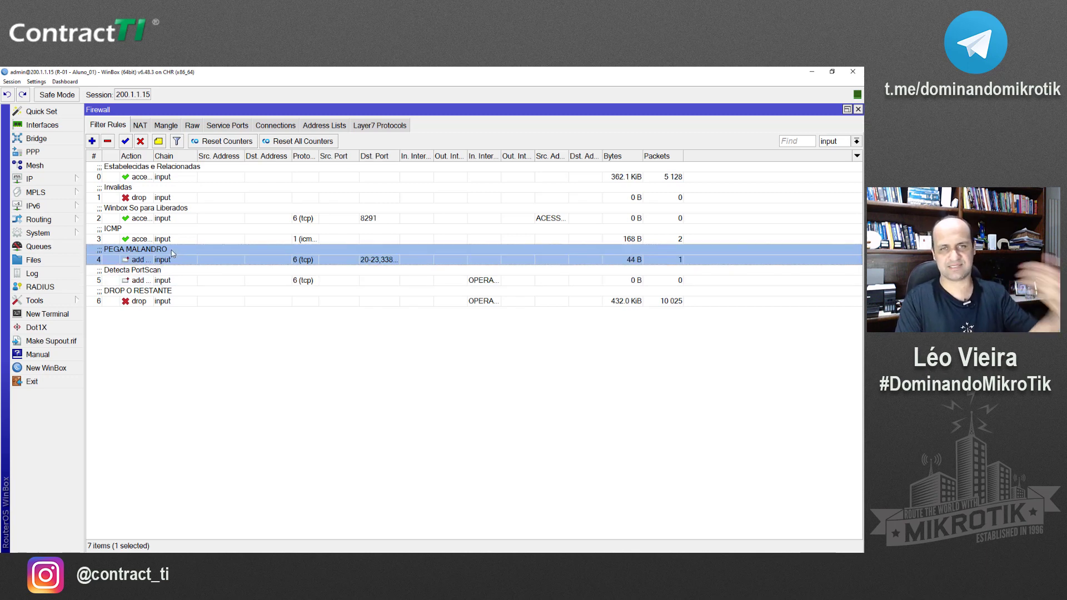